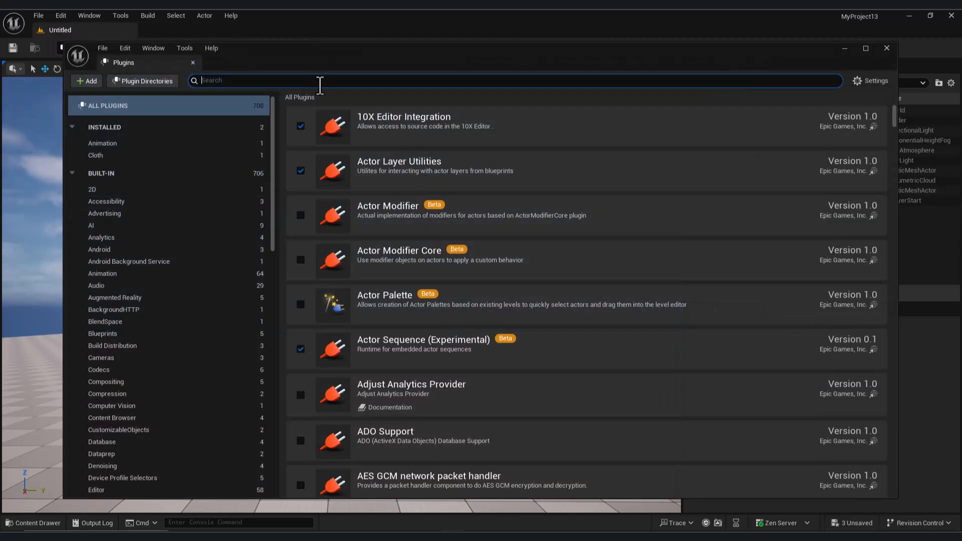
- Search the plugins for "pcg" to check which PCG plugins are enabled, and close the plugin browser
{"action": "type", "text": "pcg"}
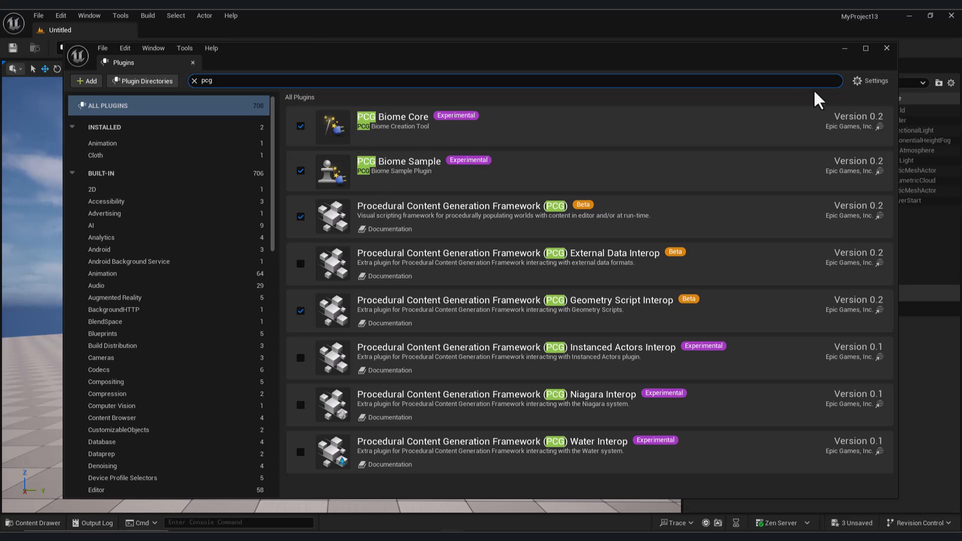
{"action": "left_click", "coordinate": [887, 48]}
- Create an Actor Blueprint class named Road in the Content folder
{"action": "left_click", "coordinate": [47, 526]}
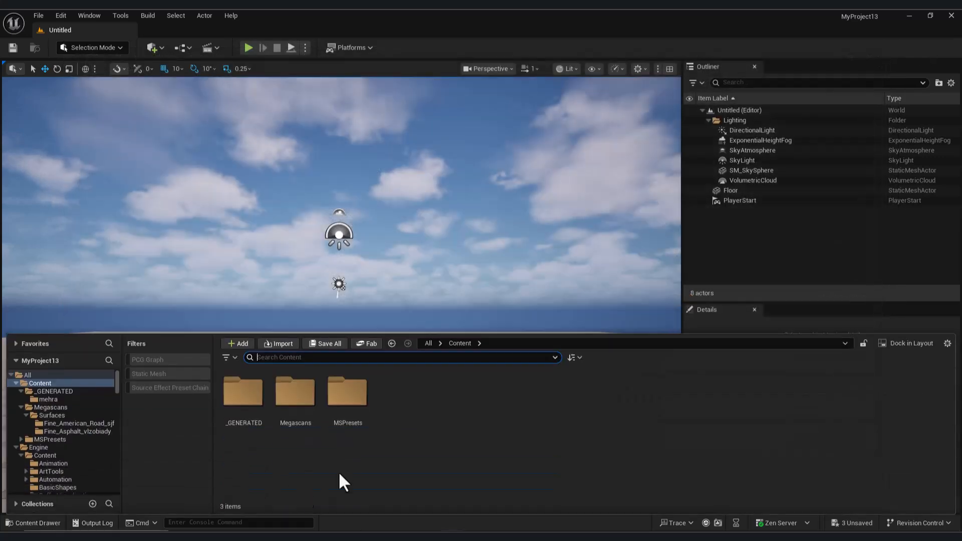
{"action": "right_click", "coordinate": [417, 434]}
{"action": "left_click", "coordinate": [482, 140]}
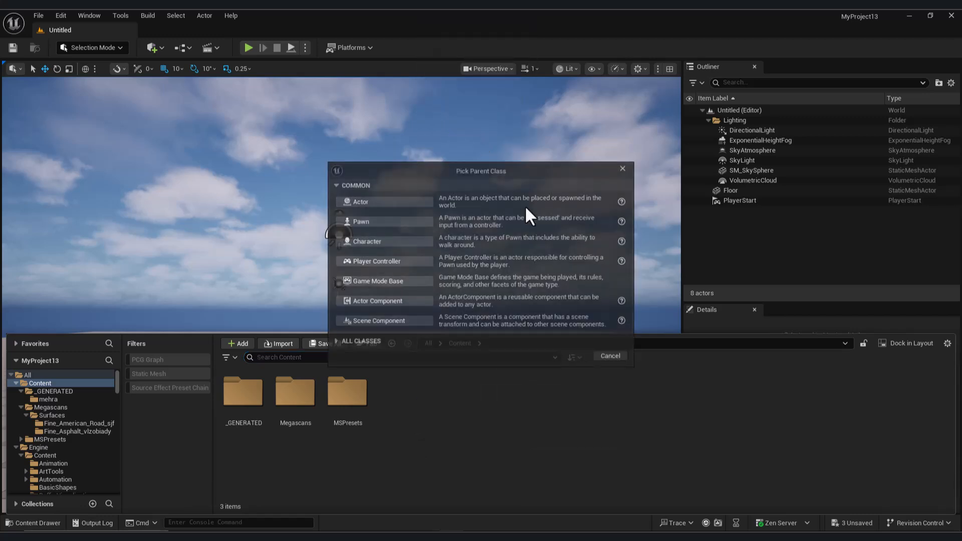
{"action": "left_click", "coordinate": [392, 203]}
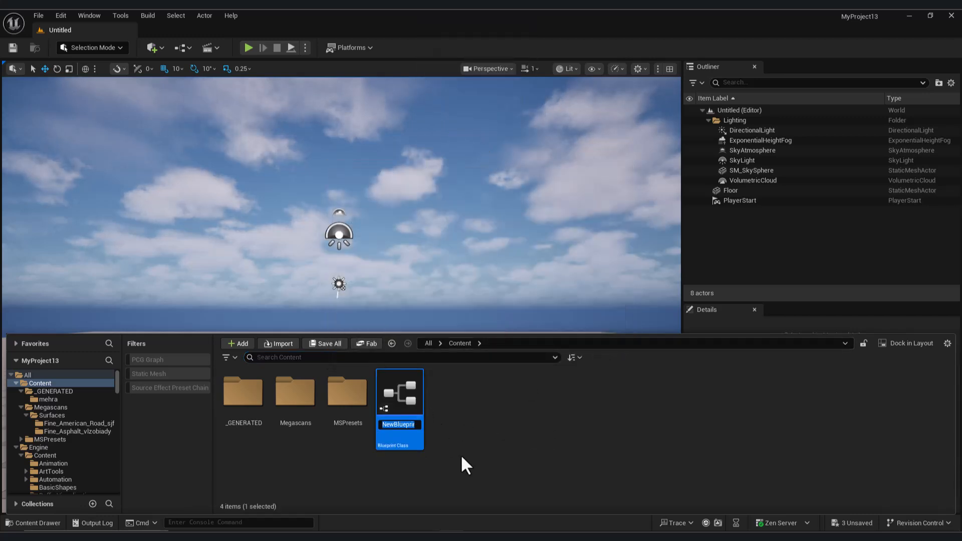
{"action": "type", "text": "Road"}
{"action": "key", "text": "Return"}
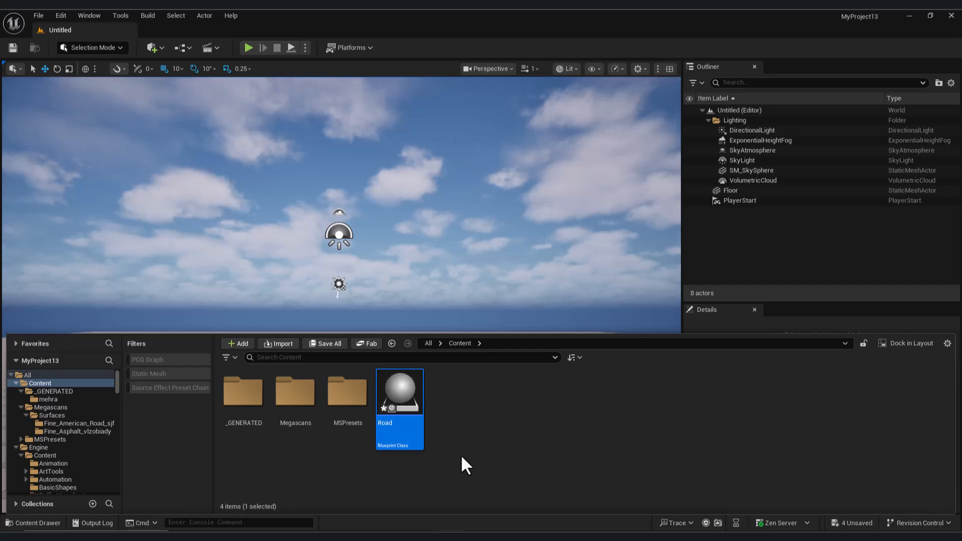
- Open the Road blueprint and add a Spline component under the default scene root, keeping its default name
{"action": "double_click", "coordinate": [409, 393]}
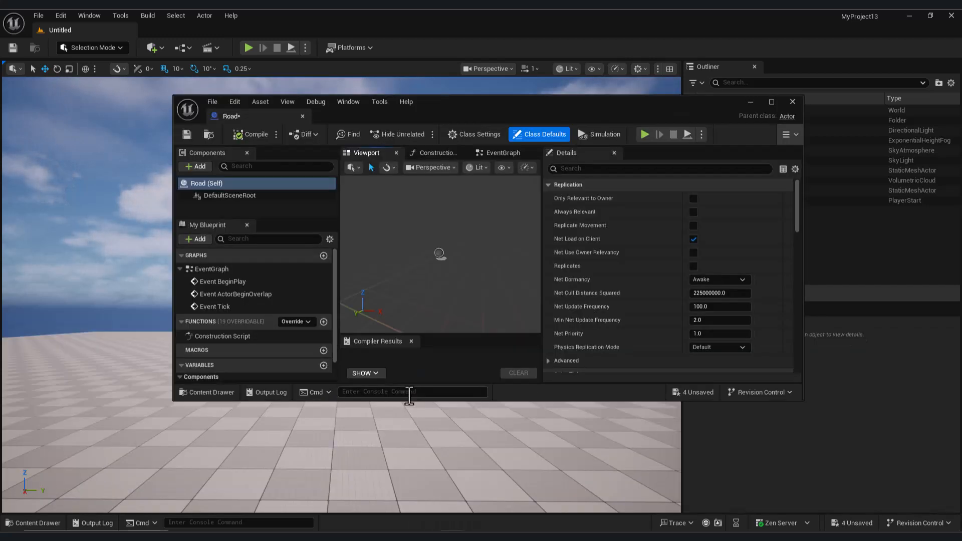
{"action": "left_click", "coordinate": [201, 167]}
{"action": "type", "text": "spline"}
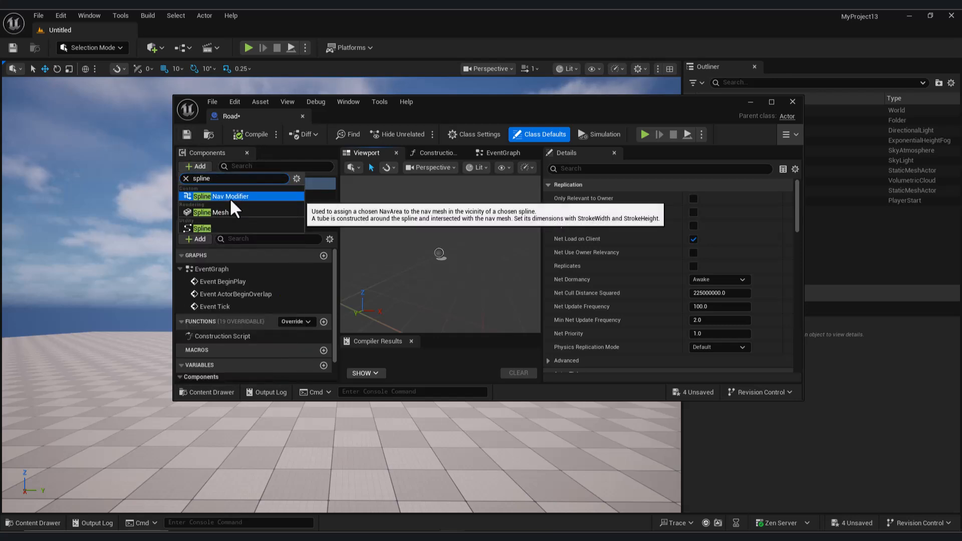
{"action": "left_click", "coordinate": [236, 227]}
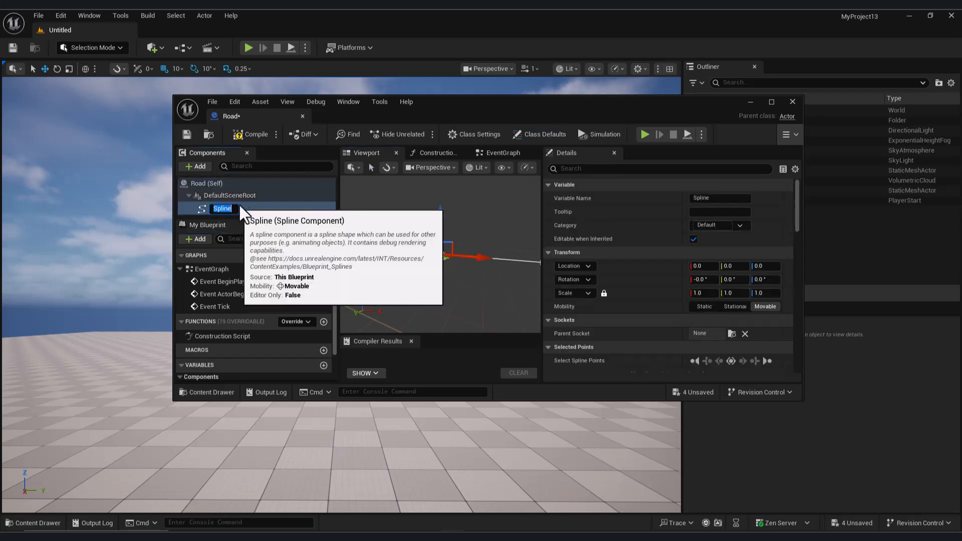
{"action": "key", "text": "Return"}
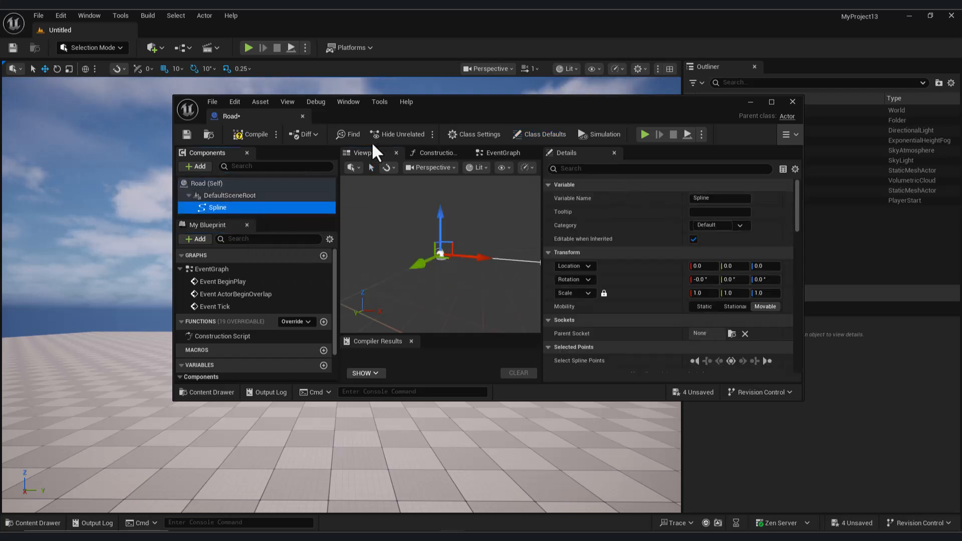
- Add an actor tag "Road" to the blueprint's class defaults, compile and save it, and put its editor away
{"action": "left_click", "coordinate": [540, 134]}
{"action": "left_click", "coordinate": [606, 171]}
{"action": "type", "text": "tag"}
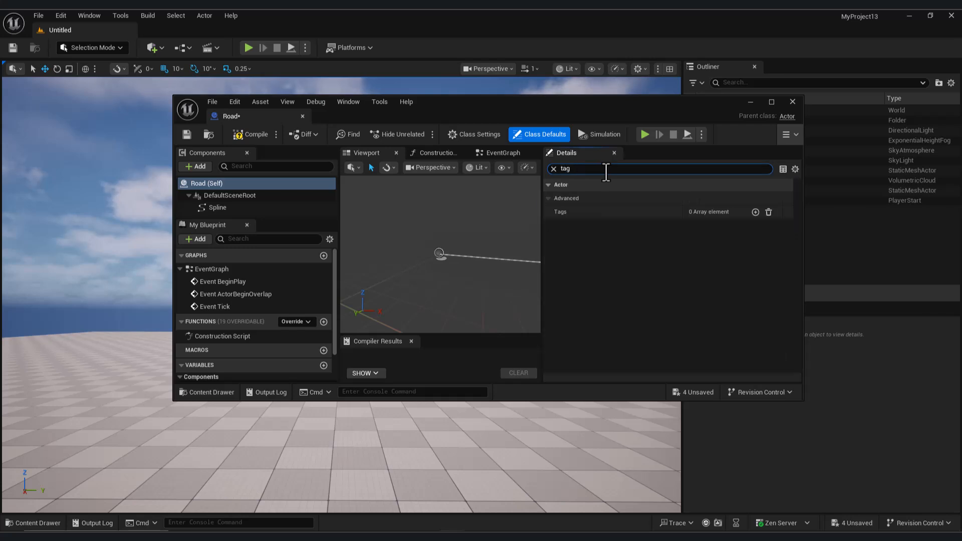
{"action": "left_click", "coordinate": [761, 212]}
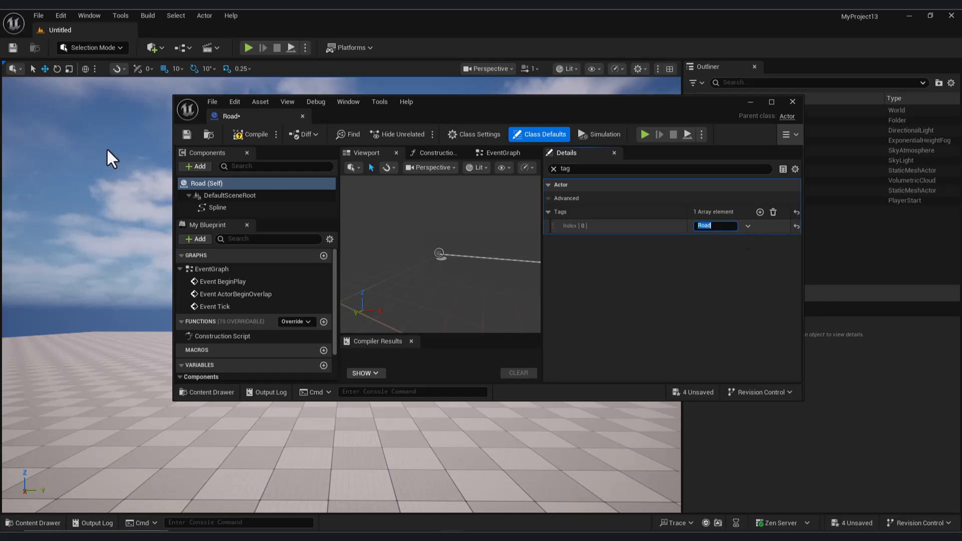
{"action": "left_click", "coordinate": [227, 136]}
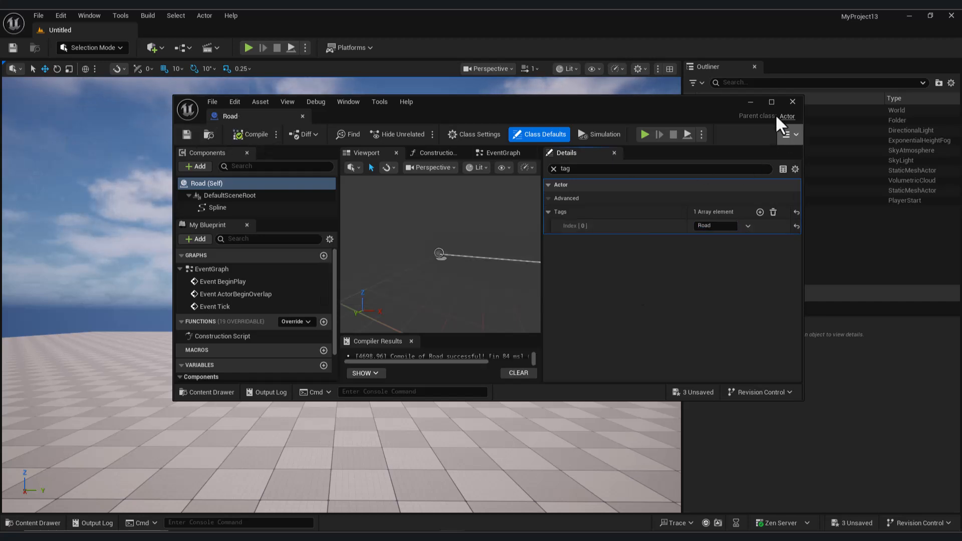
{"action": "left_click", "coordinate": [750, 102]}
- Create an empty PCG Graph named Pcg in the Content folder
{"action": "left_click", "coordinate": [38, 523]}
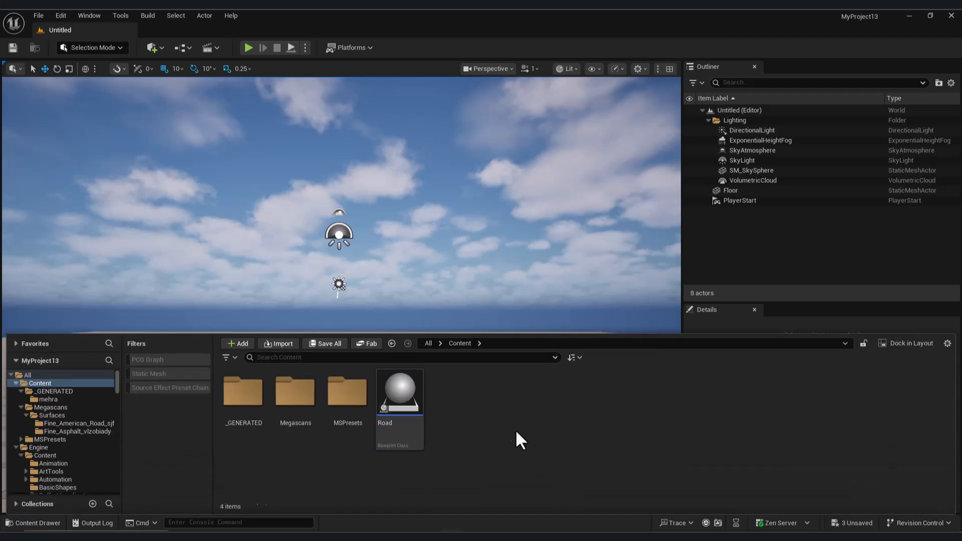
{"action": "right_click", "coordinate": [476, 431]}
{"action": "mouse_move", "coordinate": [518, 380]}
{"action": "mouse_move", "coordinate": [531, 355]}
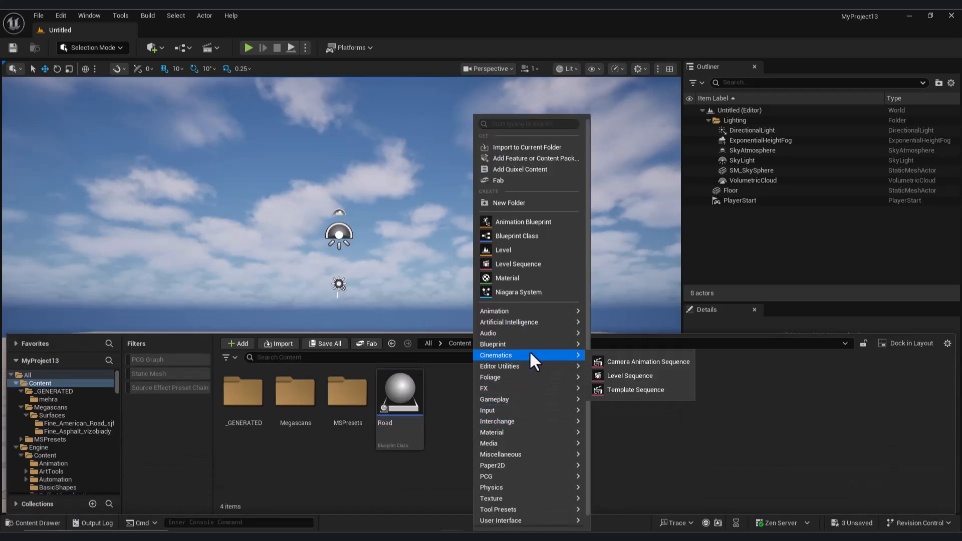
{"action": "mouse_move", "coordinate": [558, 475]}
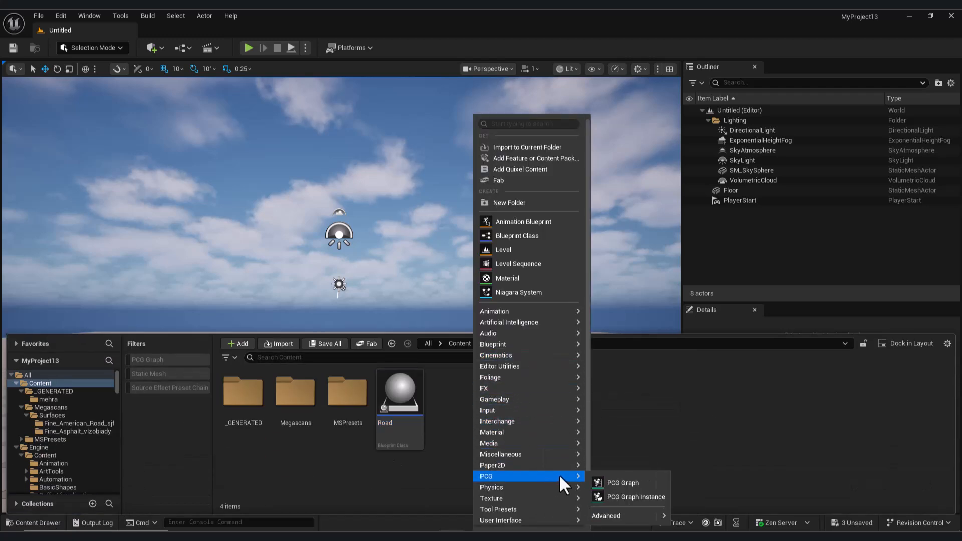
{"action": "left_click", "coordinate": [619, 482]}
{"action": "left_click", "coordinate": [451, 193]}
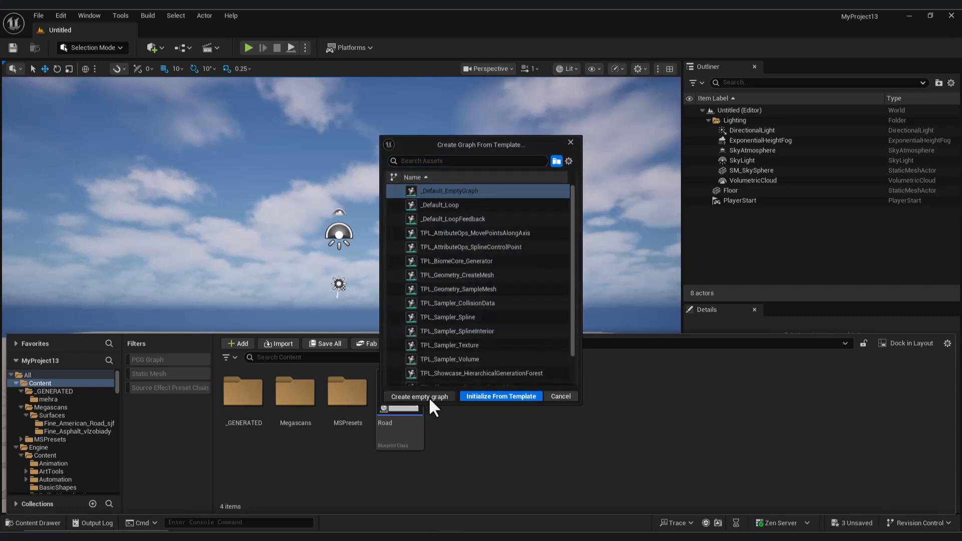
{"action": "left_click", "coordinate": [426, 393]}
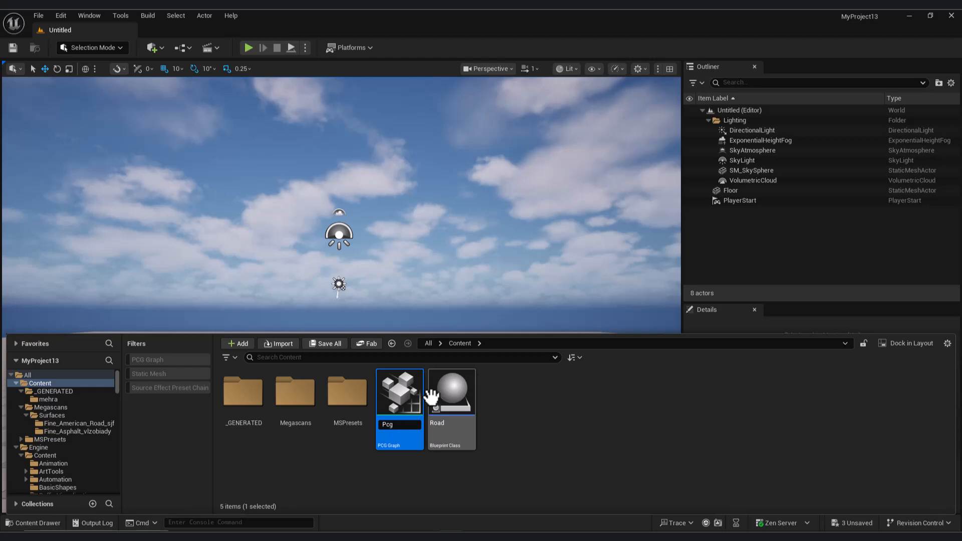
{"action": "type", "text": "Pcg"}
{"action": "key", "text": "Return"}
- Open the Pcg graph and add a Get Spline Data node below the Input node
{"action": "double_click", "coordinate": [424, 396]}
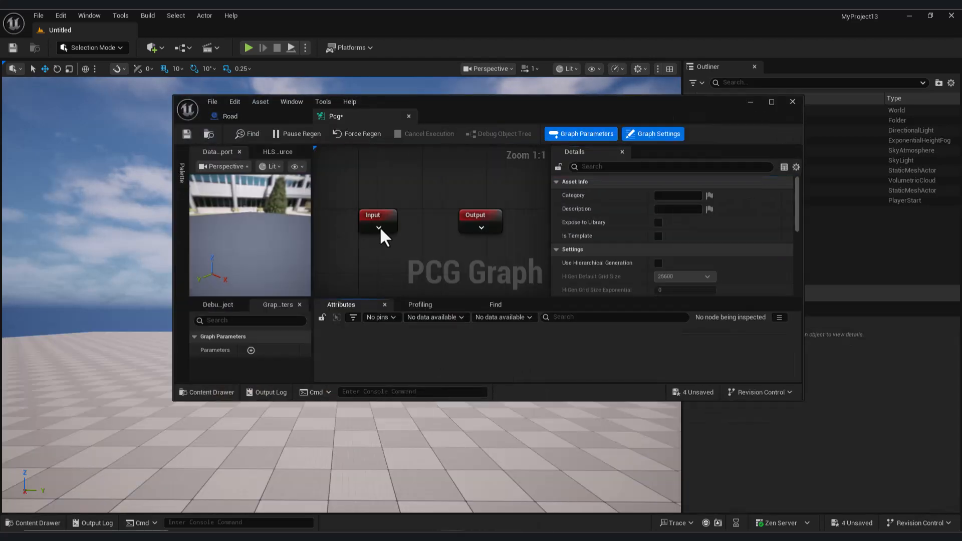
{"action": "scroll", "coordinate": [449, 216], "scroll_direction": "down", "scroll_amount": 1}
{"action": "right_click", "coordinate": [402, 242]}
{"action": "type", "text": "get s"}
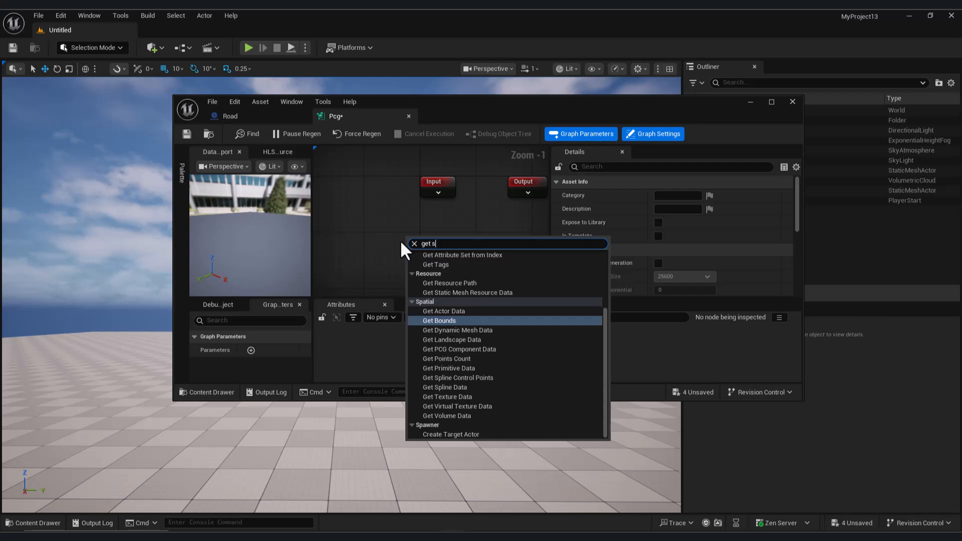
{"action": "type", "text": "pl"}
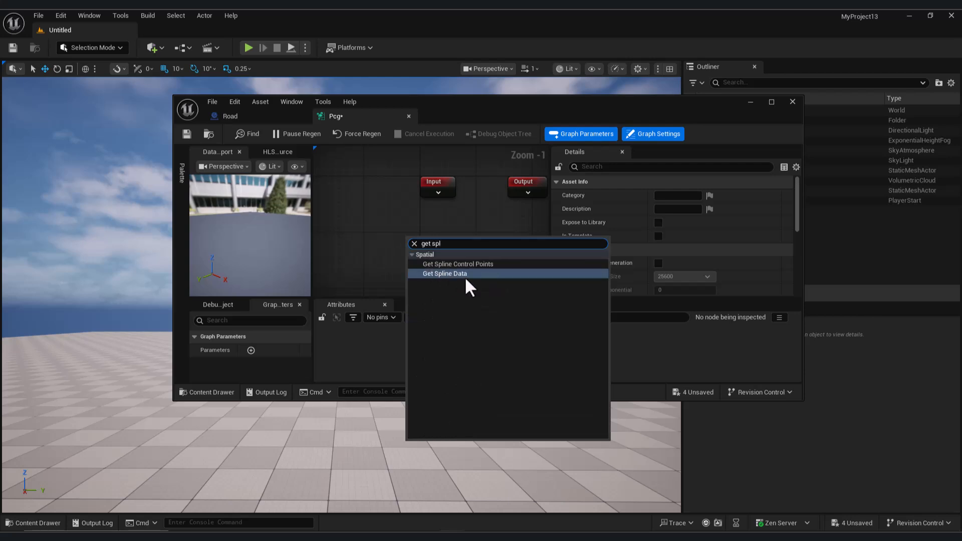
{"action": "left_click", "coordinate": [465, 274]}
{"action": "left_click_drag", "start_coordinate": [449, 271], "coordinate": [401, 235]}
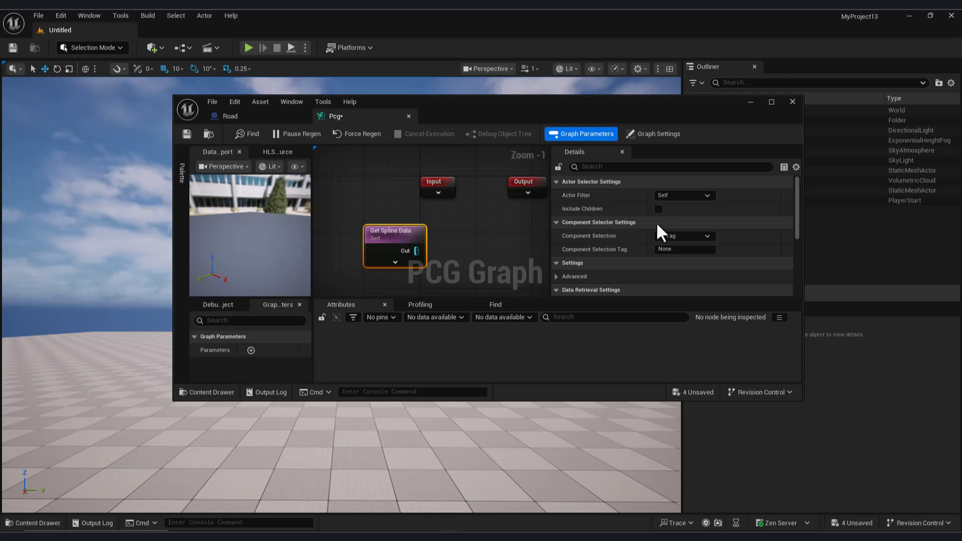
- Set the Get Spline Data node's actor filter to All World Actors and its actor selection tag to Road
{"action": "left_click", "coordinate": [699, 196]}
{"action": "left_click", "coordinate": [694, 235]}
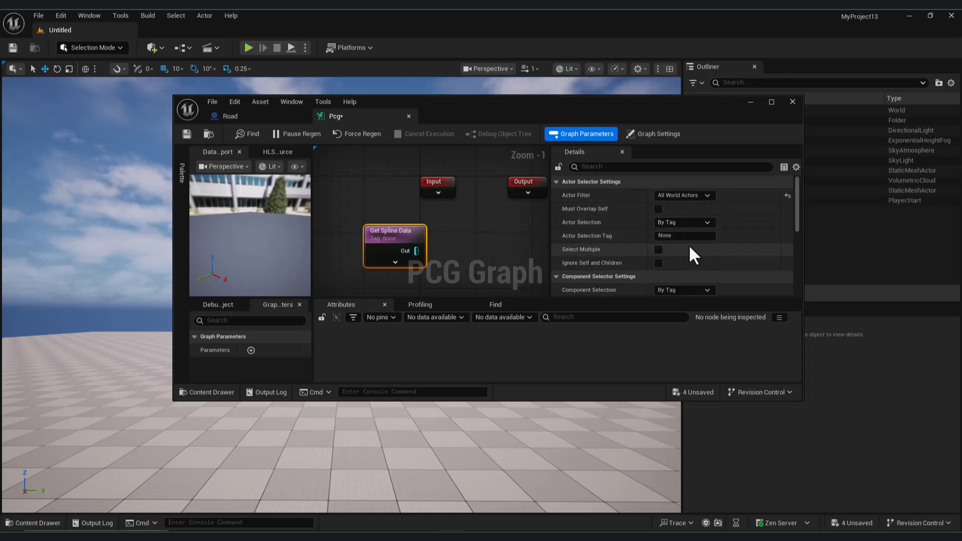
{"action": "left_click", "coordinate": [694, 236]}
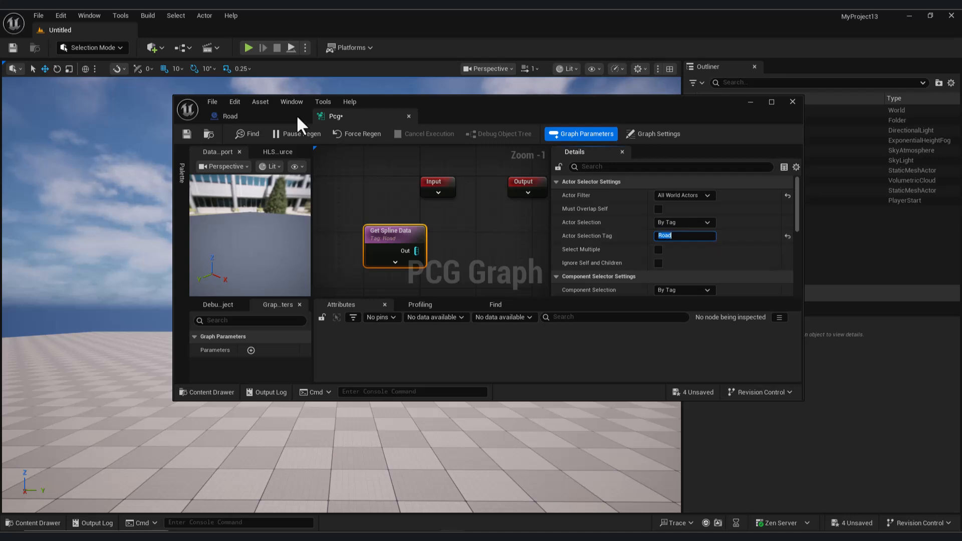
{"action": "left_click", "coordinate": [230, 116]}
{"action": "left_click", "coordinate": [341, 116]}
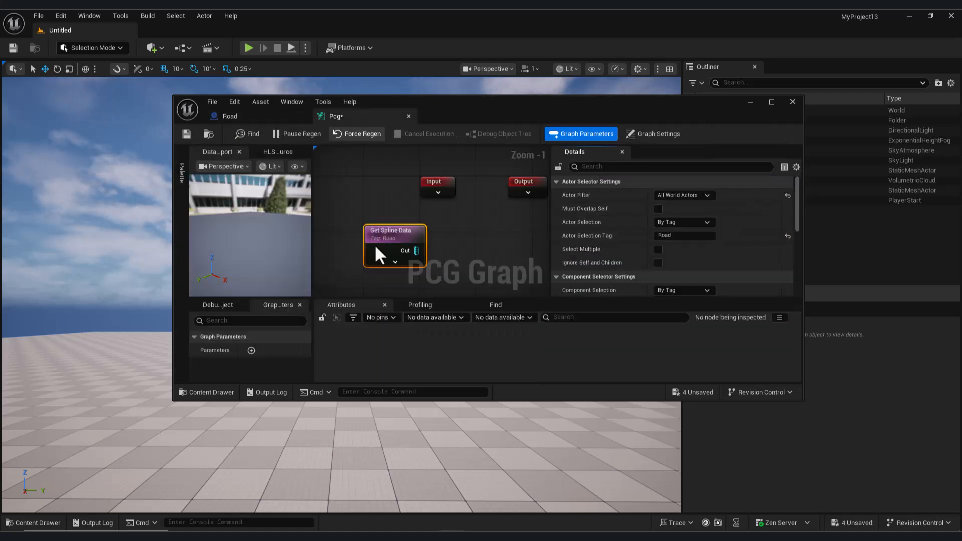
- Add a Spline Sampler node fed by the Get Spline Data output
{"action": "right_click_drag", "start_coordinate": [442, 250], "coordinate": [403, 237]}
{"action": "left_click_drag", "start_coordinate": [380, 236], "coordinate": [432, 240]}
{"action": "type", "text": "spli"}
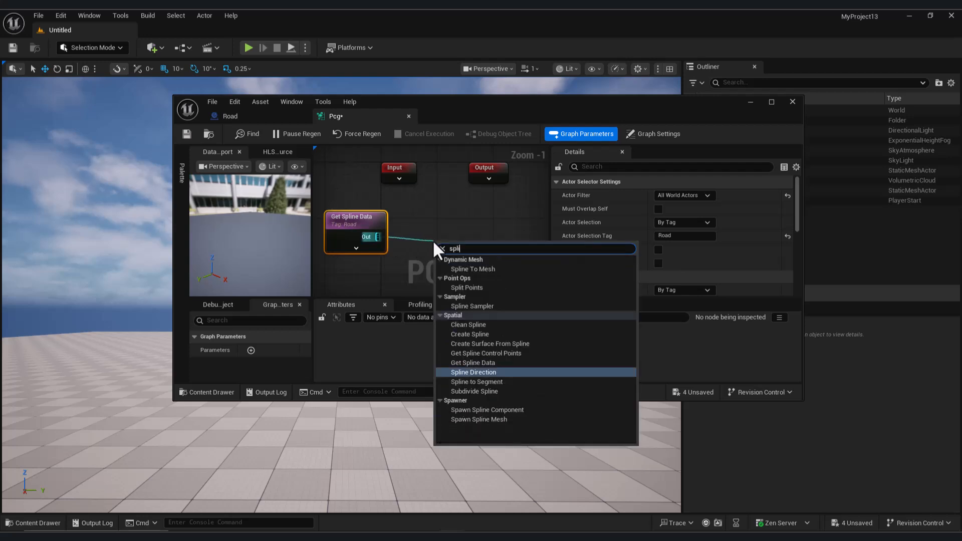
{"action": "left_click", "coordinate": [483, 306]}
- Add a Static Mesh Spawner node connected to the Spline Sampler's output
{"action": "scroll", "coordinate": [421, 225], "scroll_direction": "down", "scroll_amount": 2}
{"action": "left_click_drag", "start_coordinate": [430, 237], "coordinate": [482, 231]}
{"action": "type", "text": "stat"}
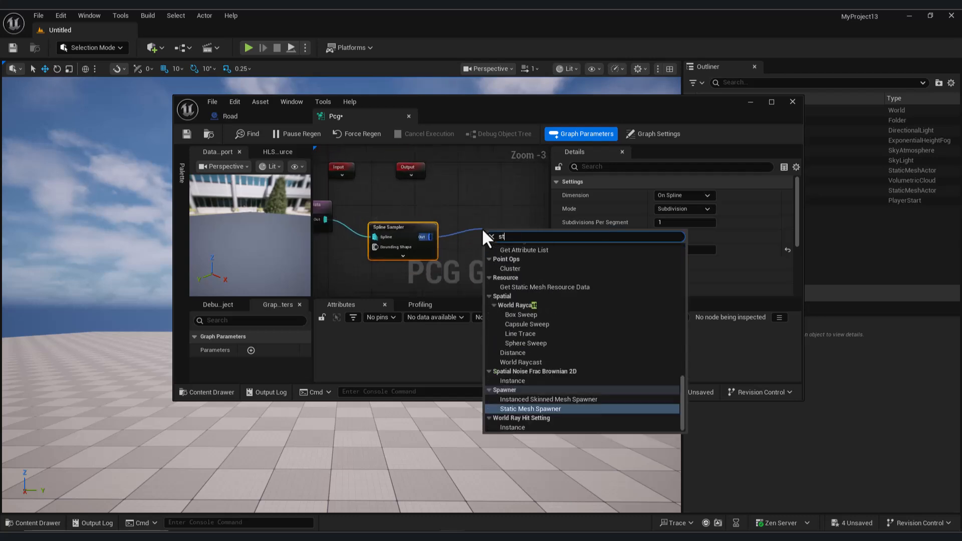
{"action": "left_click", "coordinate": [523, 294]}
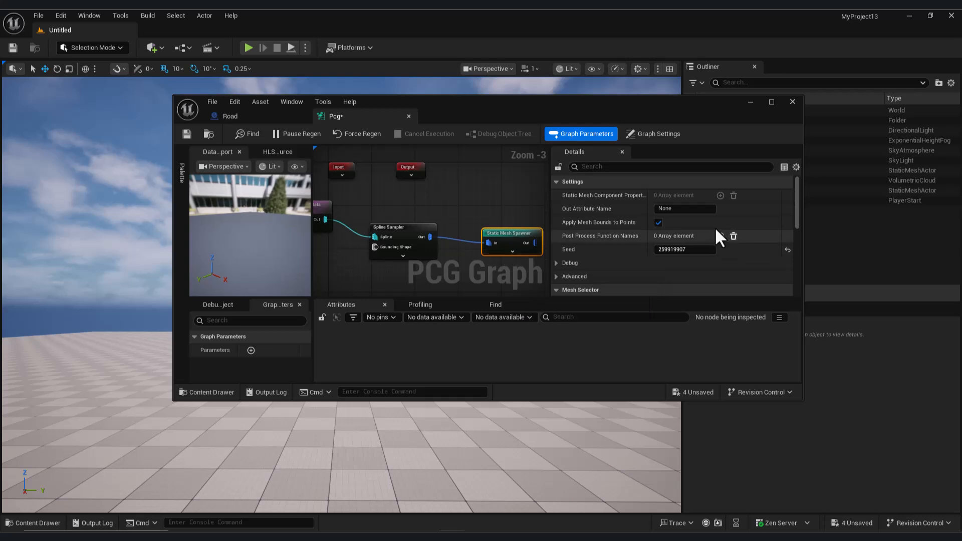
- Add a mesh entry using the static mesh 1M_CubeWithSocket to the Static Mesh Spawner, and save the graph
{"action": "scroll", "coordinate": [647, 241], "scroll_direction": "down", "scroll_amount": 5}
{"action": "scroll", "coordinate": [600, 240], "scroll_direction": "down", "scroll_amount": 3}
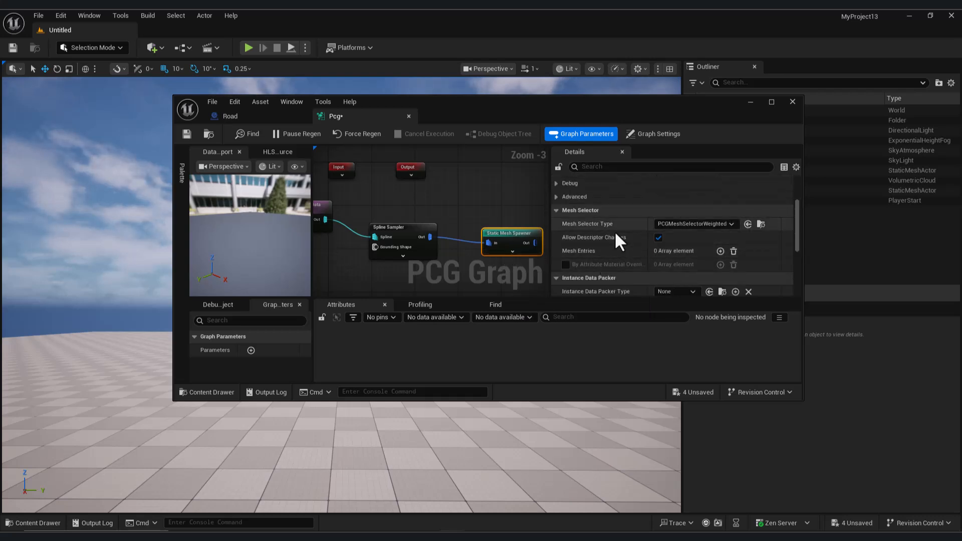
{"action": "scroll", "coordinate": [674, 264], "scroll_direction": "down", "scroll_amount": 3}
{"action": "left_click", "coordinate": [720, 203]}
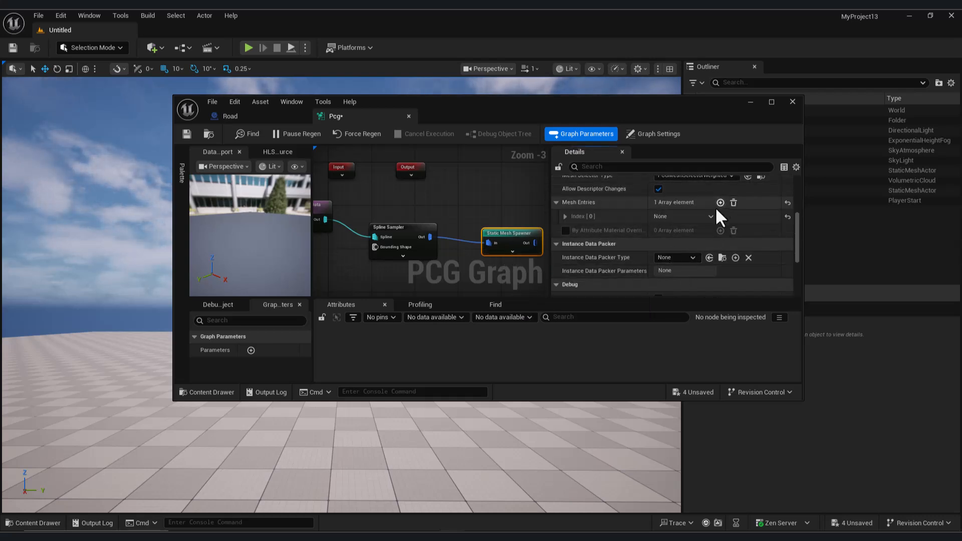
{"action": "left_click", "coordinate": [572, 231]}
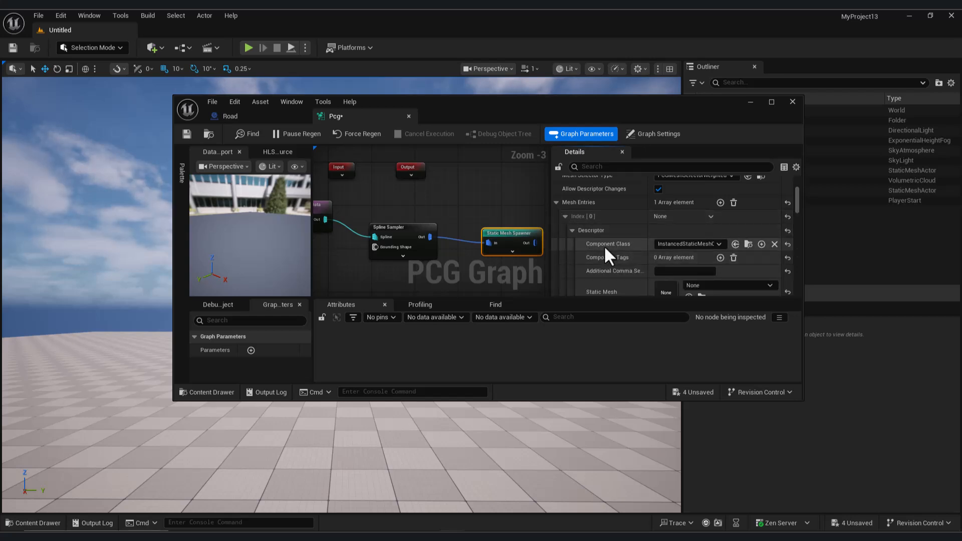
{"action": "scroll", "coordinate": [604, 249], "scroll_direction": "down", "scroll_amount": 2}
{"action": "left_click", "coordinate": [728, 240]}
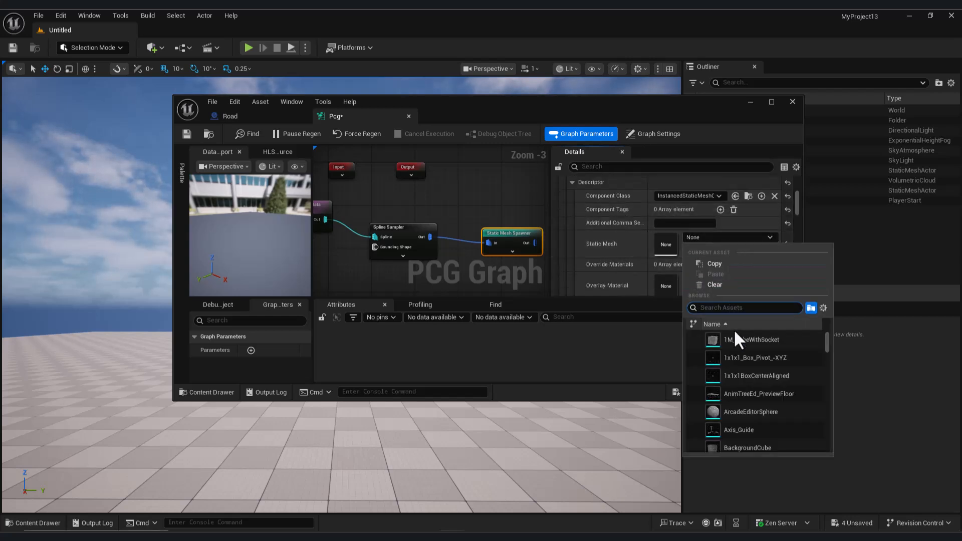
{"action": "left_click", "coordinate": [752, 339]}
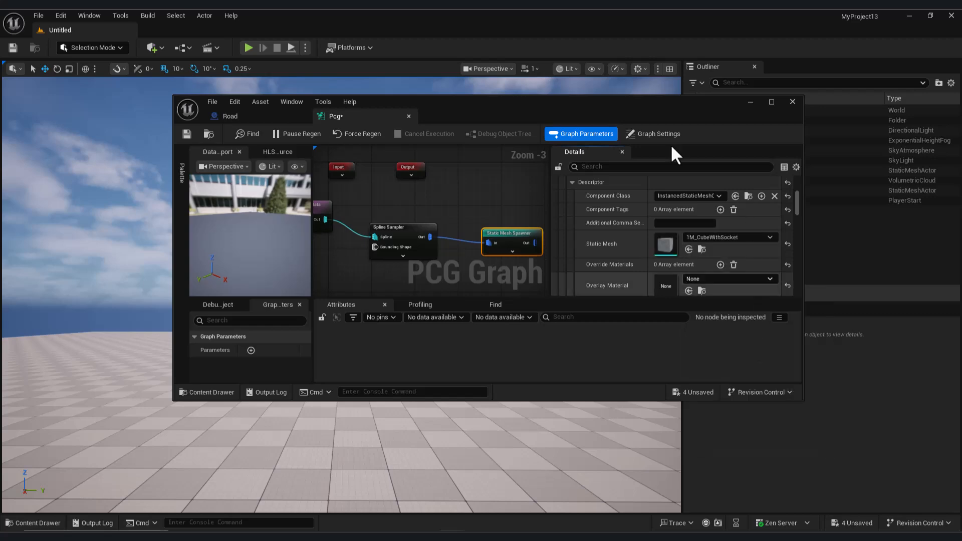
{"action": "left_click", "coordinate": [186, 134]}
{"action": "left_click", "coordinate": [750, 102]}
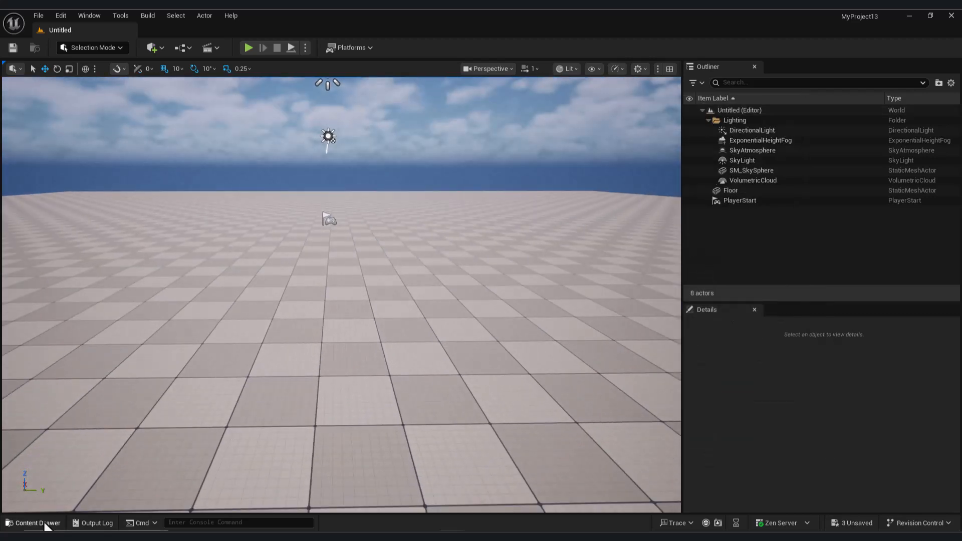
- Place the Pcg graph from the Content folder on the level's floor as a PCG volume
{"action": "left_click", "coordinate": [45, 523]}
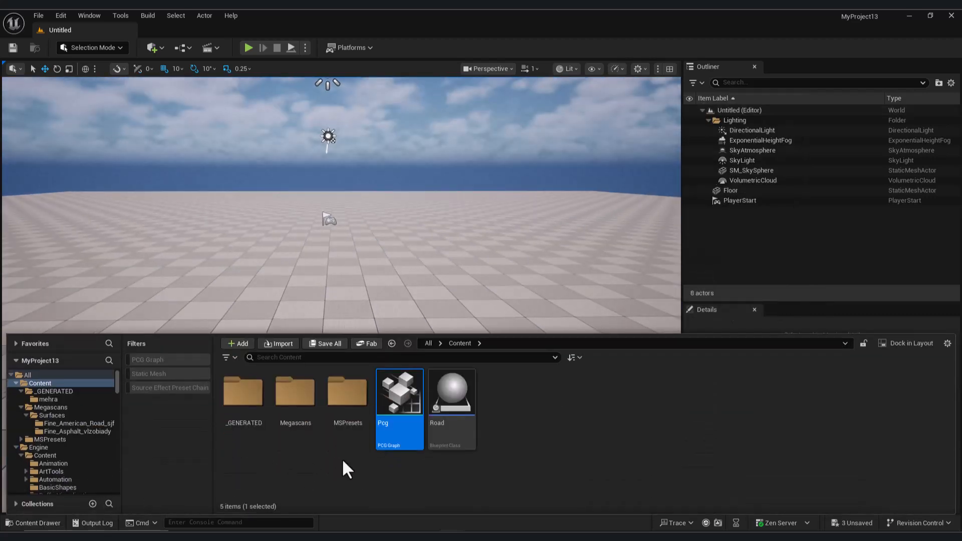
{"action": "left_click_drag", "start_coordinate": [398, 386], "coordinate": [346, 290]}
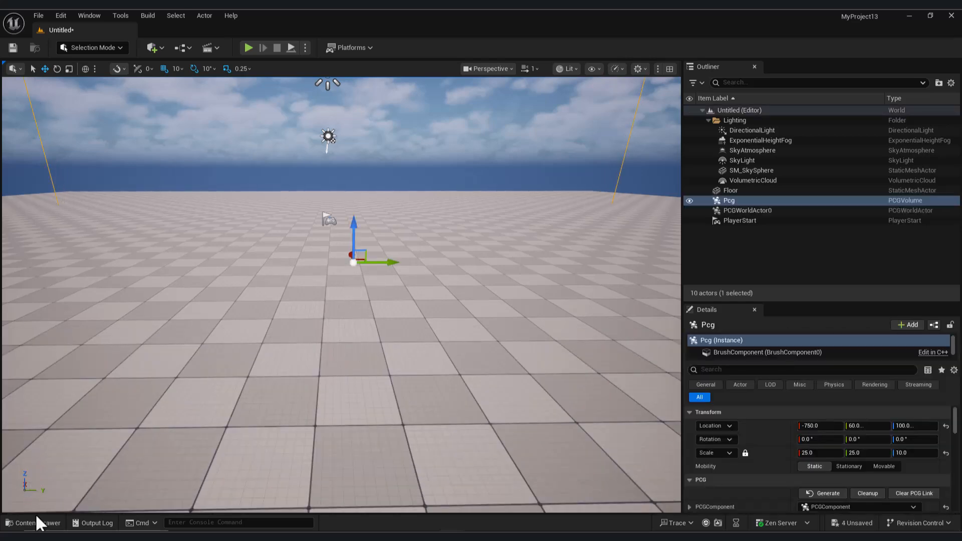
- Place the Road blueprint in the level and stretch its spline's end point along X to 450
{"action": "left_click", "coordinate": [38, 523]}
{"action": "left_click_drag", "start_coordinate": [400, 390], "coordinate": [331, 321]}
{"action": "right_click_drag", "start_coordinate": [370, 355], "coordinate": [240, 370]}
{"action": "left_click", "coordinate": [329, 271]}
{"action": "key", "text": "s"}
{"action": "right_click_drag", "start_coordinate": [389, 281], "coordinate": [359, 297]}
{"action": "left_click_drag", "start_coordinate": [358, 241], "coordinate": [471, 242]}
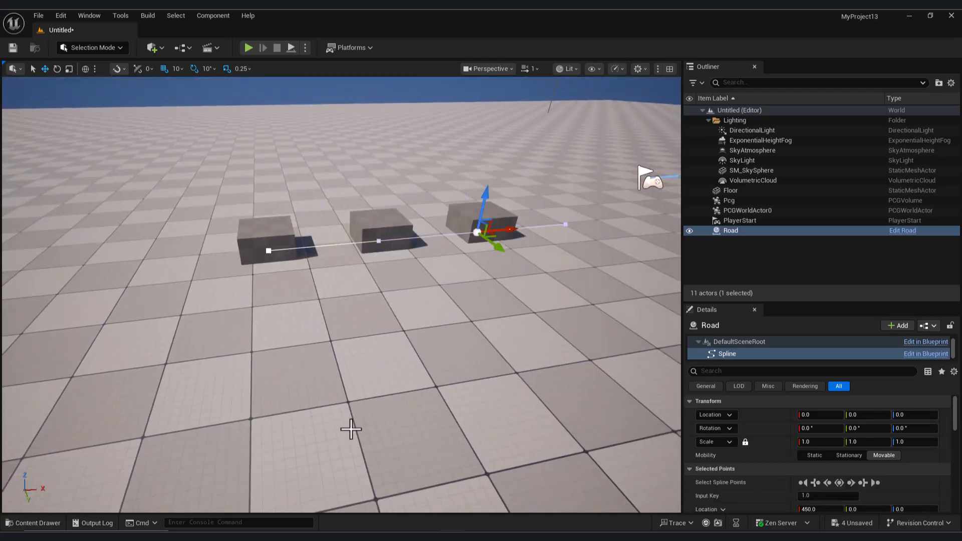
- Delete the Road actor from the level
{"action": "key", "text": "a"}
{"action": "right_click_drag", "start_coordinate": [370, 301], "coordinate": [455, 298]}
{"action": "key", "text": "s"}
{"action": "left_click", "coordinate": [747, 229]}
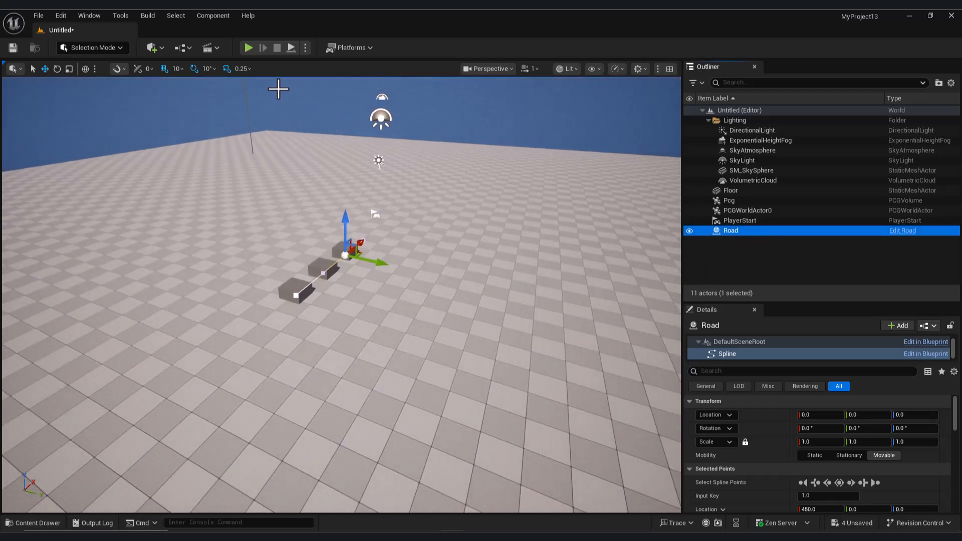
{"action": "key", "text": "Delete"}
{"action": "right_click_drag", "start_coordinate": [351, 311], "coordinate": [296, 316]}
- Create a Blueprint Class with Actor as its parent in the Content folder and name it Crossroads
{"action": "left_click", "coordinate": [38, 523]}
{"action": "left_click", "coordinate": [520, 388]}
{"action": "right_click", "coordinate": [519, 388]}
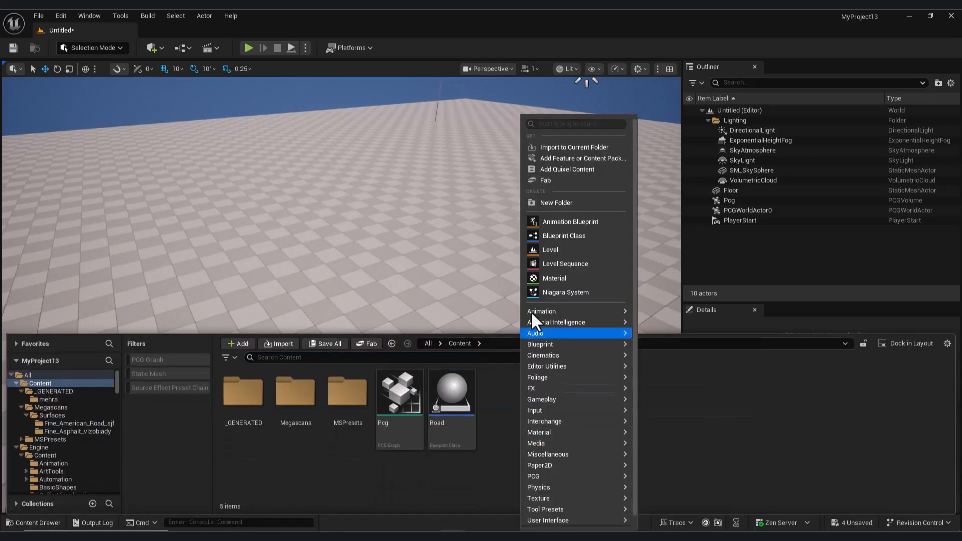
{"action": "left_click", "coordinate": [557, 238]}
{"action": "left_click", "coordinate": [408, 203]}
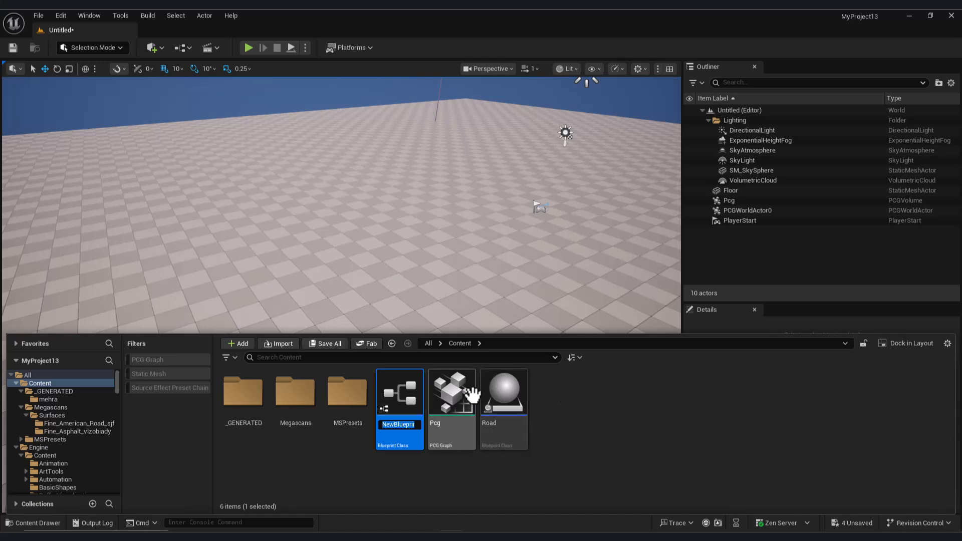
{"action": "type", "text": "Crossroads"}
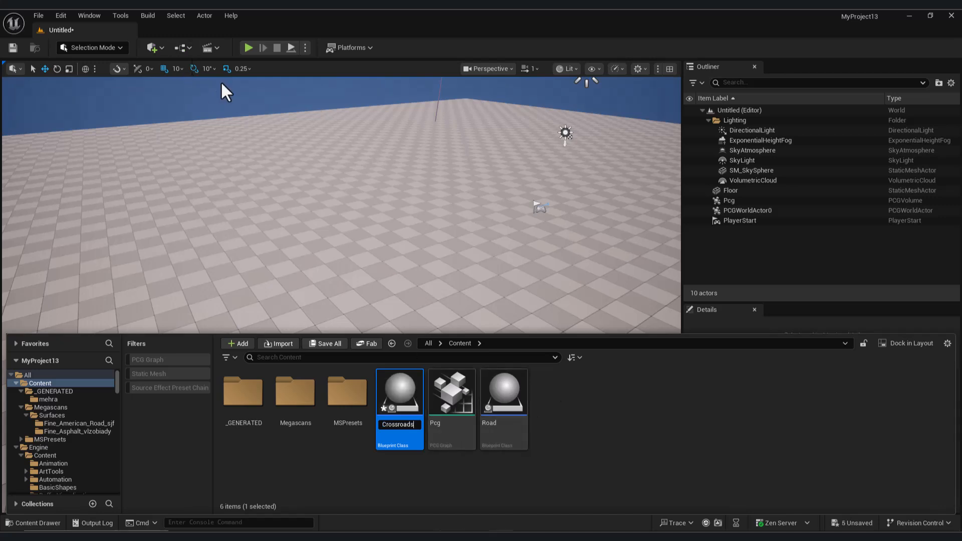
{"action": "key", "text": "Return"}
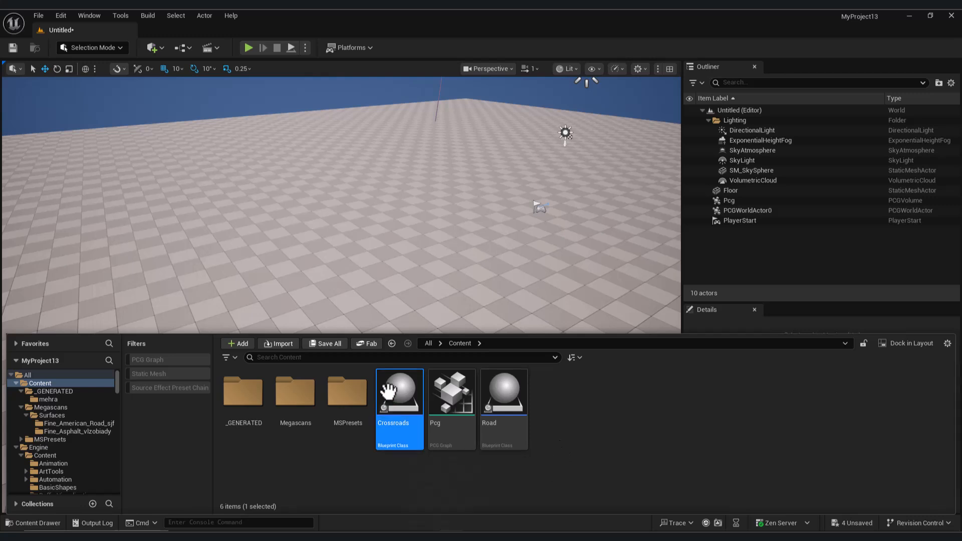
- Open the Crossroads blueprint and add a Plane component to it
{"action": "double_click", "coordinate": [400, 395]}
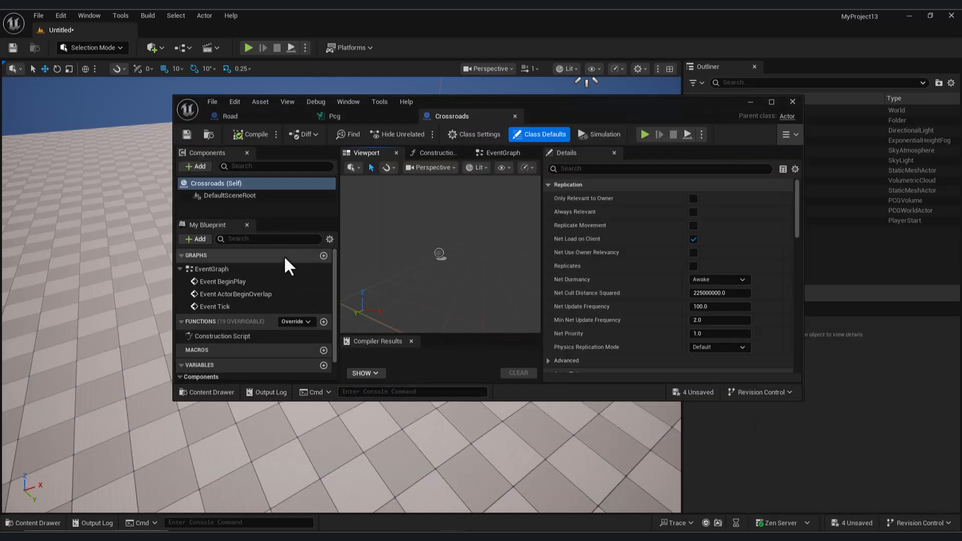
{"action": "left_click", "coordinate": [194, 167]}
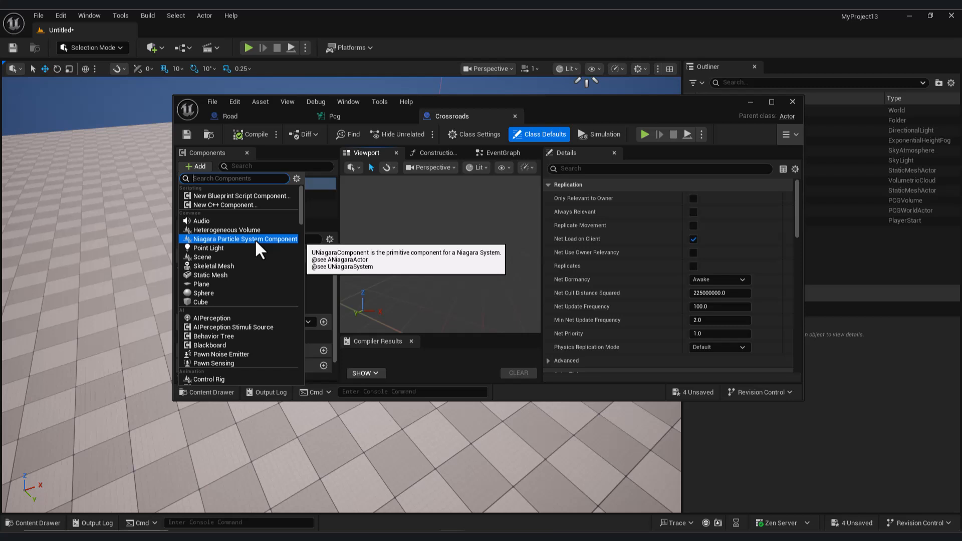
{"action": "left_click", "coordinate": [255, 239]}
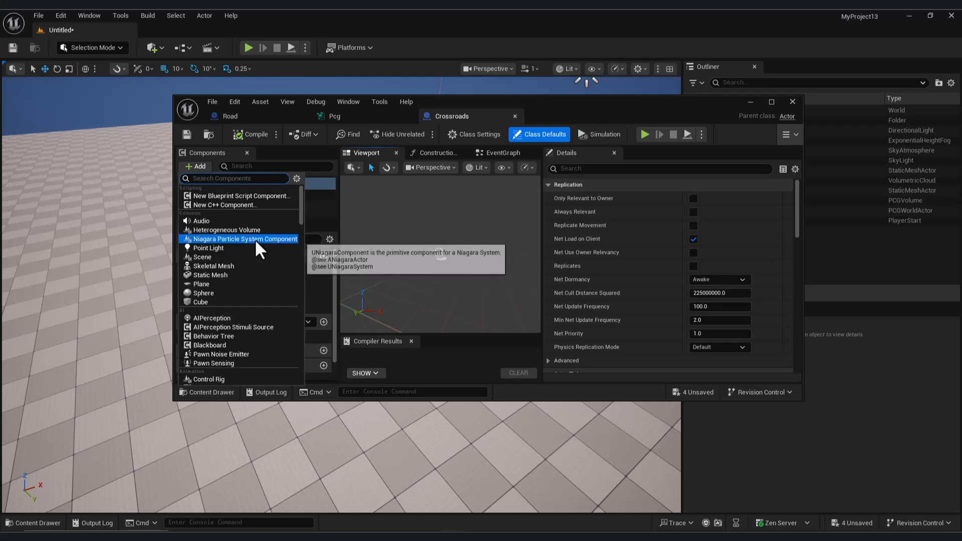
{"action": "type", "text": "plane"}
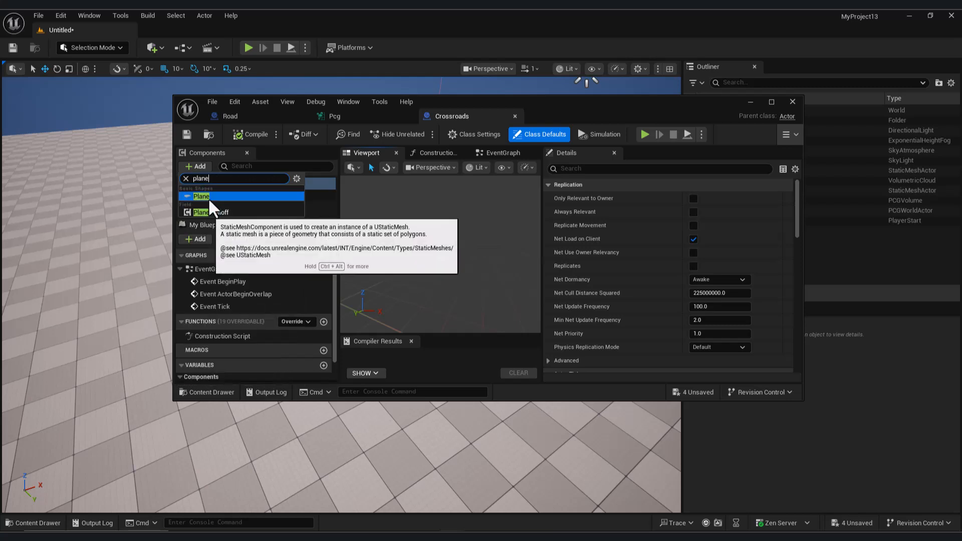
{"action": "left_click", "coordinate": [208, 197]}
{"action": "key", "text": "Return"}
{"action": "right_click_drag", "start_coordinate": [439, 282], "coordinate": [492, 301]}
- Add the actor tag CC to the Crossroads blueprint's root defaults, then compile and save it
{"action": "left_click", "coordinate": [493, 134]}
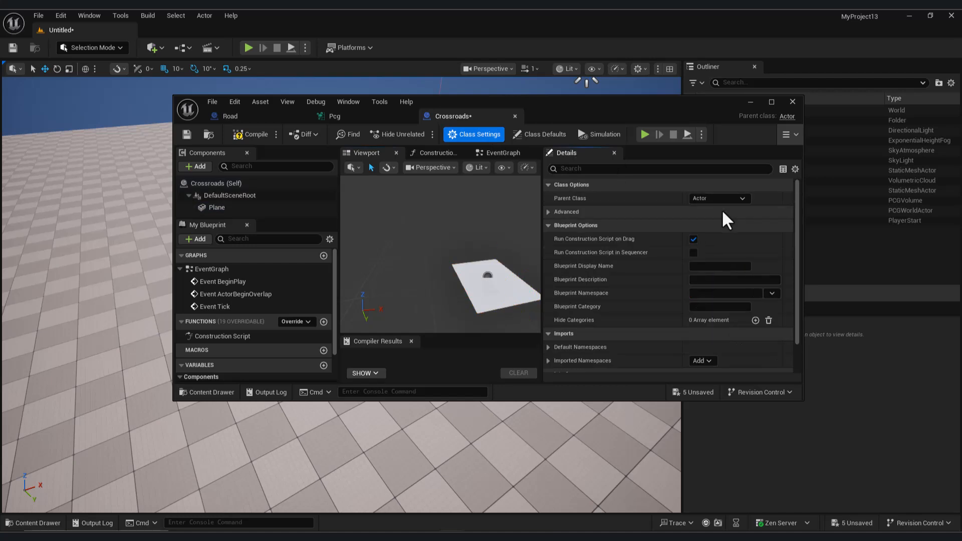
{"action": "left_click", "coordinate": [651, 169]}
{"action": "type", "text": "tag"}
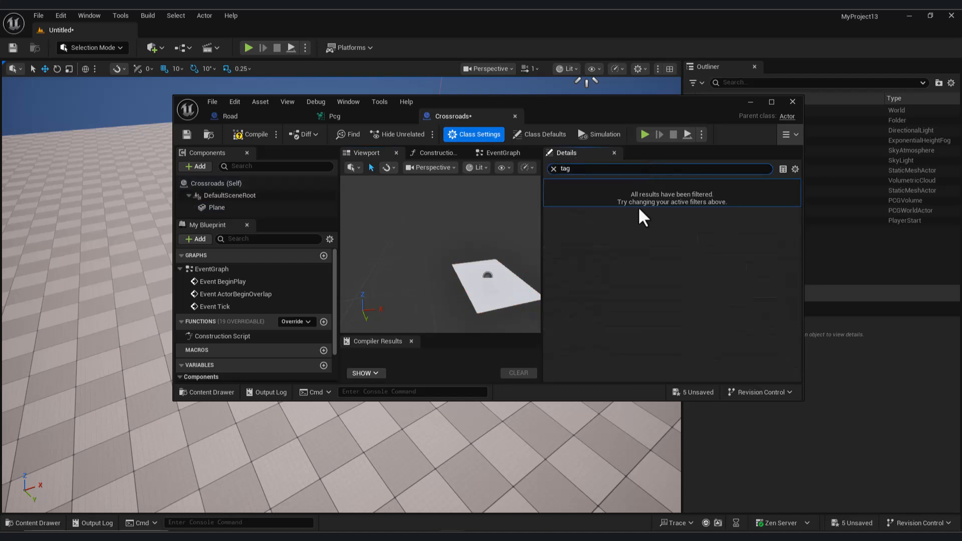
{"action": "left_click", "coordinate": [215, 183]}
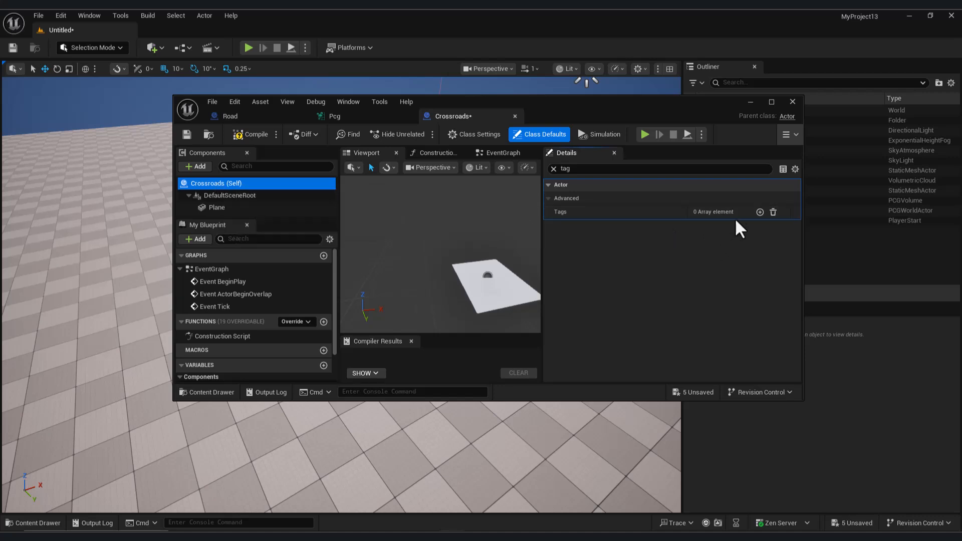
{"action": "left_click", "coordinate": [760, 212]}
{"action": "left_click", "coordinate": [720, 227]}
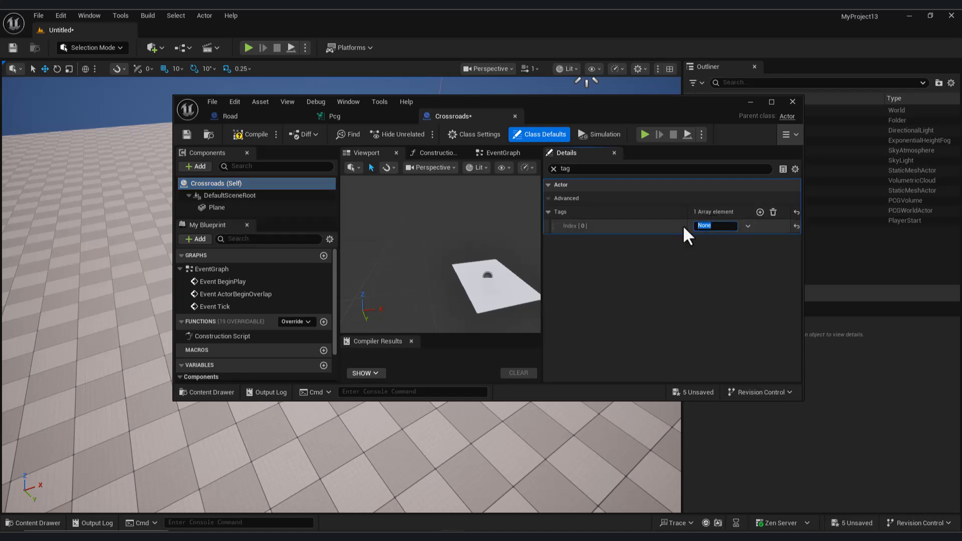
{"action": "type", "text": "CC"}
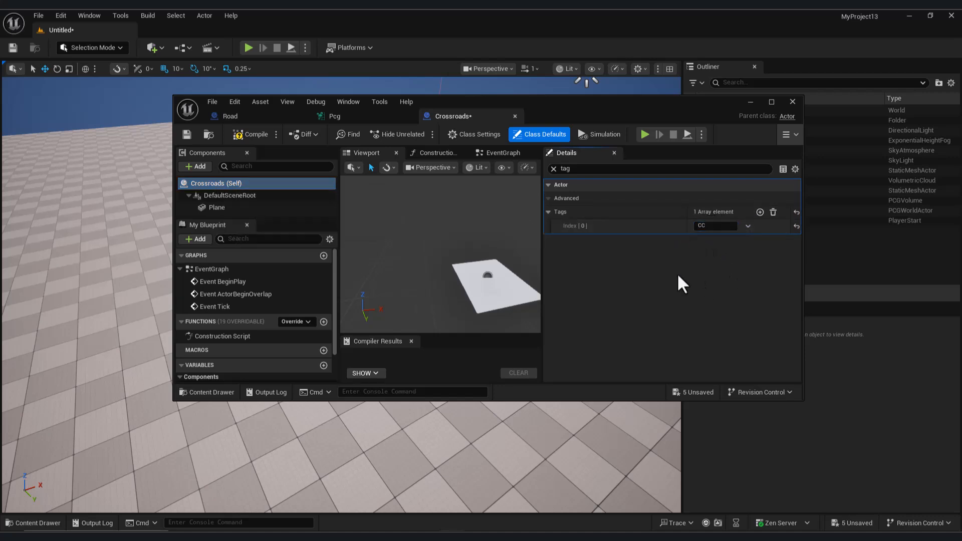
{"action": "left_click", "coordinate": [253, 134]}
{"action": "left_click", "coordinate": [187, 135]}
- Add a Get Actor Data node below the spline nodes in the Pcg graph
{"action": "left_click", "coordinate": [351, 115]}
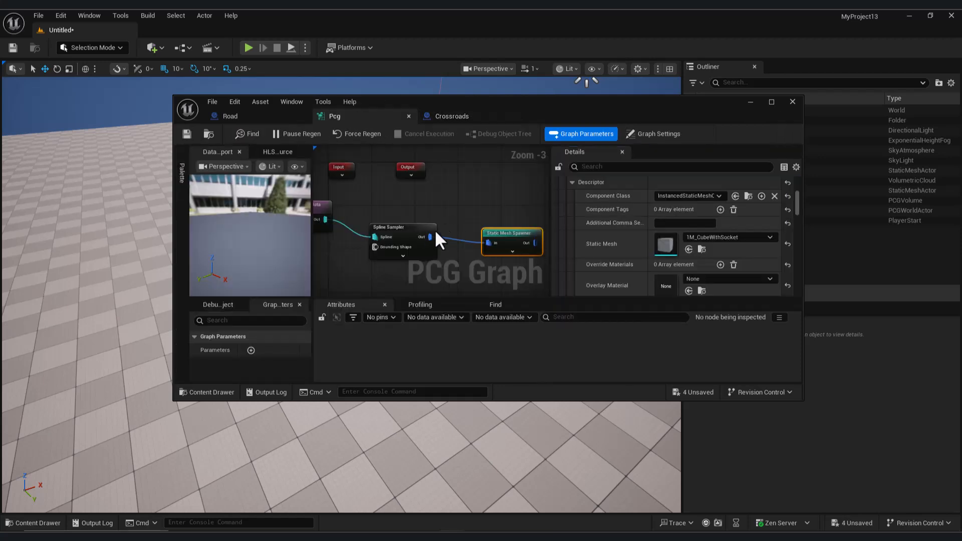
{"action": "scroll", "coordinate": [425, 230], "scroll_direction": "down", "scroll_amount": 2}
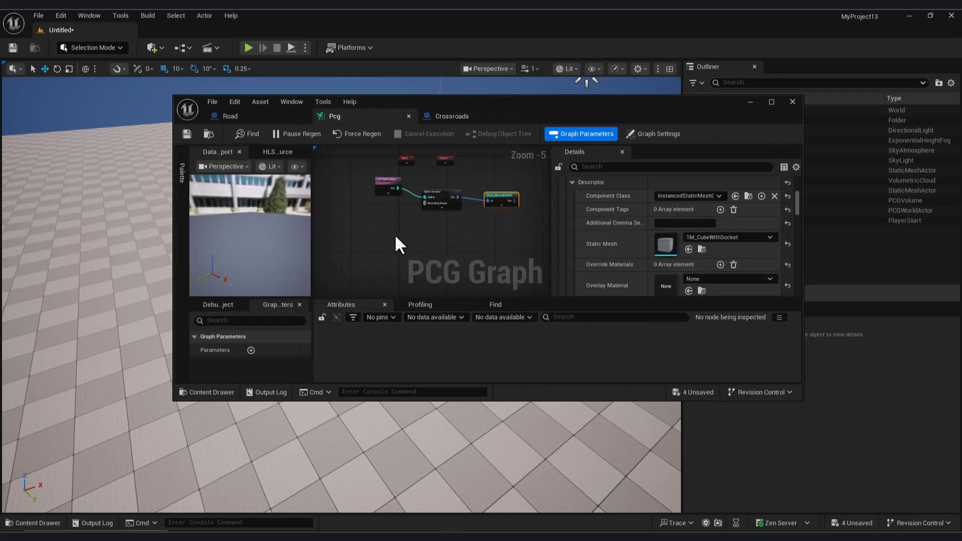
{"action": "right_click_drag", "start_coordinate": [395, 238], "coordinate": [369, 226]}
{"action": "scroll", "coordinate": [398, 239], "scroll_direction": "up", "scroll_amount": 2}
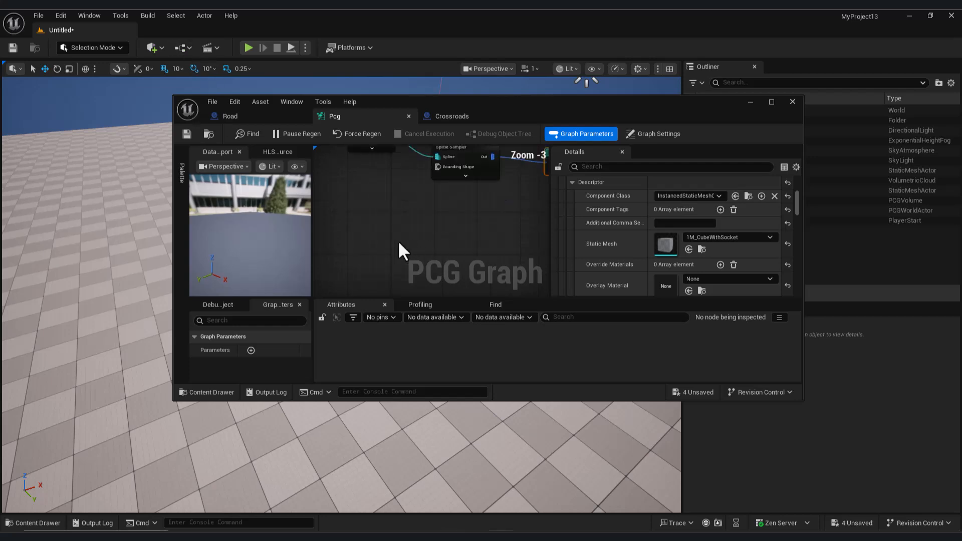
{"action": "right_click", "coordinate": [380, 232]}
{"action": "type", "text": "get"}
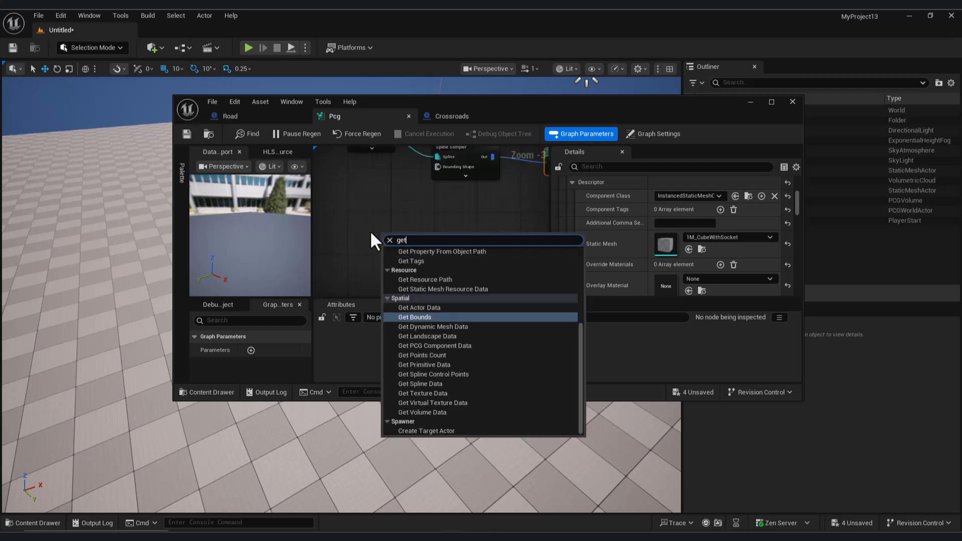
{"action": "left_click", "coordinate": [441, 302]}
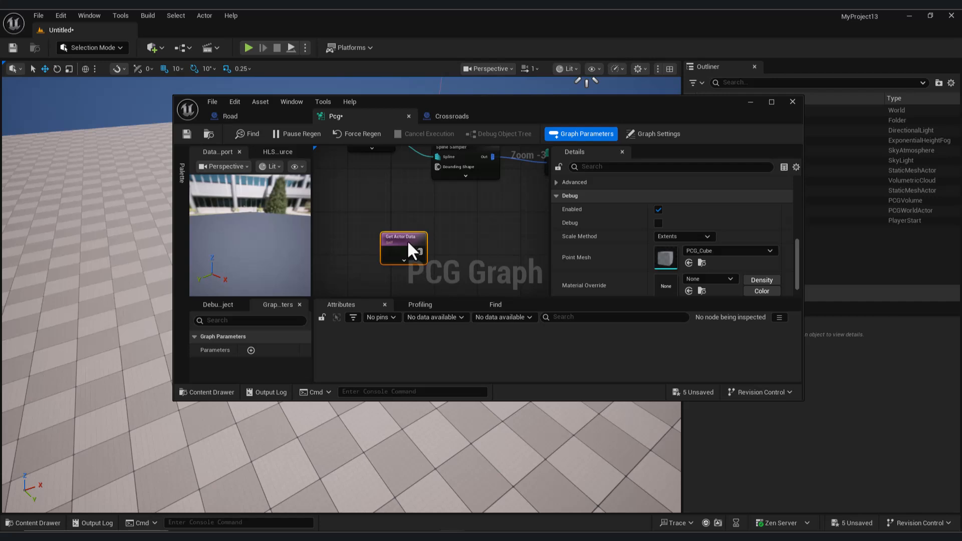
{"action": "right_click_drag", "start_coordinate": [476, 232], "coordinate": [466, 213]}
- Set the Get Actor Data node's actor filter to All World Actors and its actor selection tag to CC
{"action": "scroll", "coordinate": [734, 256], "scroll_direction": "up", "scroll_amount": 5}
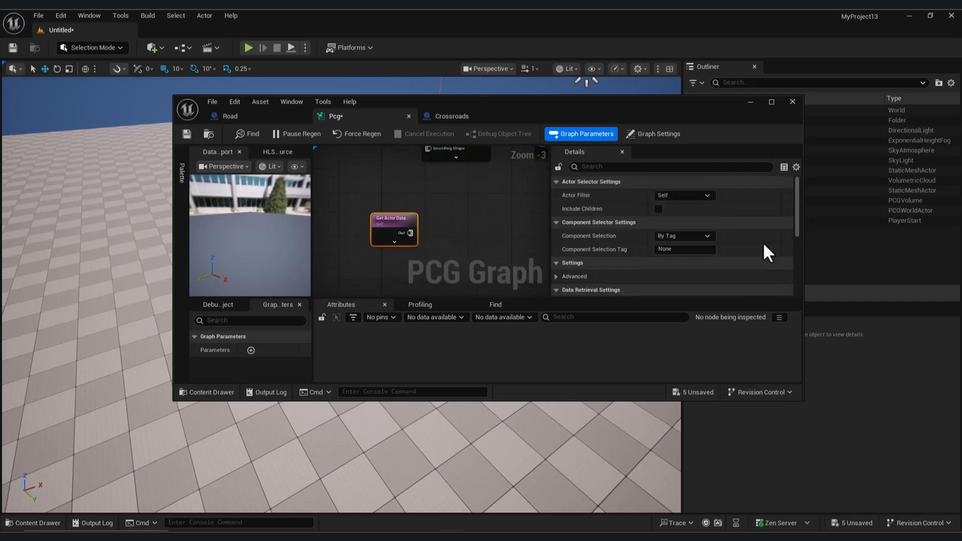
{"action": "left_click", "coordinate": [703, 195]}
{"action": "left_click", "coordinate": [698, 234]}
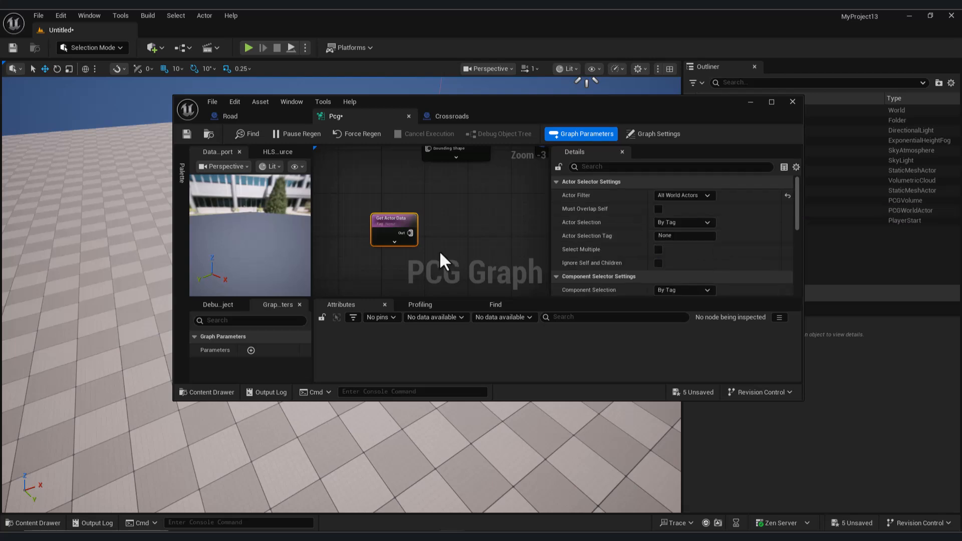
{"action": "left_click", "coordinate": [454, 114]}
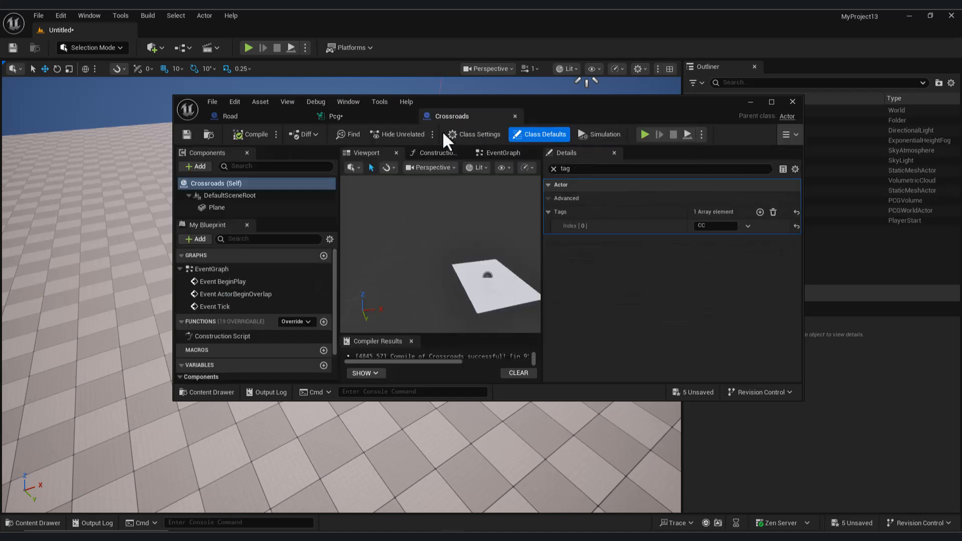
{"action": "left_click", "coordinate": [357, 114]}
{"action": "left_click", "coordinate": [677, 236]}
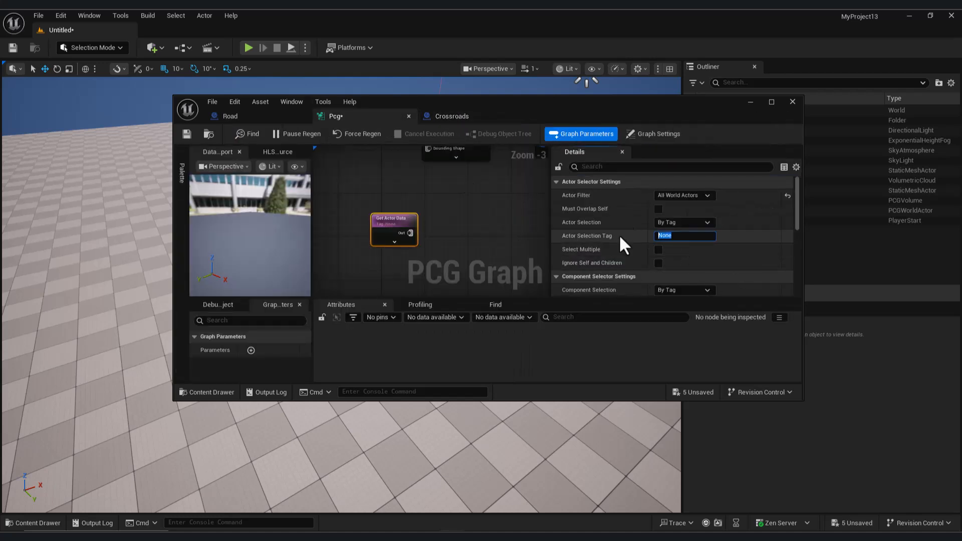
{"action": "type", "text": "CC"}
{"action": "left_click", "coordinate": [513, 216]}
{"action": "left_click", "coordinate": [400, 222]}
{"action": "right_click_drag", "start_coordinate": [489, 227], "coordinate": [474, 224]}
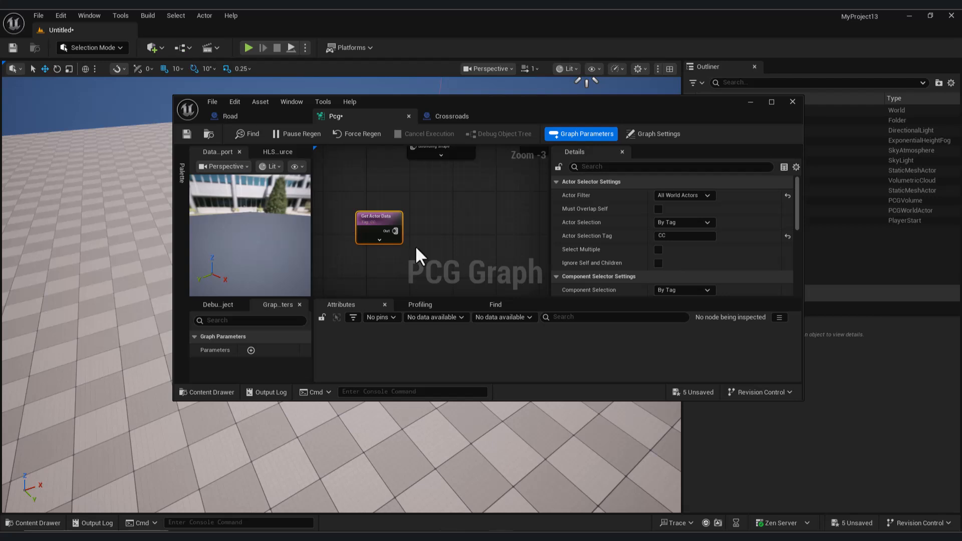
- Add a Spawn Actor node connected to the Get Actor Data output
{"action": "left_click_drag", "start_coordinate": [443, 243], "coordinate": [480, 243]}
{"action": "type", "text": "spaw"}
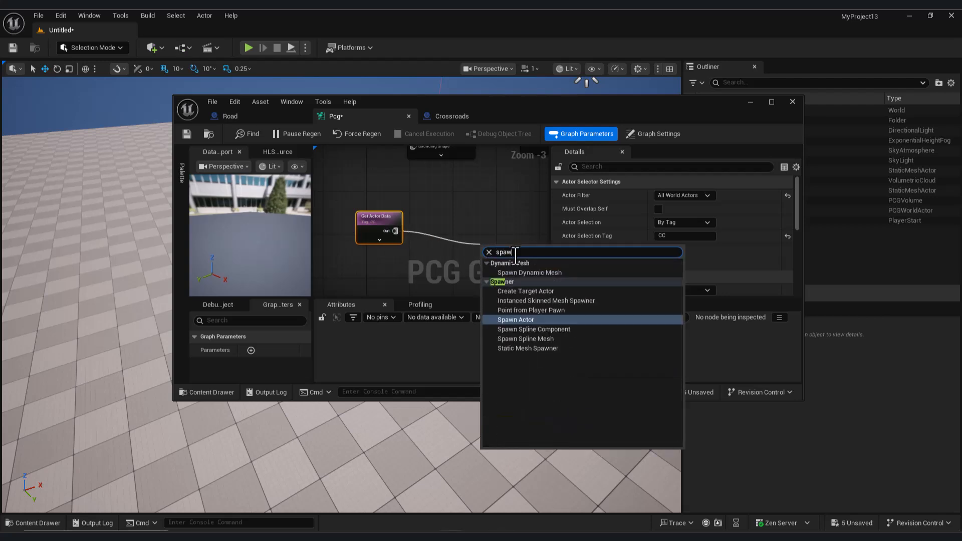
{"action": "left_click", "coordinate": [524, 321]}
{"action": "right_click_drag", "start_coordinate": [518, 221], "coordinate": [474, 189]}
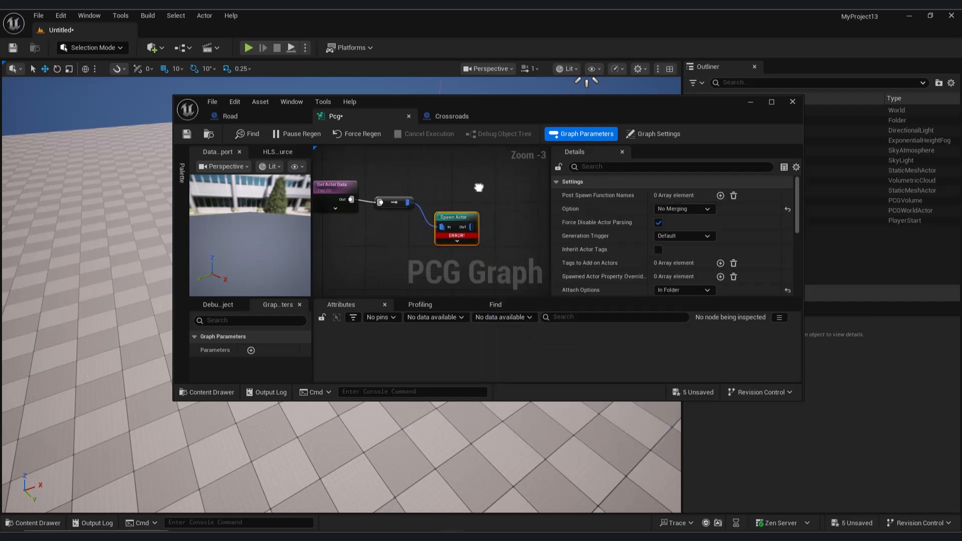
- Assign the Road blueprint as the Spawn Actor node's template actor class
{"action": "left_click", "coordinate": [32, 523]}
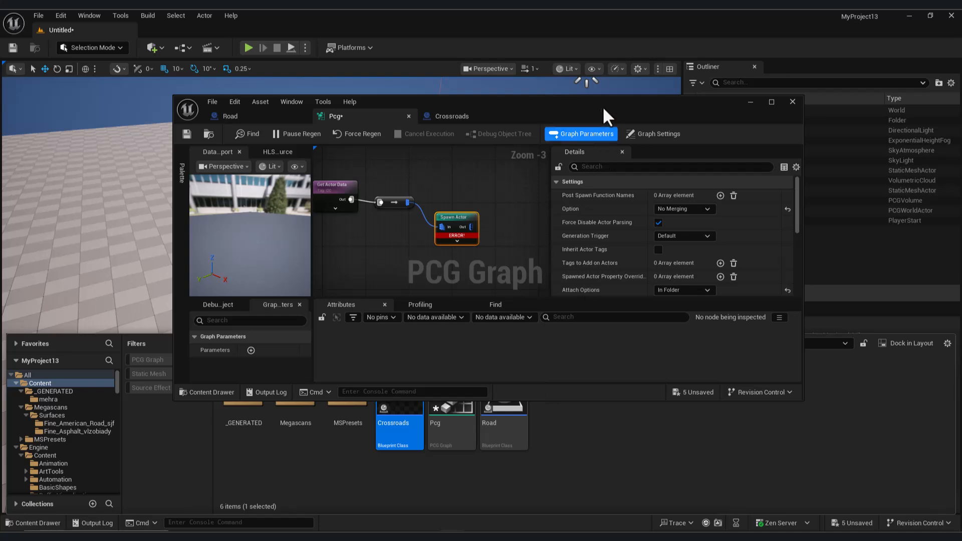
{"action": "left_click_drag", "start_coordinate": [608, 121], "coordinate": [615, 95]}
{"action": "left_click", "coordinate": [504, 411]}
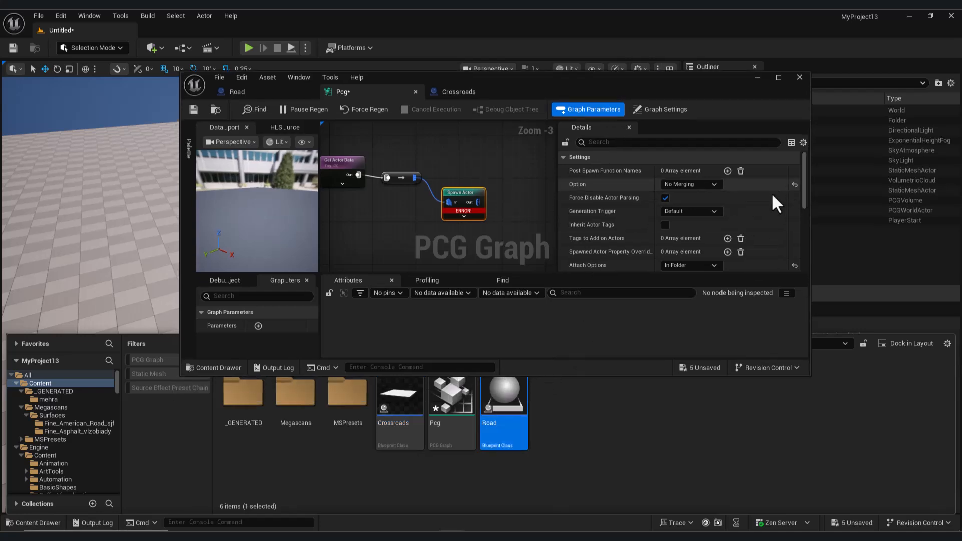
{"action": "scroll", "coordinate": [770, 198], "scroll_direction": "down", "scroll_amount": 2}
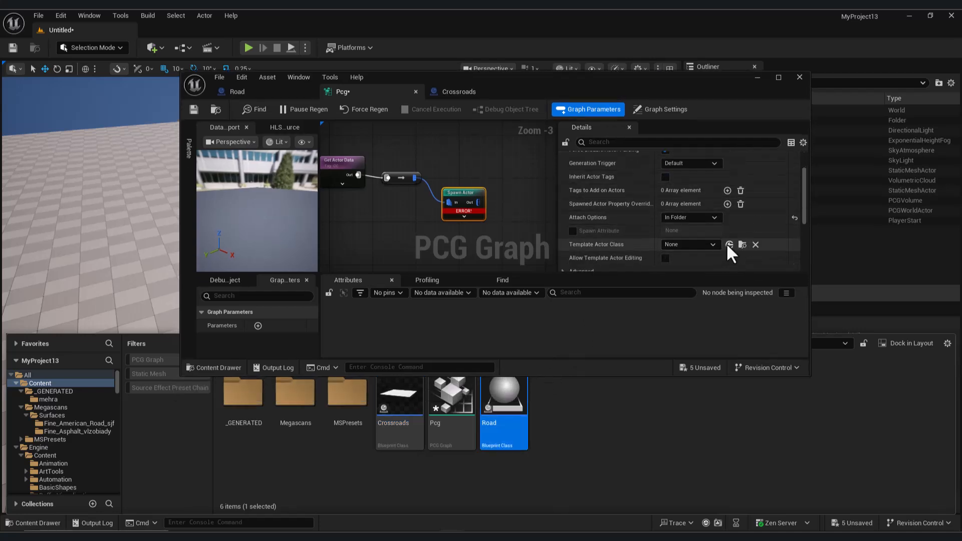
{"action": "left_click", "coordinate": [728, 244]}
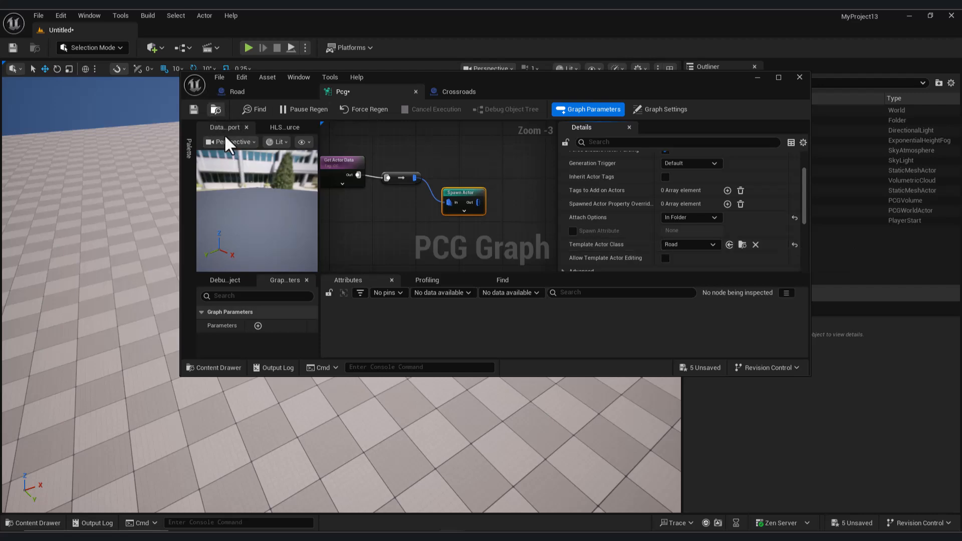
- Return to the level and place the Crossroads blueprint on the floor
{"action": "left_click", "coordinate": [759, 78]}
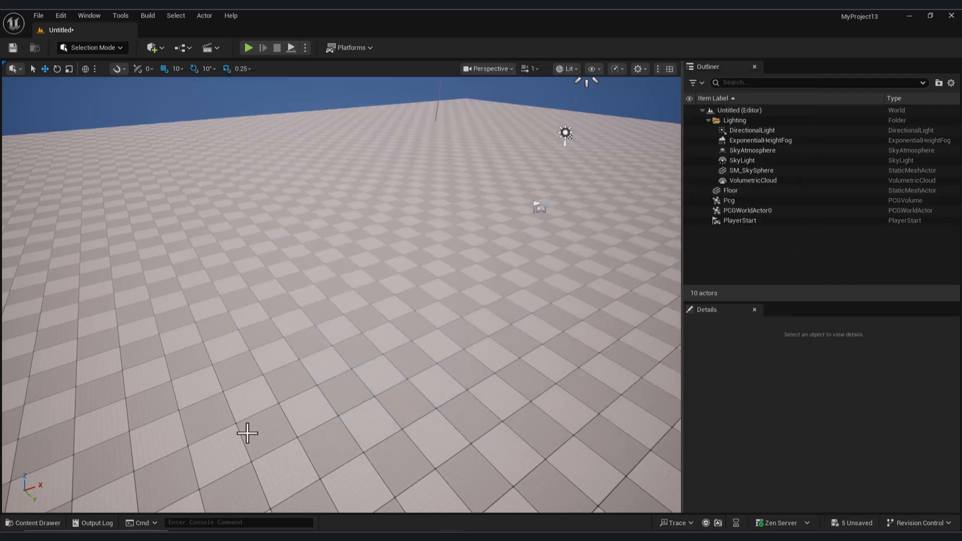
{"action": "left_click", "coordinate": [48, 526]}
{"action": "left_click_drag", "start_coordinate": [419, 401], "coordinate": [404, 326]}
{"action": "right_click_drag", "start_coordinate": [404, 326], "coordinate": [482, 271]}
{"action": "right_click_drag", "start_coordinate": [458, 309], "coordinate": [424, 249]}
- Select the Pcg volume and shift it along X to -810
{"action": "left_click", "coordinate": [277, 170]}
{"action": "right_click_drag", "start_coordinate": [290, 189], "coordinate": [339, 226]}
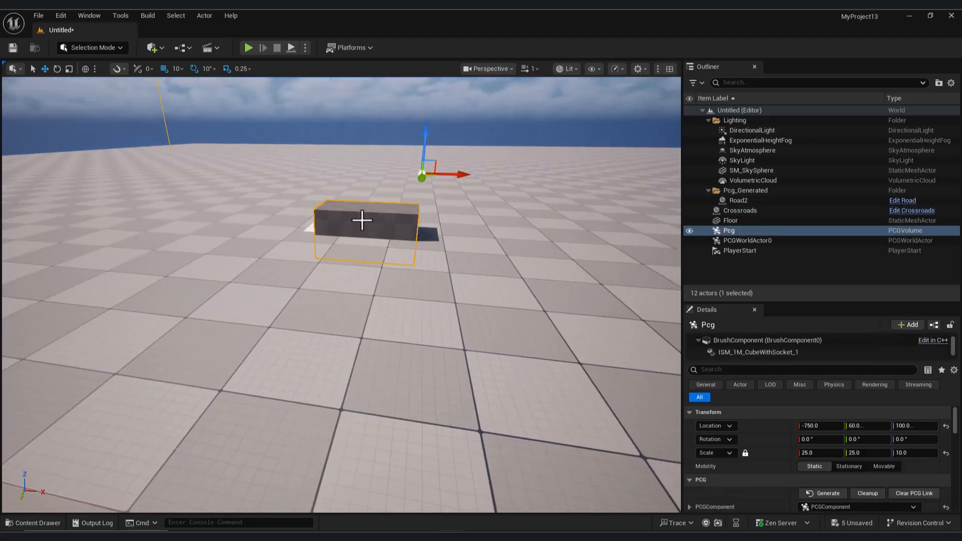
{"action": "left_click_drag", "start_coordinate": [453, 176], "coordinate": [424, 176]}
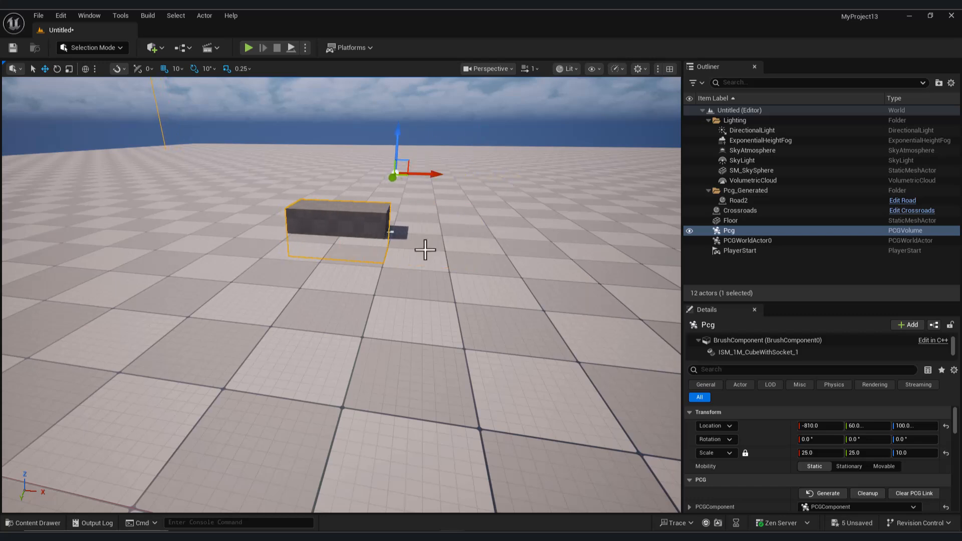
- Select the end point of the spawned Road's spline and extend it along X to 580
{"action": "left_click", "coordinate": [393, 231]}
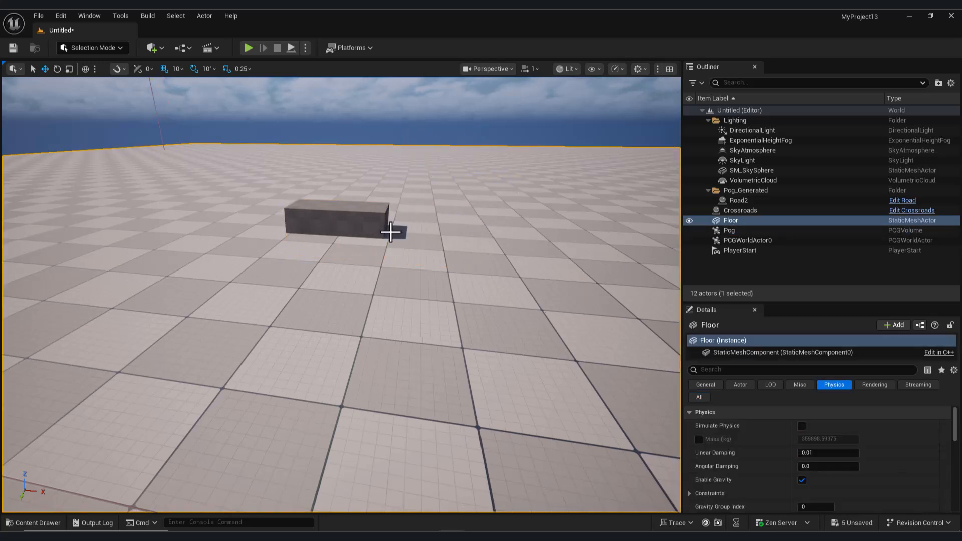
{"action": "left_click", "coordinate": [391, 232]}
{"action": "left_click", "coordinate": [391, 232]}
{"action": "left_click_drag", "start_coordinate": [416, 236], "coordinate": [676, 249]}
{"action": "right_click_drag", "start_coordinate": [480, 277], "coordinate": [637, 294]}
{"action": "right_click_drag", "start_coordinate": [251, 117], "coordinate": [242, 114]}
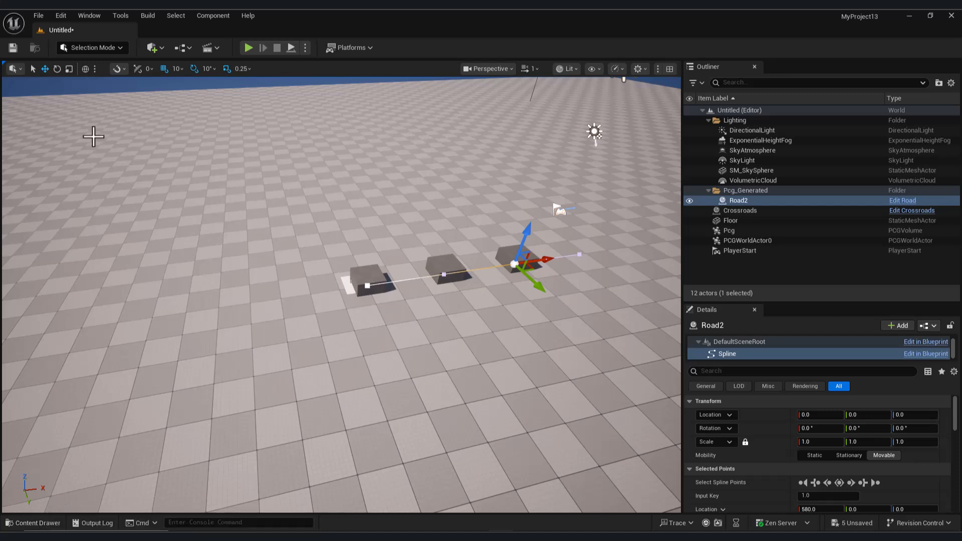
- In Modeling mode, create a static mesh box 100 wide, 100 deep and 2 high on the floor near the road cubes
{"action": "left_click", "coordinate": [100, 47]}
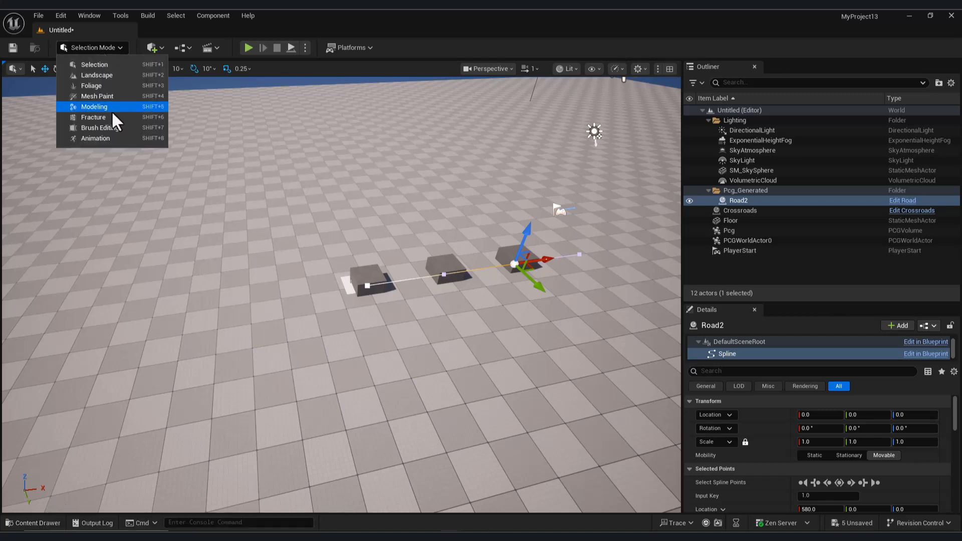
{"action": "left_click", "coordinate": [105, 106]}
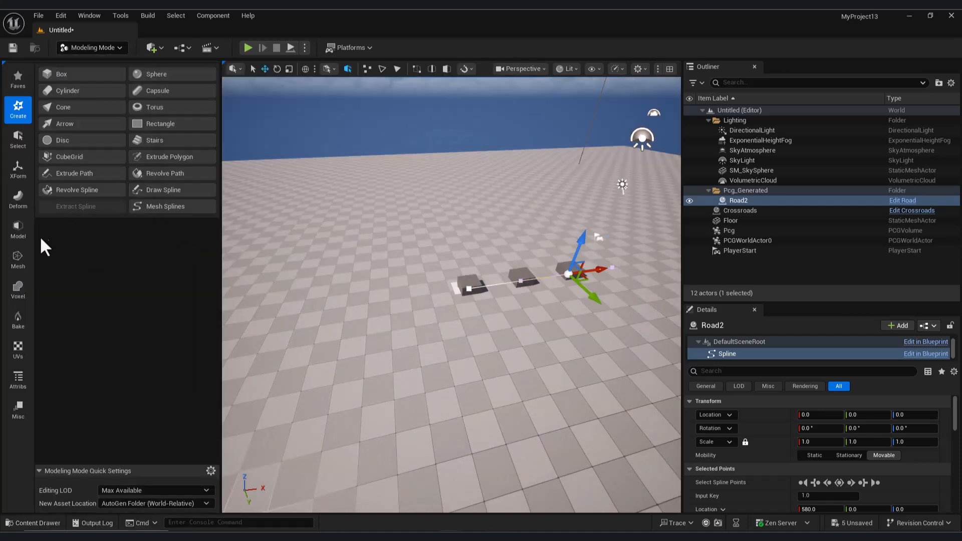
{"action": "left_click", "coordinate": [88, 72]}
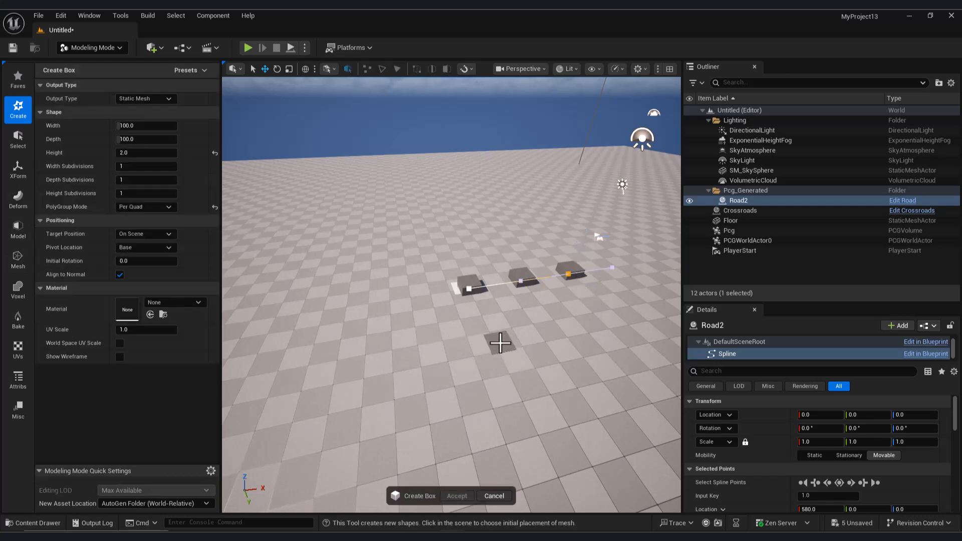
{"action": "left_click", "coordinate": [496, 343]}
{"action": "right_click_drag", "start_coordinate": [462, 384], "coordinate": [451, 419]}
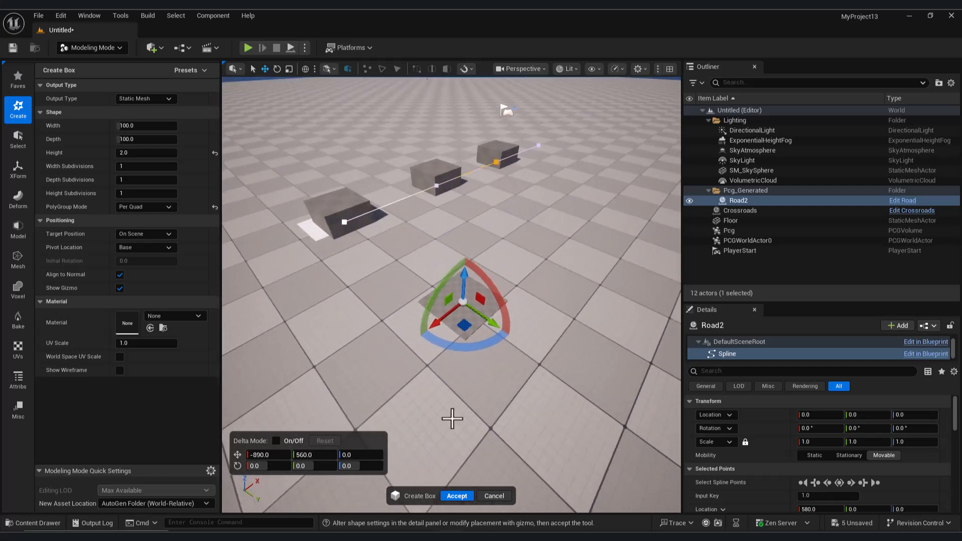
{"action": "left_click", "coordinate": [457, 497]}
{"action": "mouse_move", "coordinate": [461, 381]}
{"action": "right_mouse_down"}
{"action": "mouse_move", "coordinate": [391, 389]}
{"action": "mouse_move", "coordinate": [439, 386]}
{"action": "mouse_move", "coordinate": [458, 397]}
{"action": "right_mouse_up"}
- Open Quixel Bridge and browse the locally downloaded Megascans assets
{"action": "left_click", "coordinate": [44, 528]}
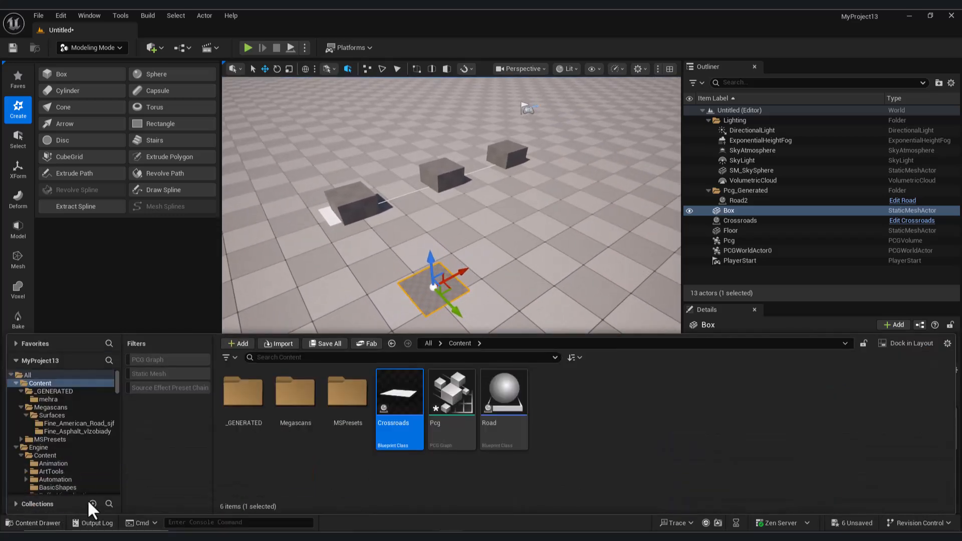
{"action": "left_click", "coordinate": [153, 48]}
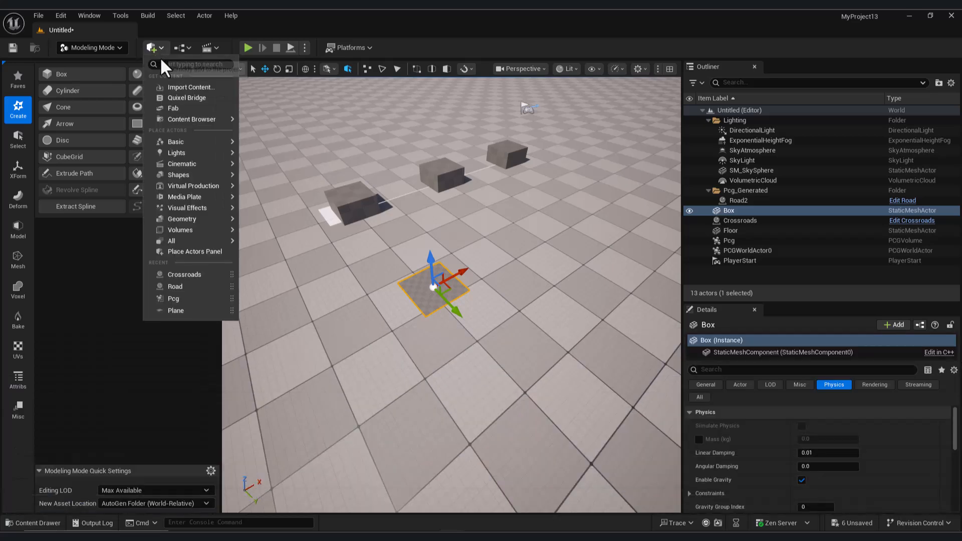
{"action": "left_click", "coordinate": [193, 100]}
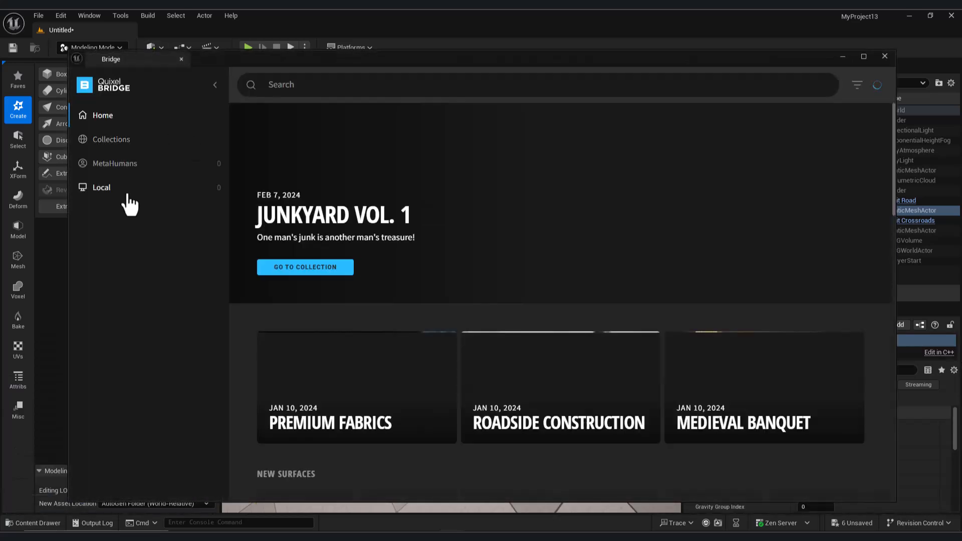
{"action": "left_click", "coordinate": [125, 215]}
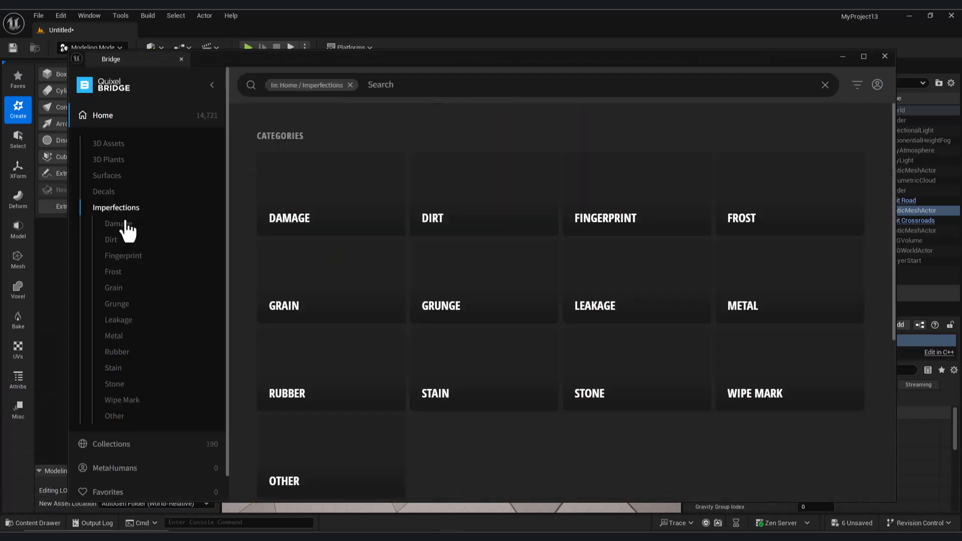
{"action": "scroll", "coordinate": [166, 445], "scroll_direction": "down", "scroll_amount": 1}
{"action": "left_click", "coordinate": [143, 486]}
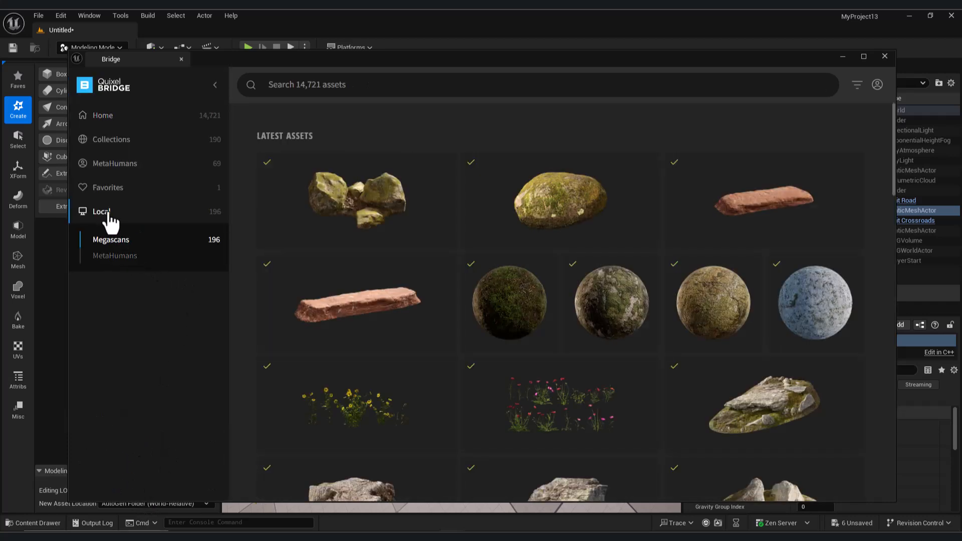
{"action": "left_click", "coordinate": [122, 258]}
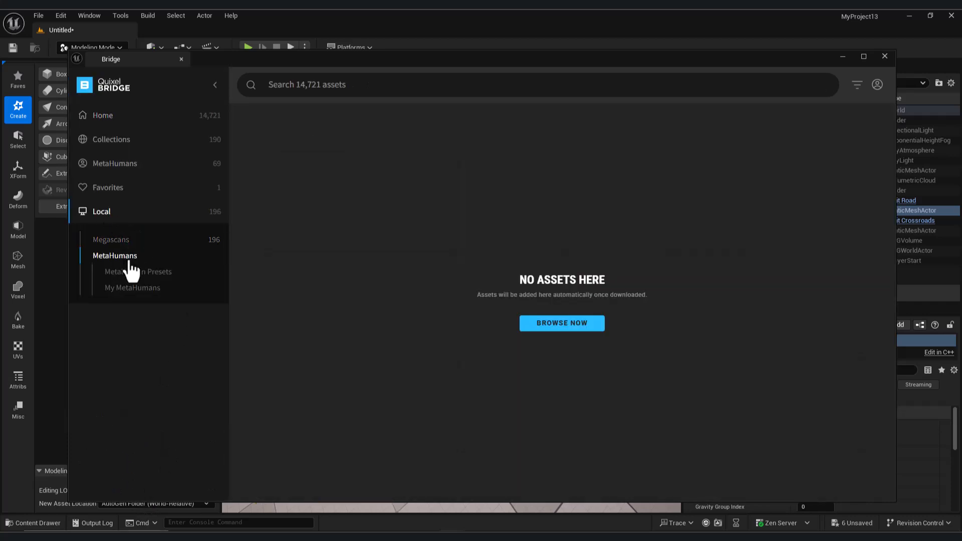
{"action": "left_click", "coordinate": [112, 241]}
{"action": "scroll", "coordinate": [465, 314], "scroll_direction": "down", "scroll_amount": 3}
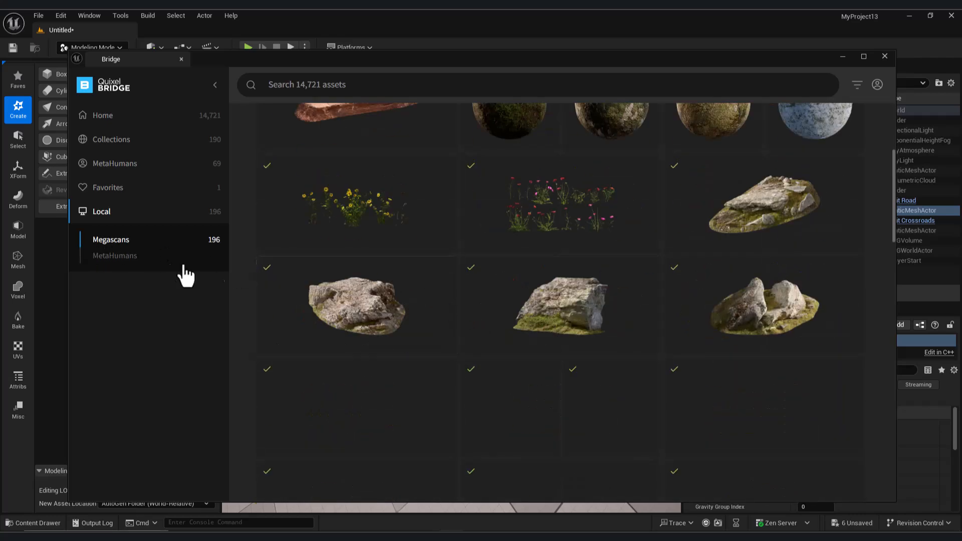
{"action": "scroll", "coordinate": [580, 303], "scroll_direction": "down", "scroll_amount": 1}
- Filter the local Megascans assets by the search term Asphalt
{"action": "left_click", "coordinate": [427, 85]}
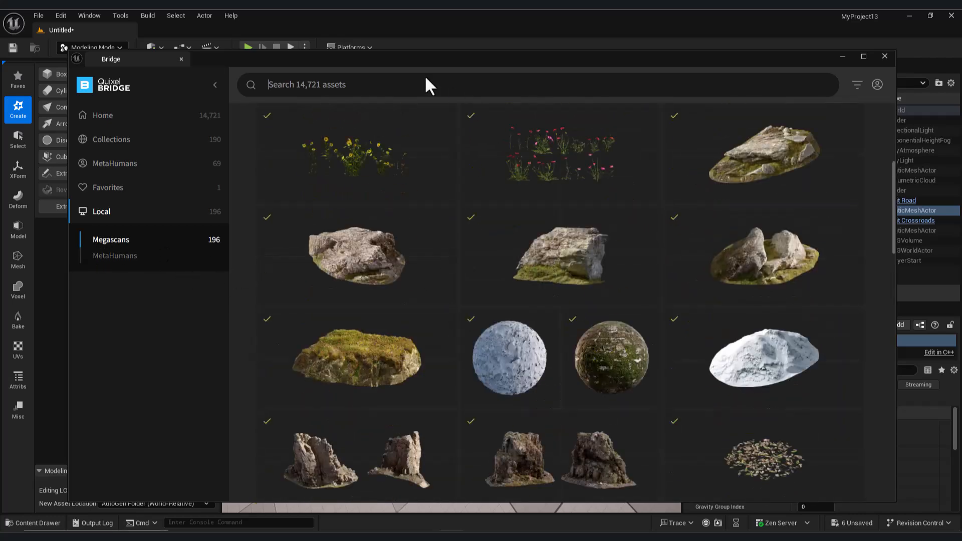
{"action": "type", "text": "aspl"}
{"action": "key", "text": "Return"}
{"action": "type", "text": "hal"}
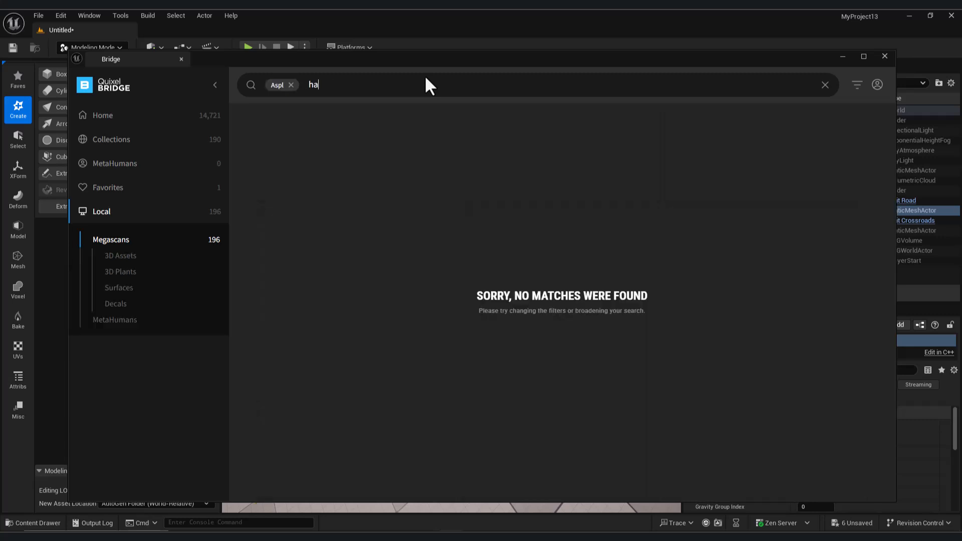
{"action": "key", "text": "BackSpace"}
{"action": "key", "text": "BackSpace"}
{"action": "key", "text": "BackSpace"}
{"action": "key", "text": "BackSpace"}
{"action": "type", "text": "aspl"}
{"action": "key", "text": "BackSpace"}
{"action": "type", "text": "ha"}
{"action": "key", "text": "BackSpace"}
{"action": "type", "text": "alt"}
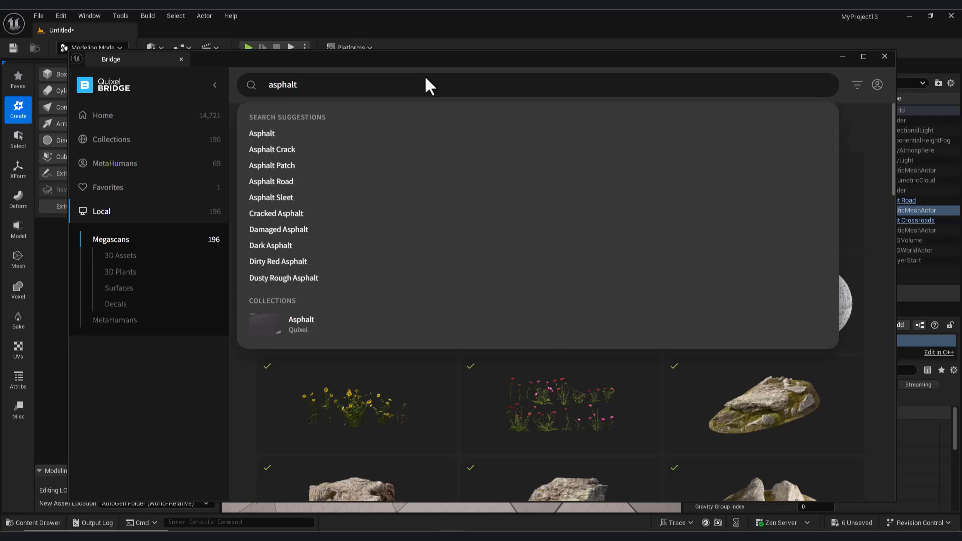
{"action": "left_click", "coordinate": [301, 134]}
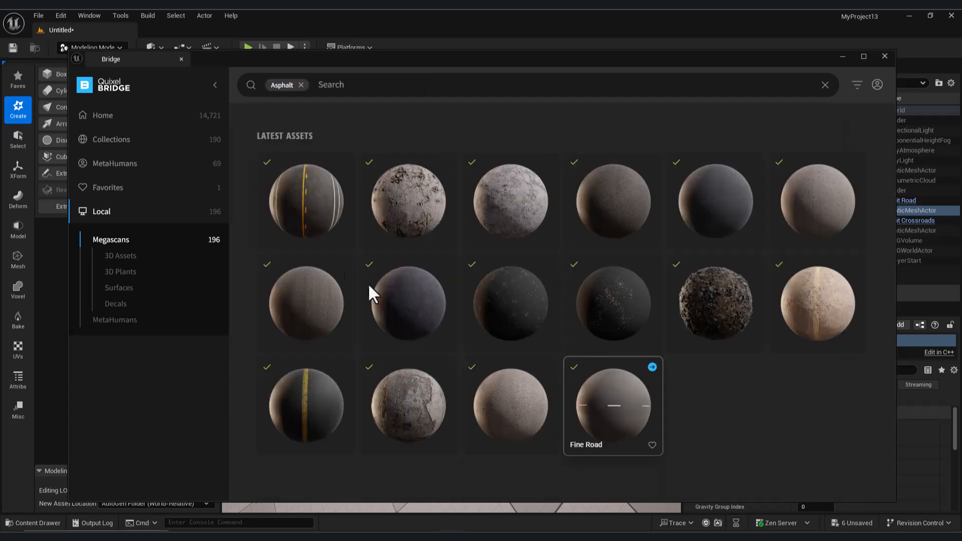
- Add the Fine American Road surface to the project at Medium Quality and put the Bridge window away
{"action": "left_click", "coordinate": [308, 194]}
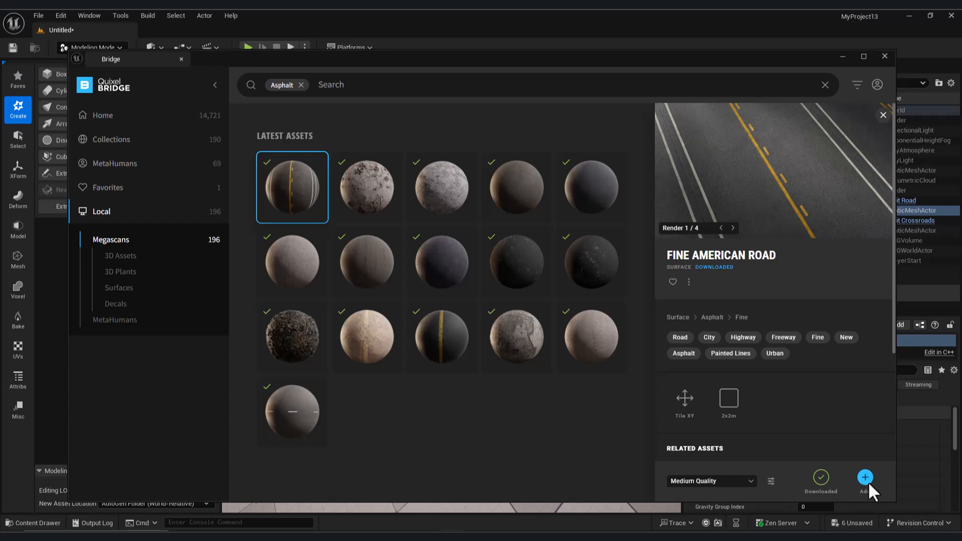
{"action": "left_click", "coordinate": [866, 479]}
{"action": "left_click", "coordinate": [497, 393]}
{"action": "left_click", "coordinate": [847, 56]}
{"action": "left_click", "coordinate": [844, 57]}
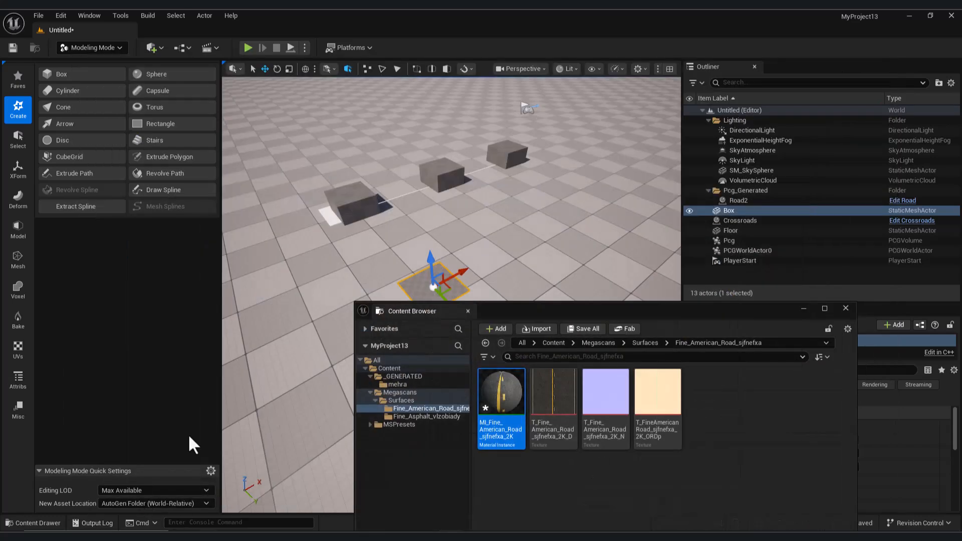
- Open the new Box's static mesh asset in the Static Mesh editor
{"action": "left_click", "coordinate": [31, 523]}
{"action": "left_click_drag", "start_coordinate": [682, 326], "coordinate": [521, 447]}
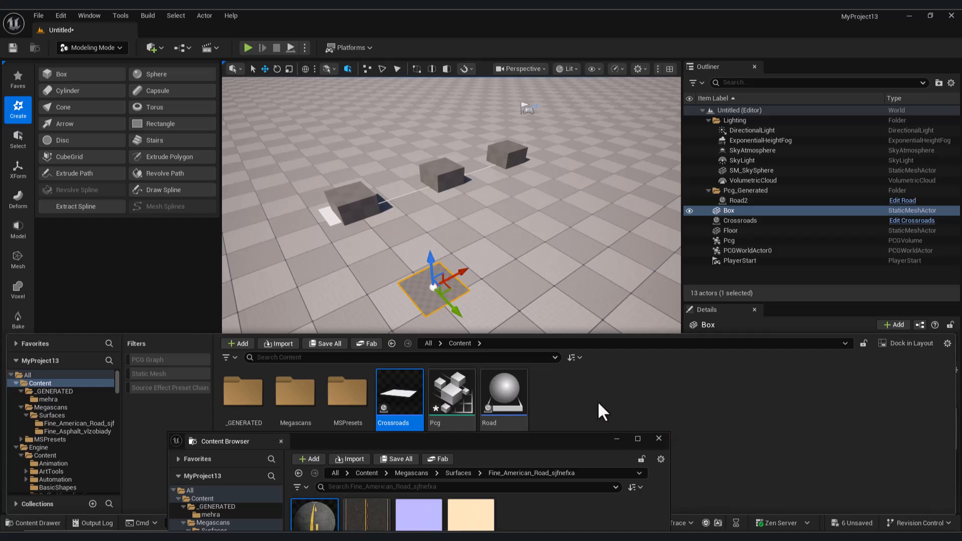
{"action": "left_click", "coordinate": [45, 524]}
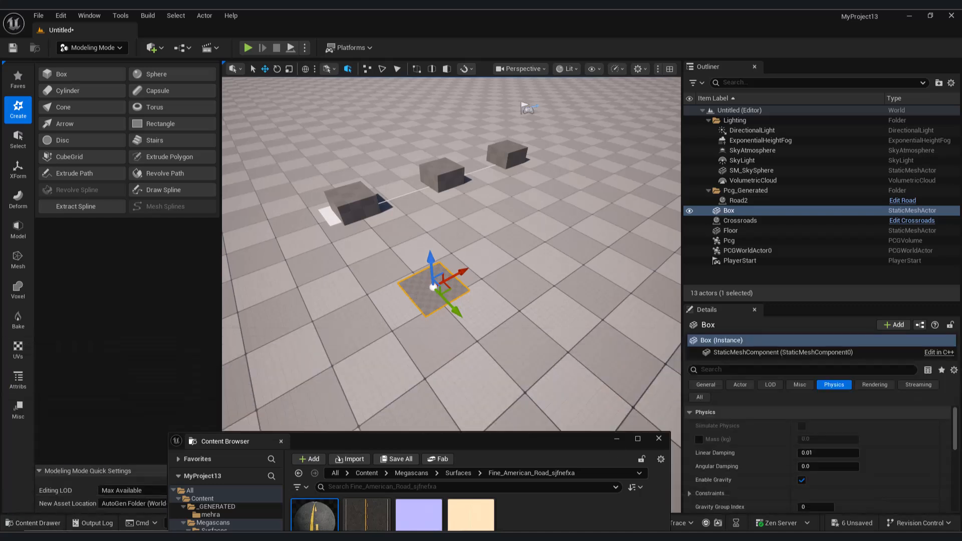
{"action": "left_click", "coordinate": [840, 353]}
{"action": "scroll", "coordinate": [874, 468], "scroll_direction": "down", "scroll_amount": 2}
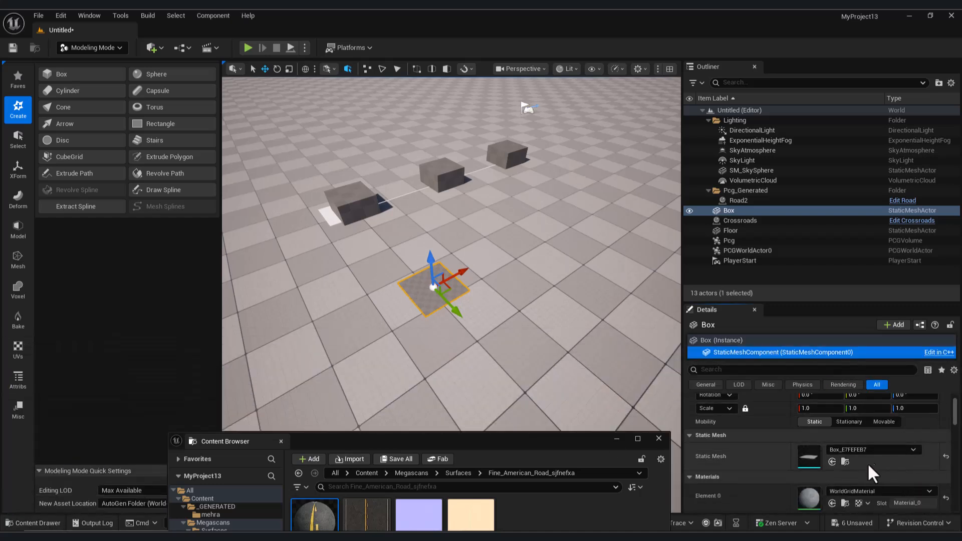
{"action": "left_click", "coordinate": [846, 462]}
{"action": "left_click_drag", "start_coordinate": [530, 441], "coordinate": [506, 388]}
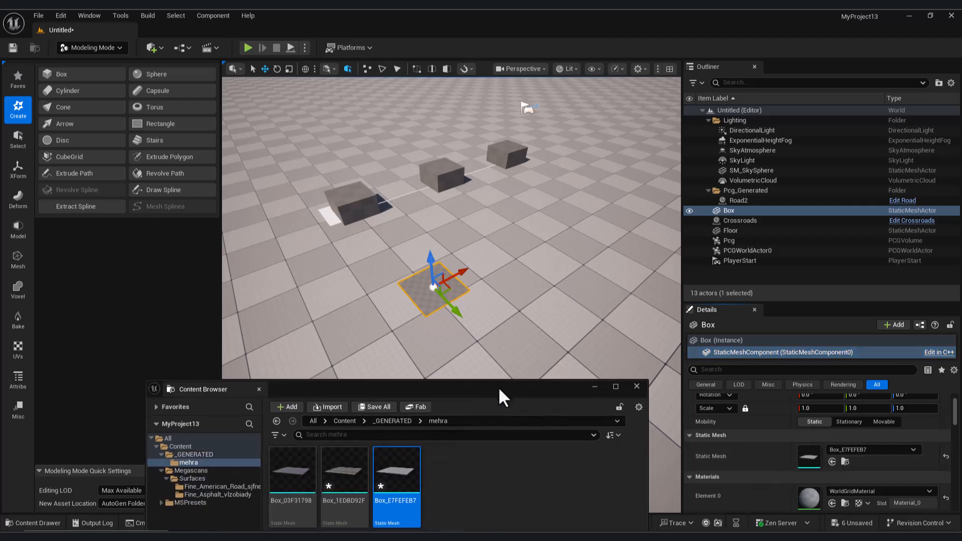
{"action": "double_click", "coordinate": [396, 466]}
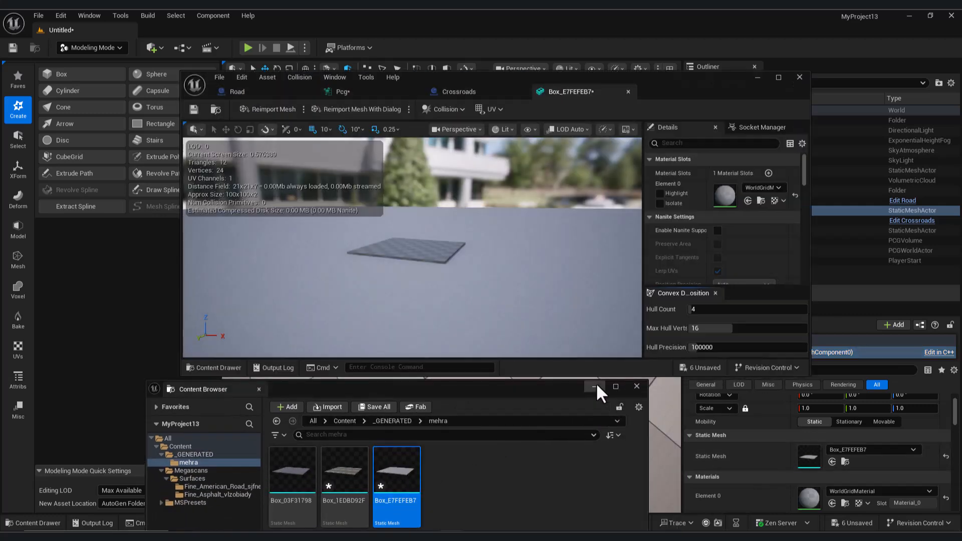
{"action": "left_click", "coordinate": [595, 385]}
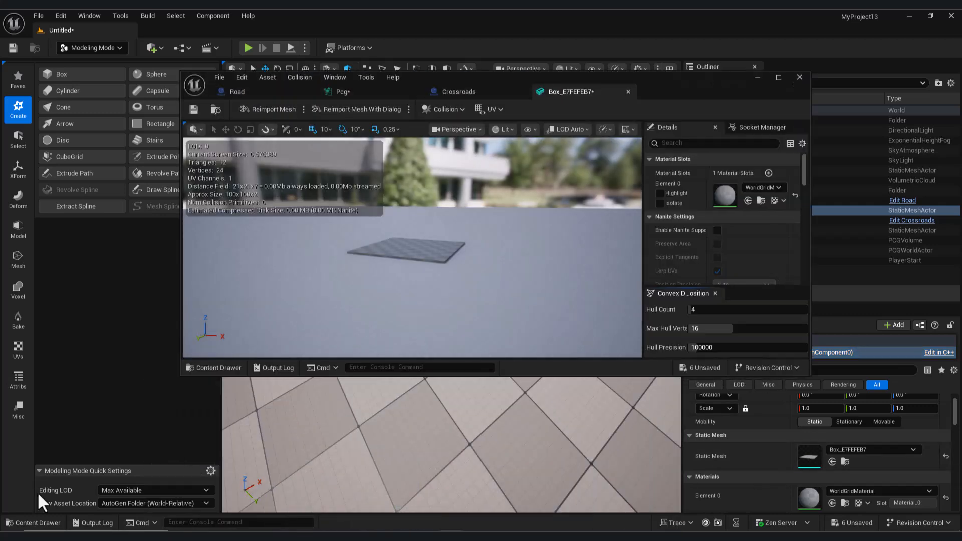
- Assign the MI_Fine_American_Road material to the box mesh's Element 0 slot and return to the level
{"action": "left_click", "coordinate": [42, 523]}
{"action": "left_click", "coordinate": [59, 415]}
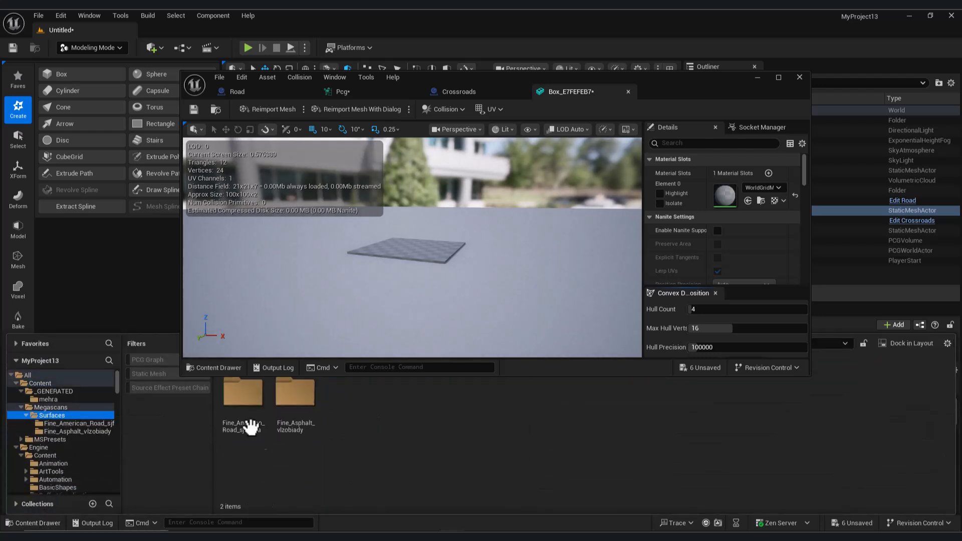
{"action": "double_click", "coordinate": [246, 399]}
{"action": "left_click", "coordinate": [246, 401]}
{"action": "left_click", "coordinate": [748, 201]}
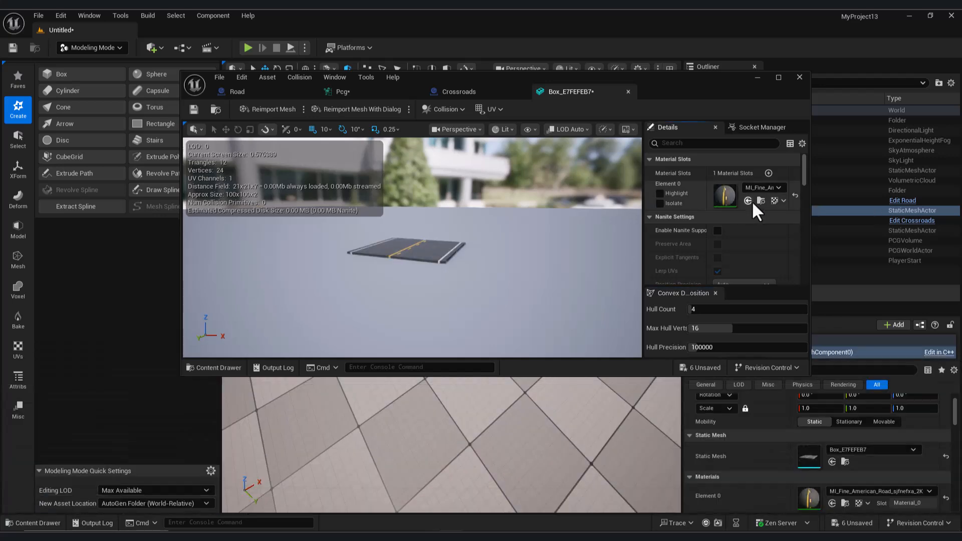
{"action": "left_click", "coordinate": [758, 78]}
- Locate the textured Box's static mesh asset in the project content so that it is the selected asset
{"action": "right_click_drag", "start_coordinate": [451, 294], "coordinate": [445, 295]}
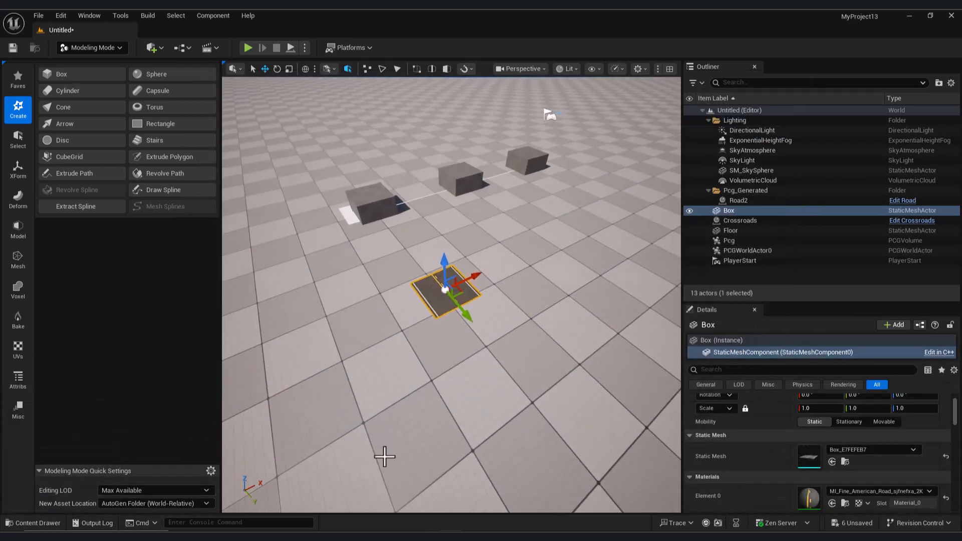
{"action": "left_click", "coordinate": [21, 525]}
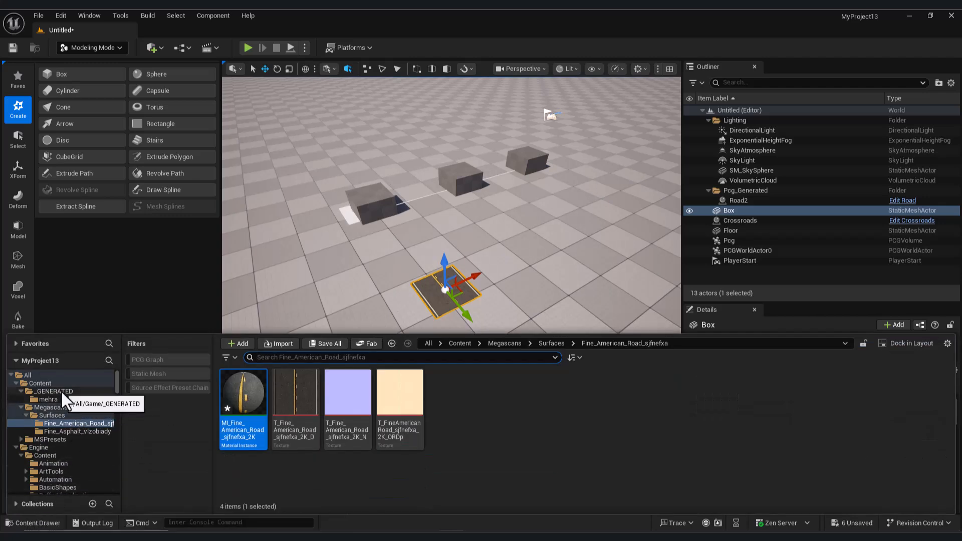
{"action": "left_click", "coordinate": [21, 525]}
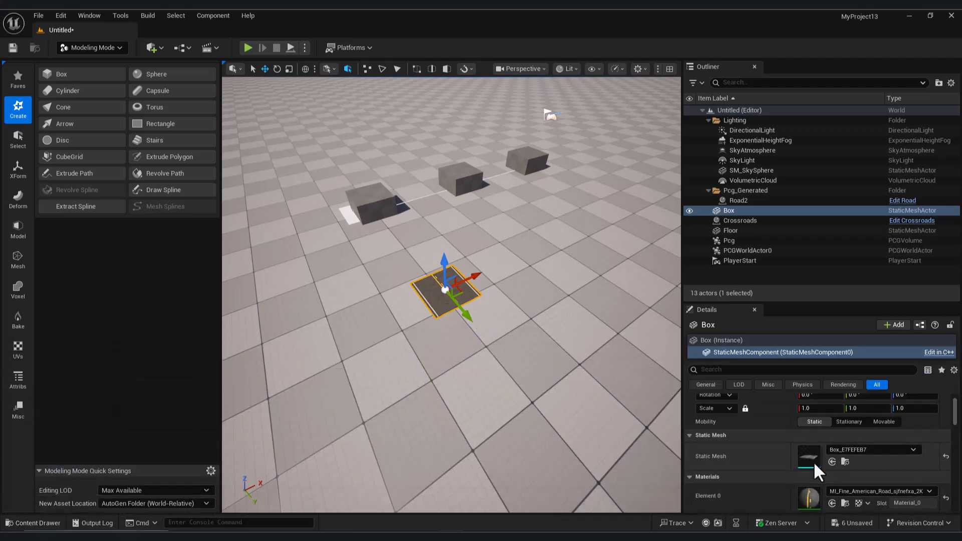
{"action": "left_click", "coordinate": [845, 462]}
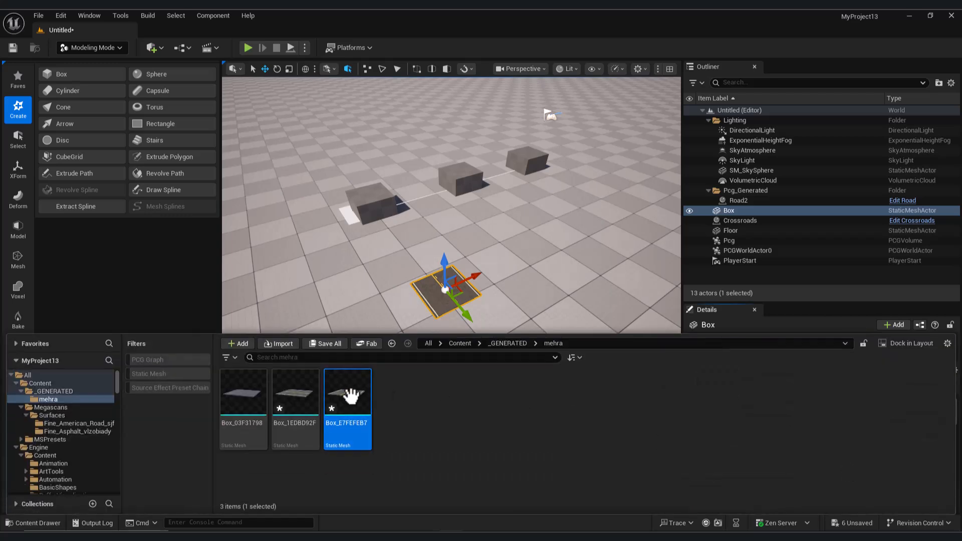
{"action": "left_click", "coordinate": [26, 525]}
{"action": "right_click_drag", "start_coordinate": [484, 223], "coordinate": [466, 203]}
{"action": "key", "text": "w"}
{"action": "right_click_drag", "start_coordinate": [487, 247], "coordinate": [489, 247]}
- Close the floating Content Browser and Bridge windows and return to the Pcg graph
{"action": "mouse_move", "coordinate": [450, 535]}
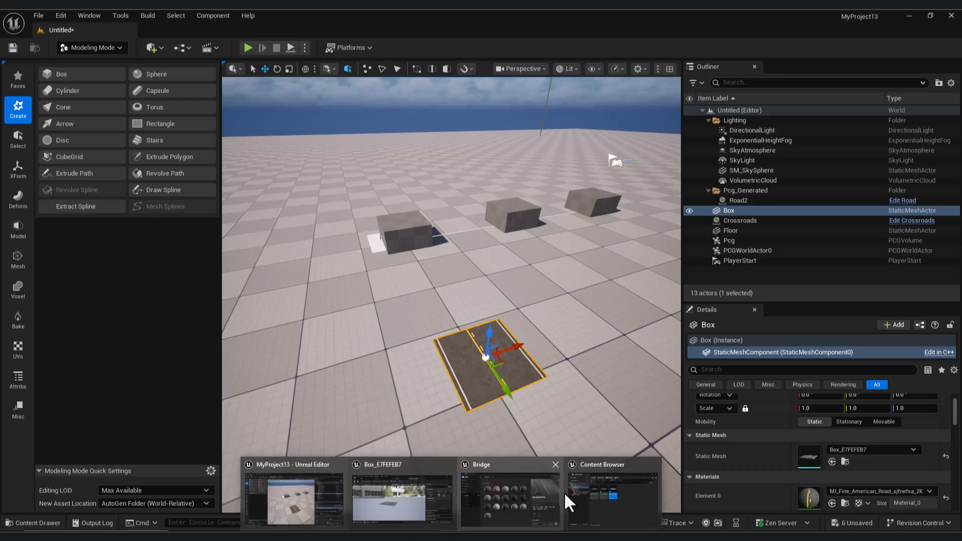
{"action": "left_click", "coordinate": [651, 465]}
{"action": "left_click", "coordinate": [609, 465]}
{"action": "left_click", "coordinate": [485, 495]}
{"action": "left_click", "coordinate": [378, 90]}
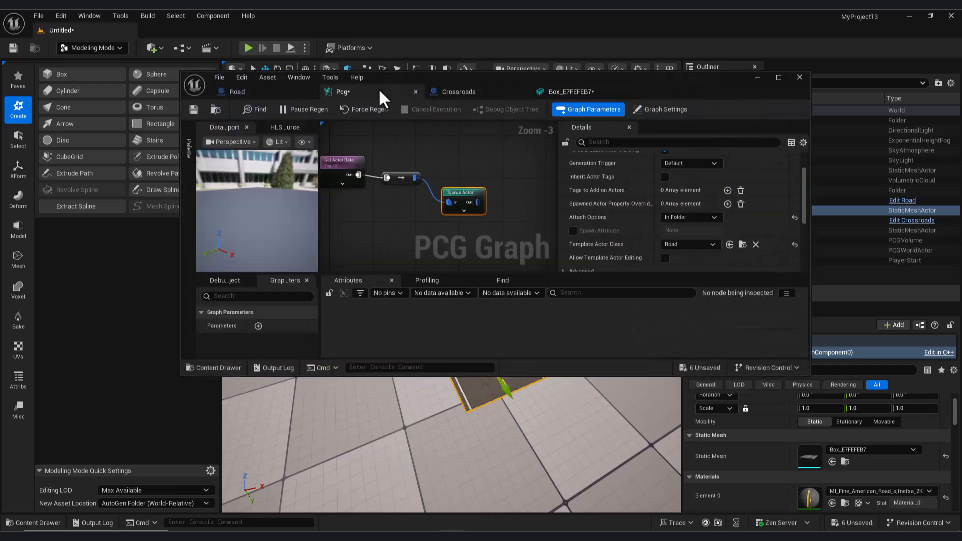
- Replace the mesh in the Static Mesh Spawner's first mesh entry with Box_E7FEFEB7
{"action": "right_click_drag", "start_coordinate": [506, 220], "coordinate": [551, 239]}
{"action": "right_click_drag", "start_coordinate": [517, 175], "coordinate": [462, 221]}
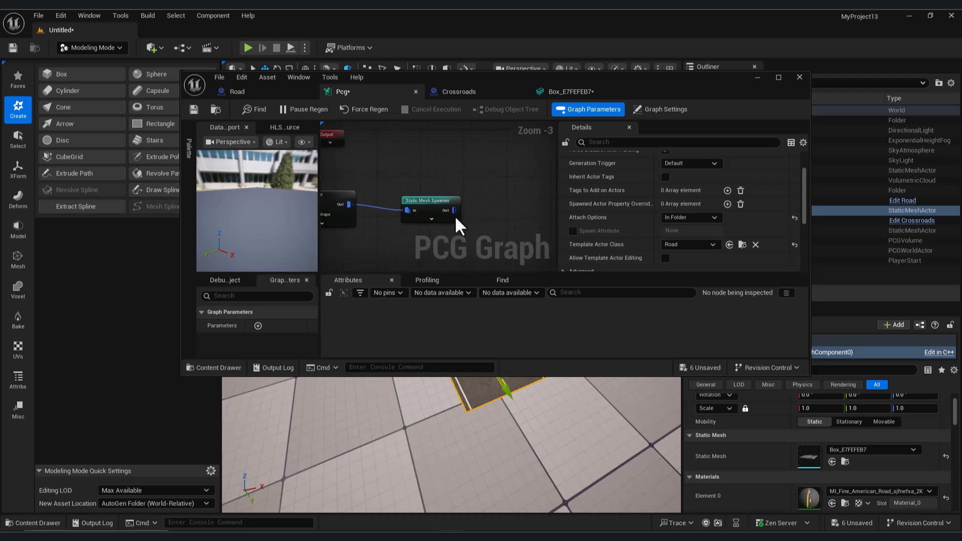
{"action": "left_click", "coordinate": [435, 205]}
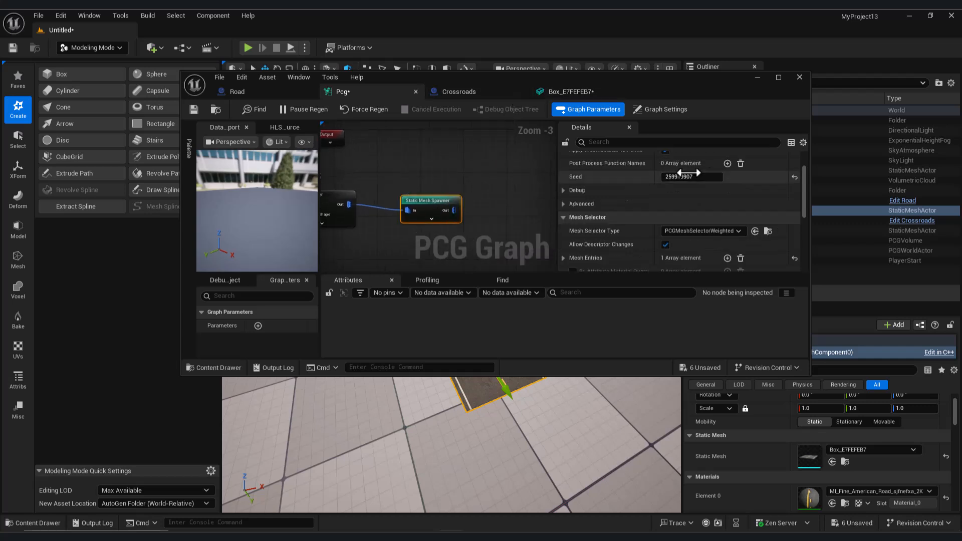
{"action": "scroll", "coordinate": [727, 201], "scroll_direction": "down", "scroll_amount": 3}
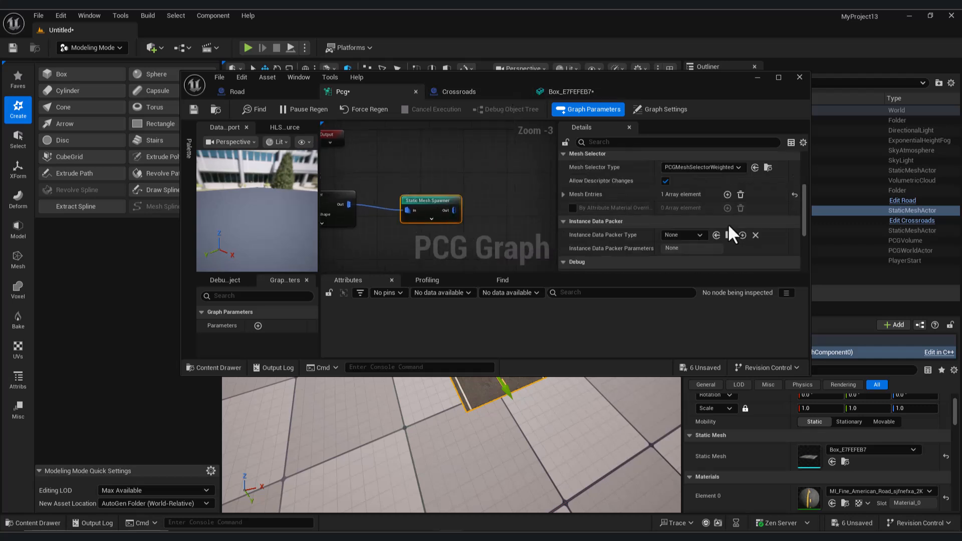
{"action": "left_click", "coordinate": [564, 195]}
{"action": "left_click", "coordinate": [572, 208]}
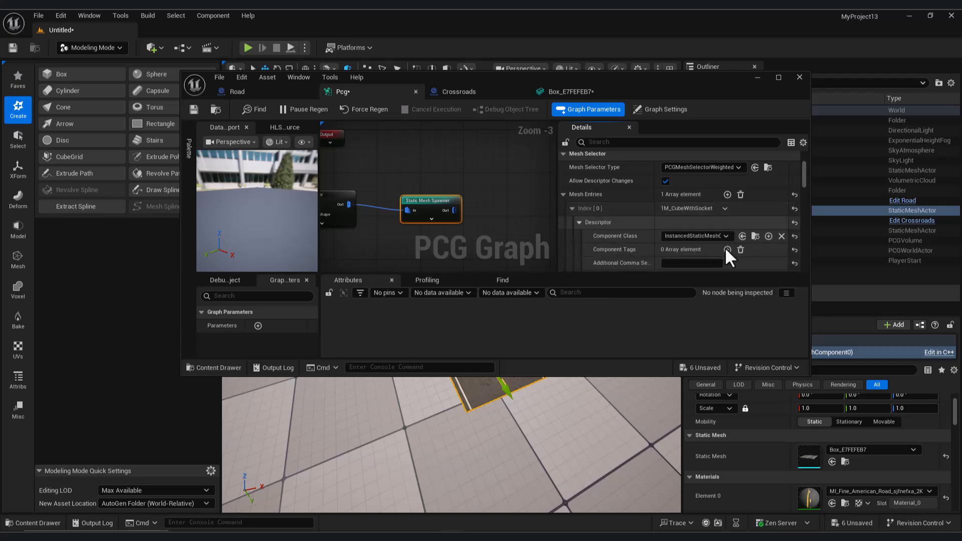
{"action": "scroll", "coordinate": [724, 242], "scroll_direction": "down", "scroll_amount": 2}
{"action": "left_click", "coordinate": [696, 240]}
- Move the Pcg graph window off the level view to check the road pieces, and minimize it
{"action": "left_click_drag", "start_coordinate": [674, 89], "coordinate": [636, 178]}
{"action": "left_click_drag", "start_coordinate": [633, 250], "coordinate": [609, 342]}
{"action": "right_click_drag", "start_coordinate": [567, 261], "coordinate": [572, 321]}
{"action": "key", "text": "w"}
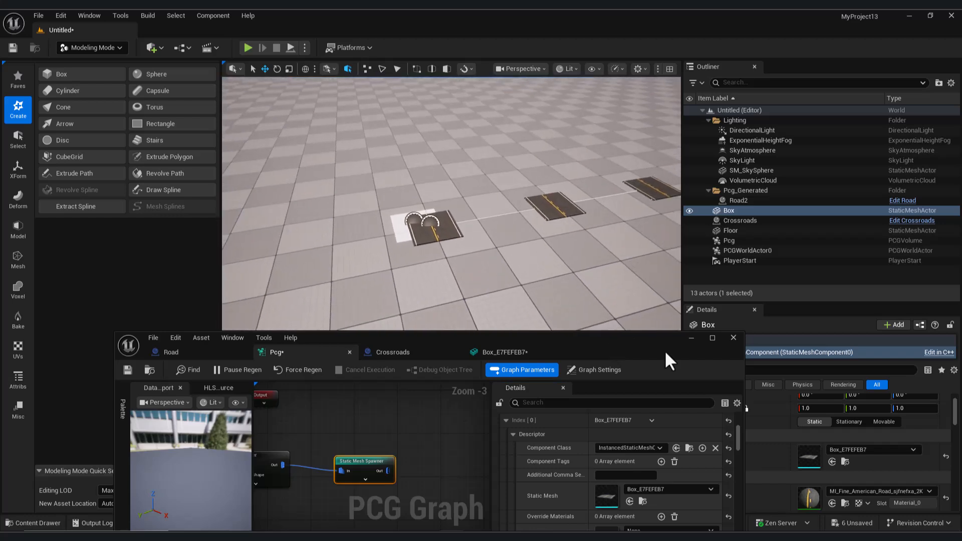
{"action": "left_click", "coordinate": [691, 338]}
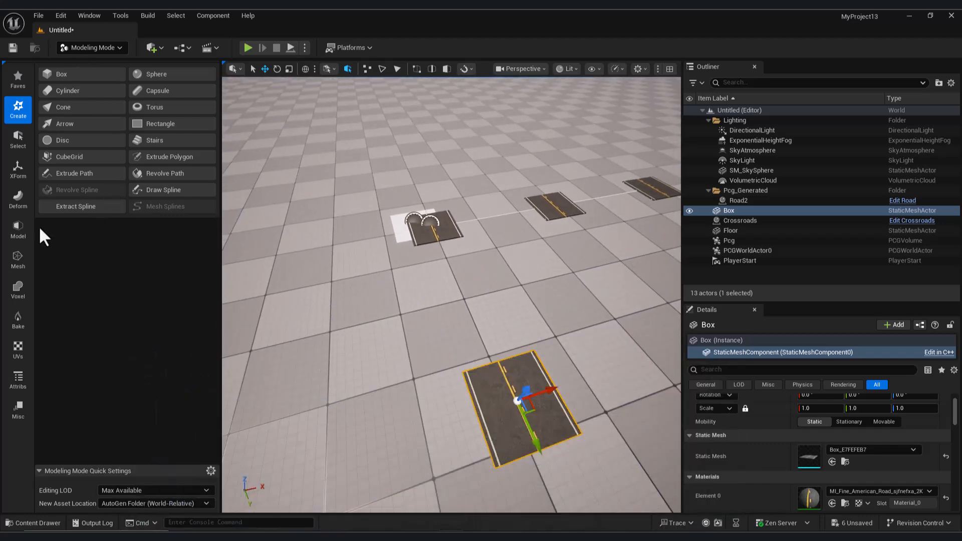
- Rotate the selected Box's UV island a quarter turn with UV Transform and accept the result
{"action": "left_click", "coordinate": [18, 351]}
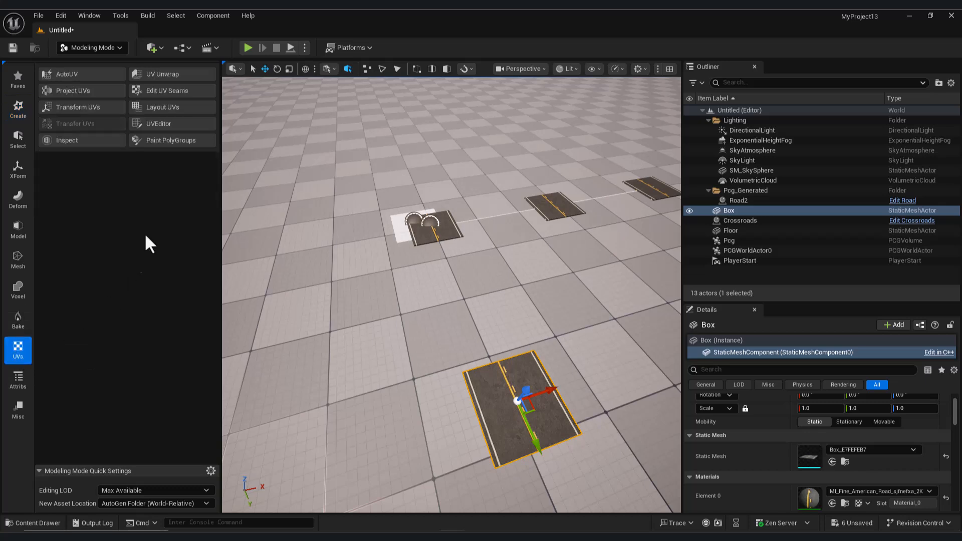
{"action": "left_click", "coordinate": [92, 106]}
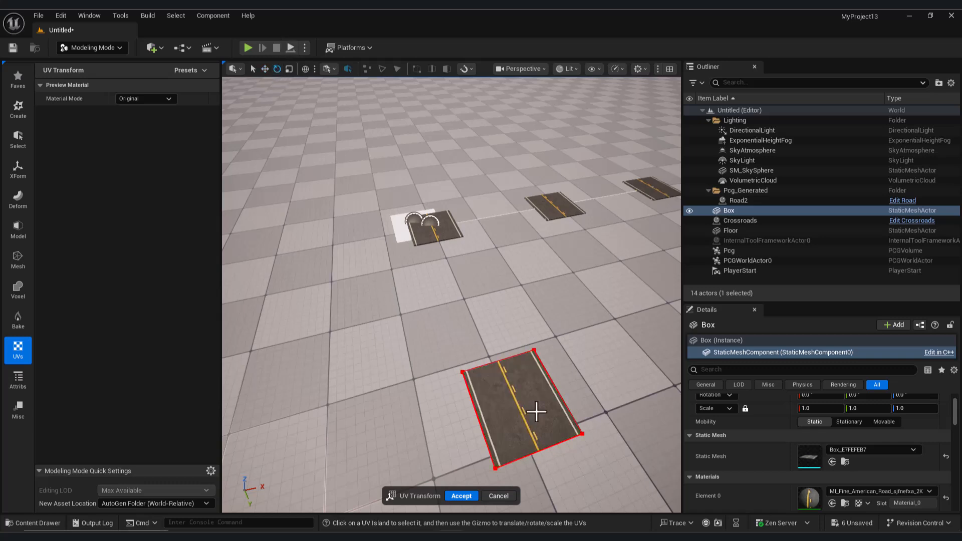
{"action": "left_click", "coordinate": [496, 467]}
{"action": "left_click_drag", "start_coordinate": [501, 465], "coordinate": [477, 485]}
{"action": "left_click", "coordinate": [462, 496]}
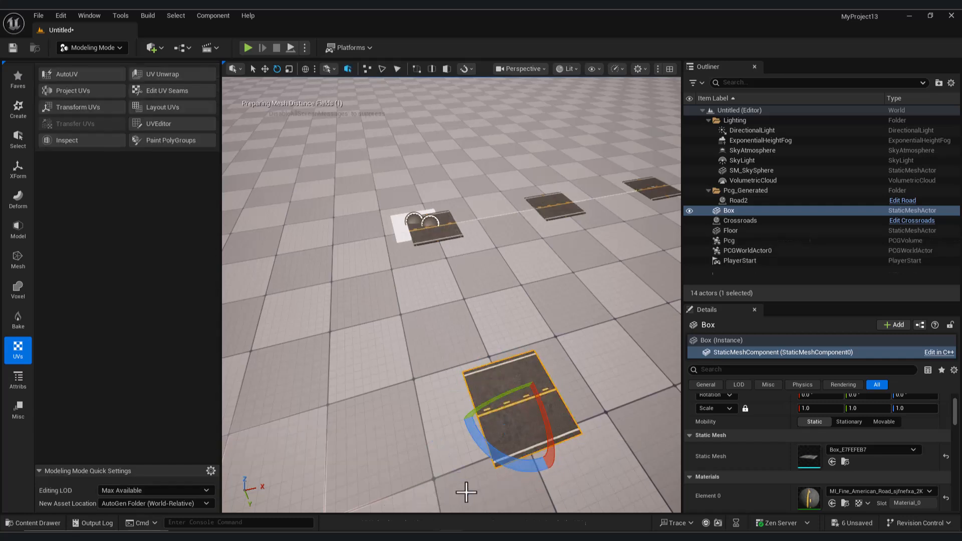
- Switch to Selection Mode and delete the Box actor from the level
{"action": "right_click_drag", "start_coordinate": [383, 297], "coordinate": [436, 347]}
{"action": "left_click", "coordinate": [98, 47]}
{"action": "left_click", "coordinate": [104, 63]}
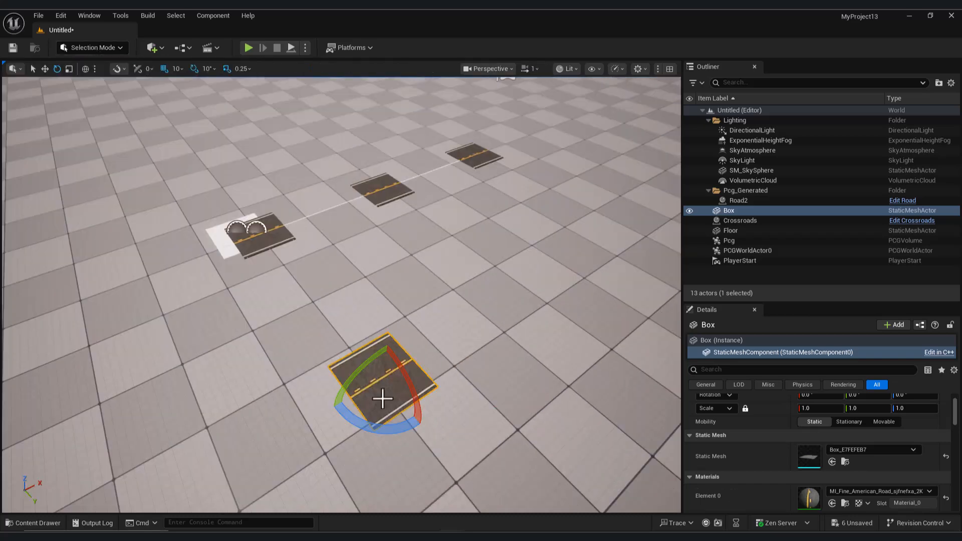
{"action": "left_click", "coordinate": [448, 359]}
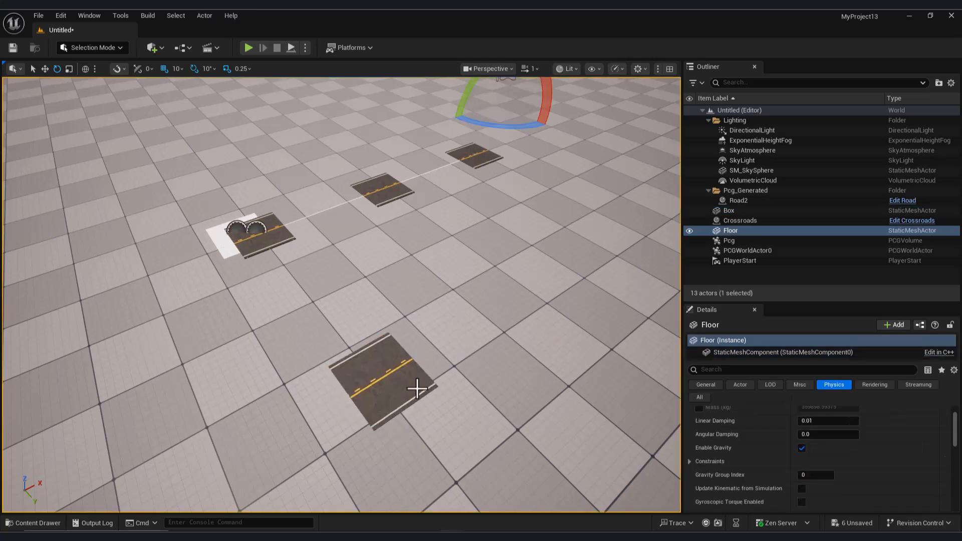
{"action": "left_click", "coordinate": [419, 389]}
{"action": "key", "text": "Delete"}
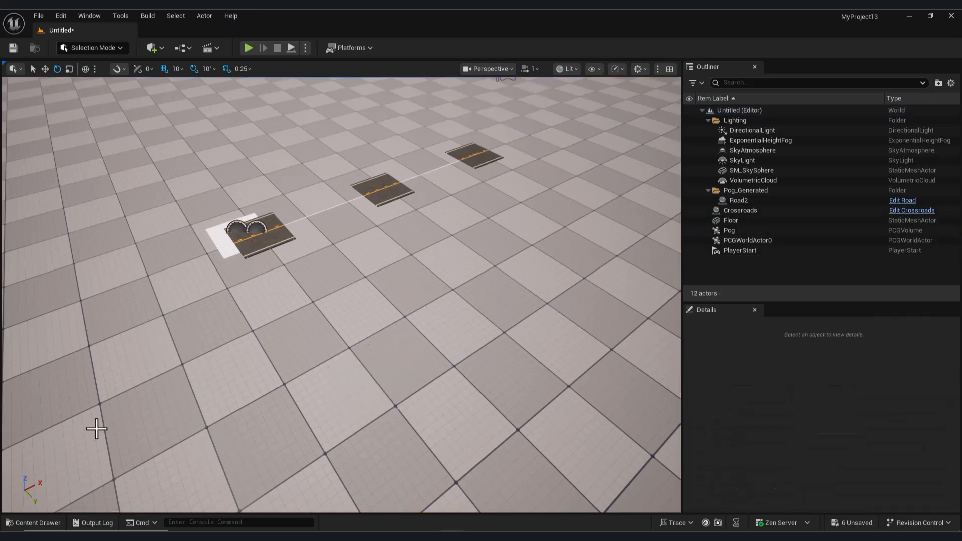
- Set the Spline Sampler's mode to Distance in the Pcg graph and minimize the graph window to view the road
{"action": "left_click", "coordinate": [40, 523]}
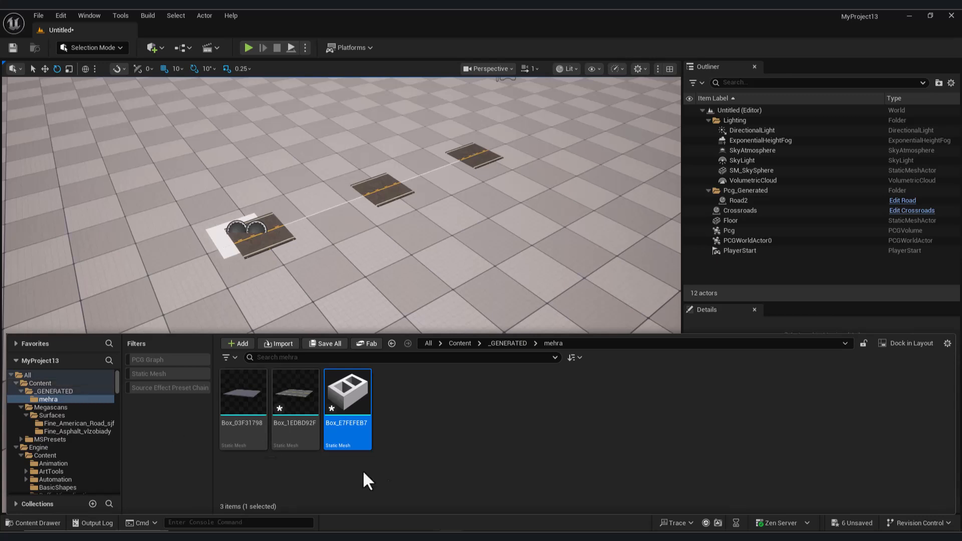
{"action": "left_click", "coordinate": [484, 491]}
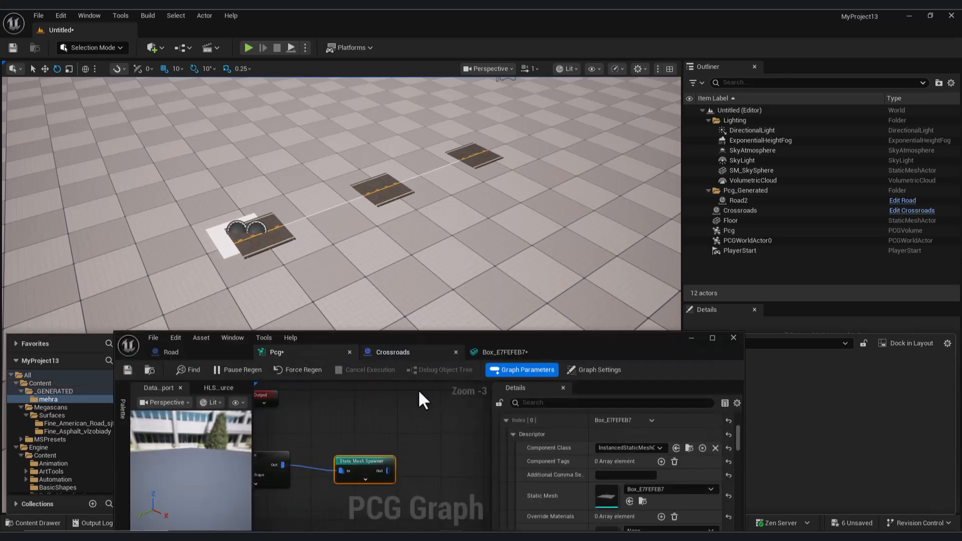
{"action": "right_click_drag", "start_coordinate": [350, 441], "coordinate": [441, 435]}
{"action": "left_click", "coordinate": [345, 455]}
{"action": "left_click_drag", "start_coordinate": [562, 339], "coordinate": [596, 261]}
{"action": "scroll", "coordinate": [707, 408], "scroll_direction": "up", "scroll_amount": 3}
{"action": "scroll", "coordinate": [719, 399], "scroll_direction": "up", "scroll_amount": 4}
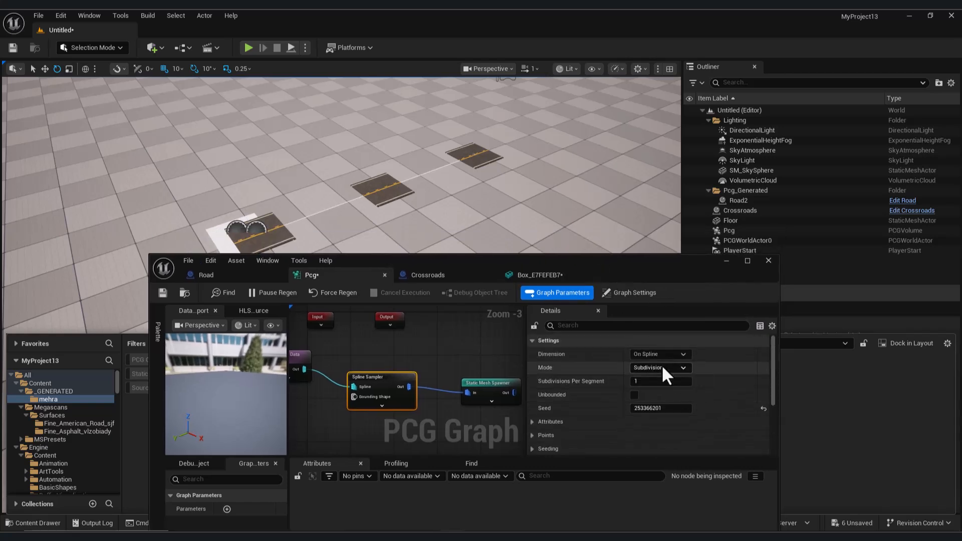
{"action": "left_click", "coordinate": [662, 365]}
{"action": "left_click", "coordinate": [663, 387]}
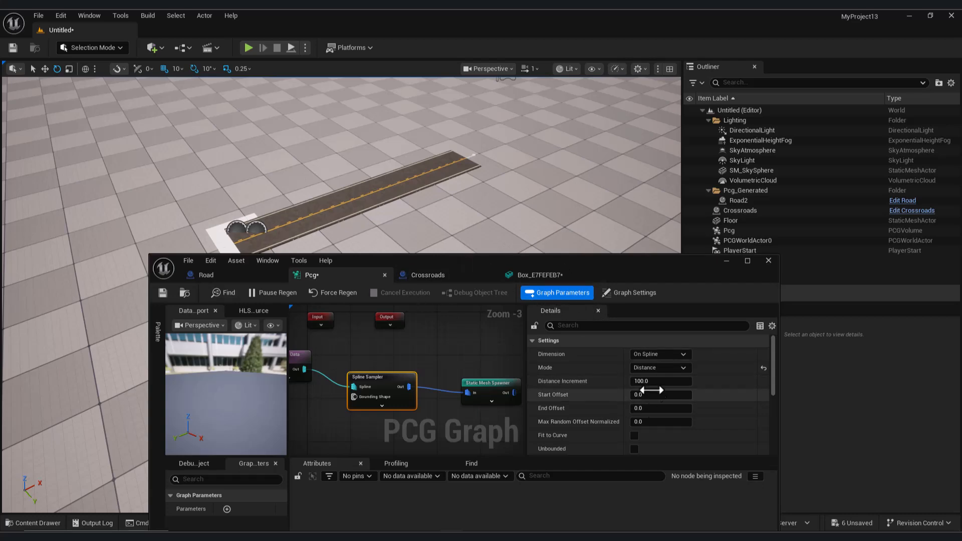
{"action": "left_click", "coordinate": [726, 261]}
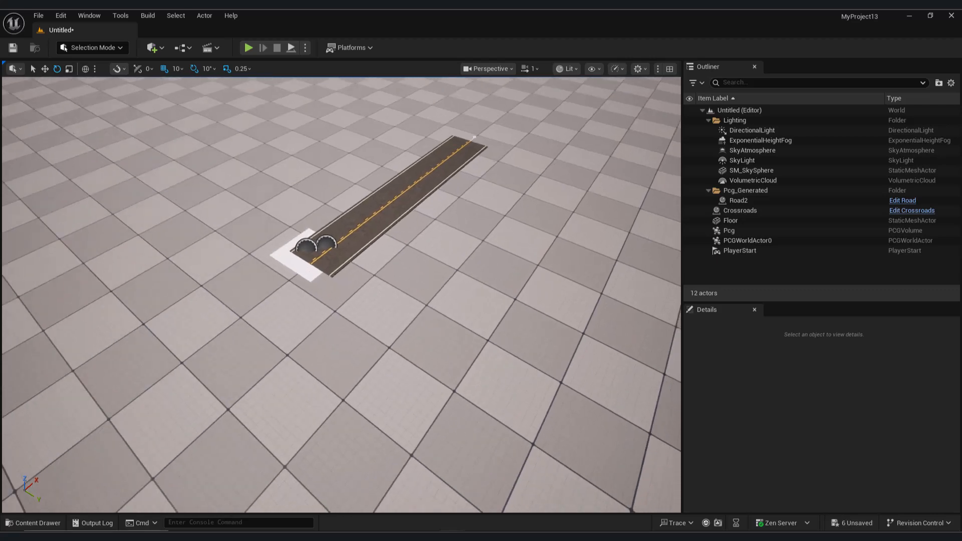
{"action": "right_click_drag", "start_coordinate": [449, 301], "coordinate": [450, 302]}
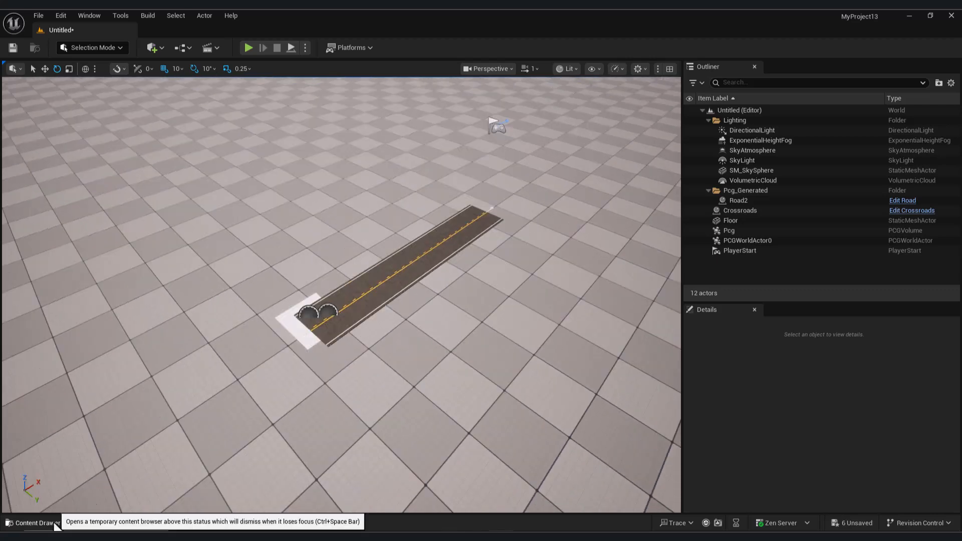
- Open the Road blueprint from the Content folder and maximize its editor window
{"action": "left_click", "coordinate": [33, 523]}
{"action": "left_click", "coordinate": [40, 384]}
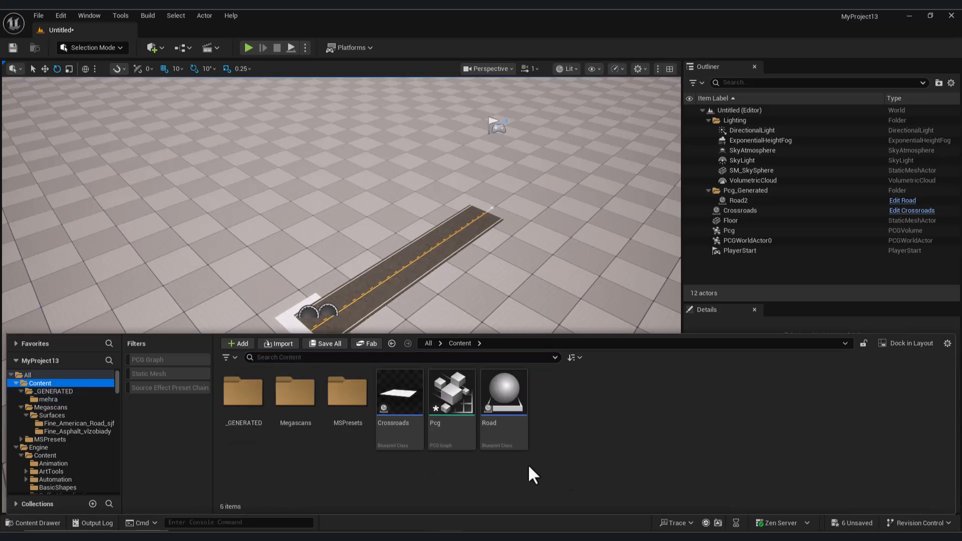
{"action": "double_click", "coordinate": [504, 398]}
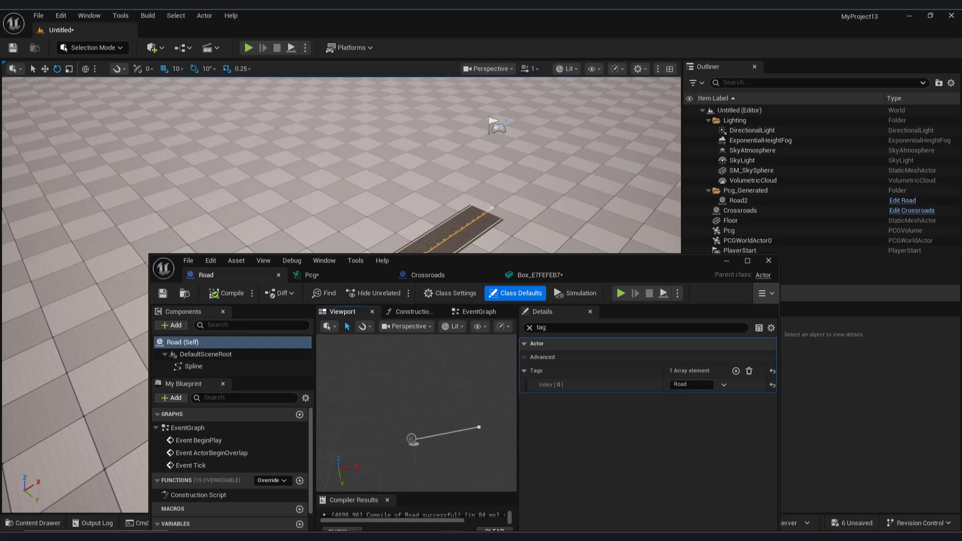
{"action": "left_click", "coordinate": [747, 260]}
{"action": "right_click_drag", "start_coordinate": [461, 246], "coordinate": [460, 271]}
{"action": "key", "text": "w"}
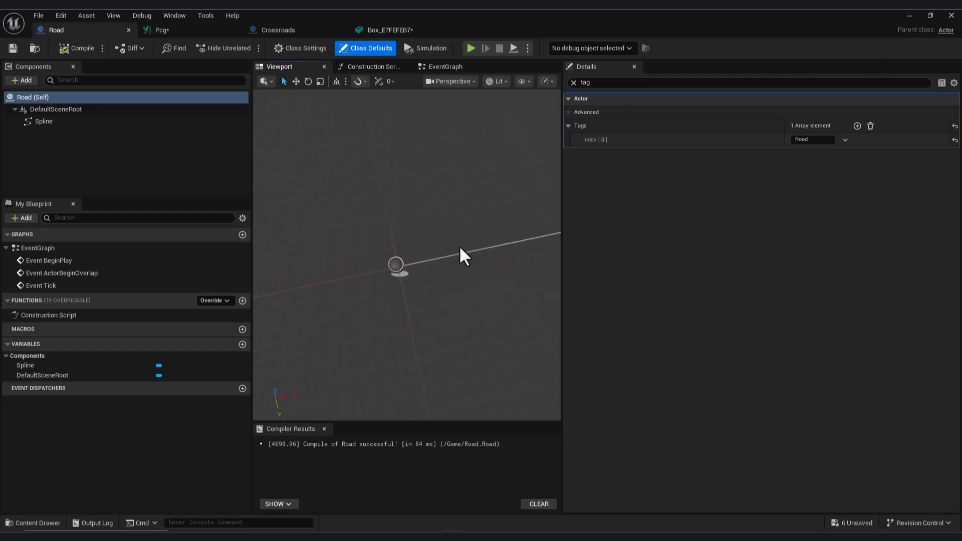
- Set the Road blueprint's Spline component location to 100 on X
{"action": "left_click", "coordinate": [62, 122]}
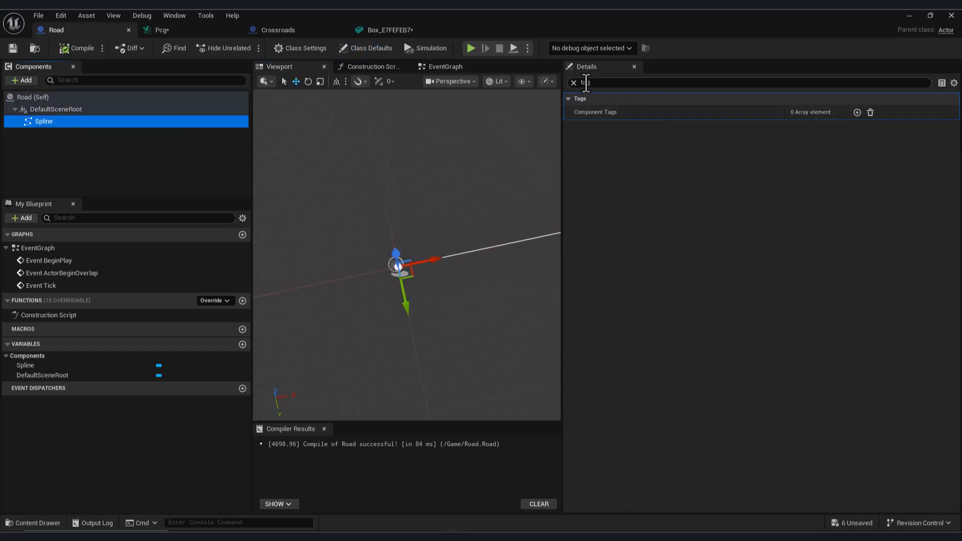
{"action": "left_click", "coordinate": [574, 82]}
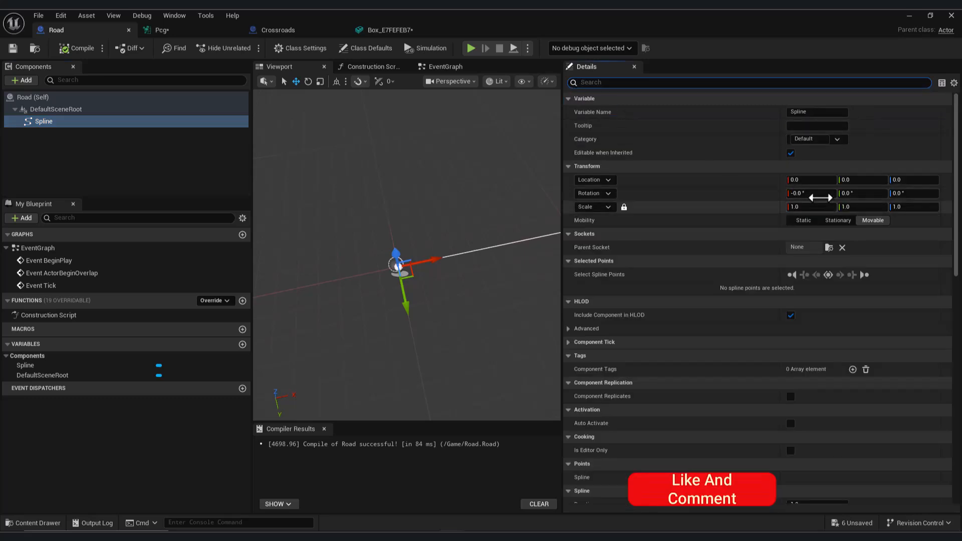
{"action": "left_click_drag", "start_coordinate": [809, 180], "coordinate": [822, 181]}
{"action": "left_click_drag", "start_coordinate": [810, 182], "coordinate": [820, 182]}
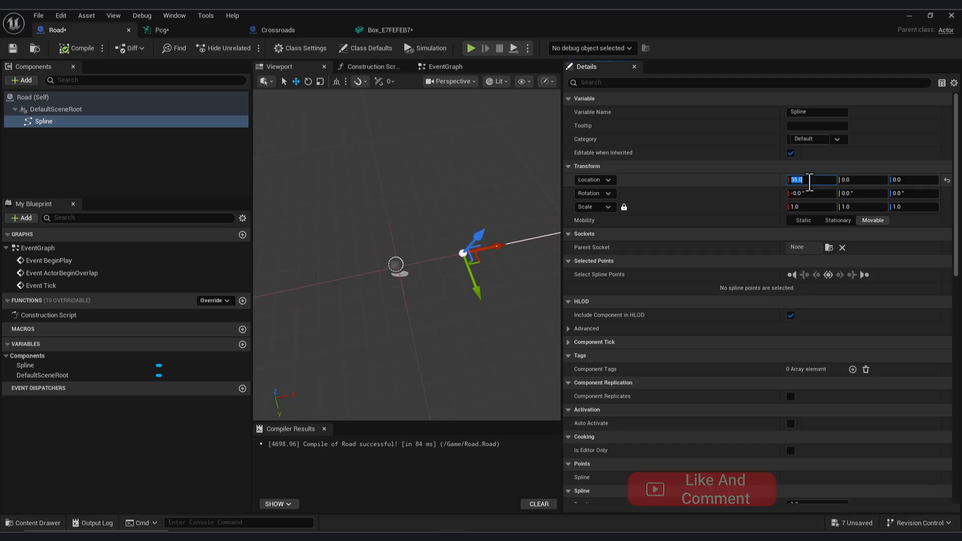
{"action": "right_click_drag", "start_coordinate": [309, 292], "coordinate": [366, 296]}
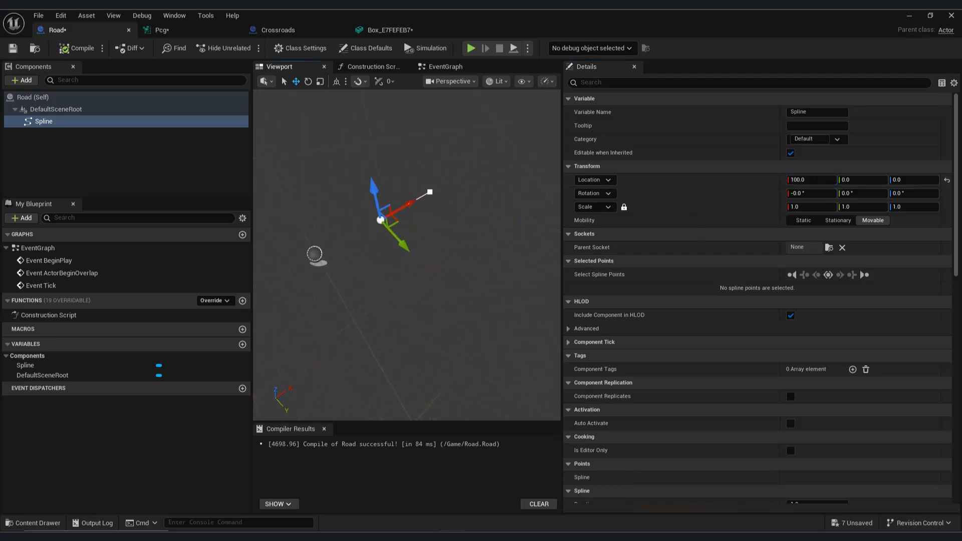
- Duplicate the Spline component and place the copy at X -100, turned -180° in yaw
{"action": "left_click", "coordinate": [67, 121]}
{"action": "key", "text": "ctrl+d"}
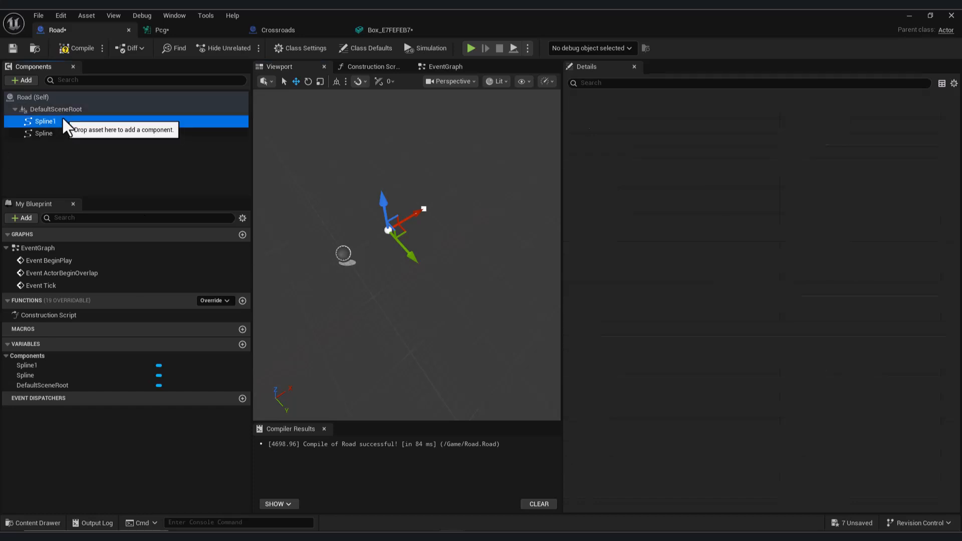
{"action": "left_click", "coordinate": [81, 121]}
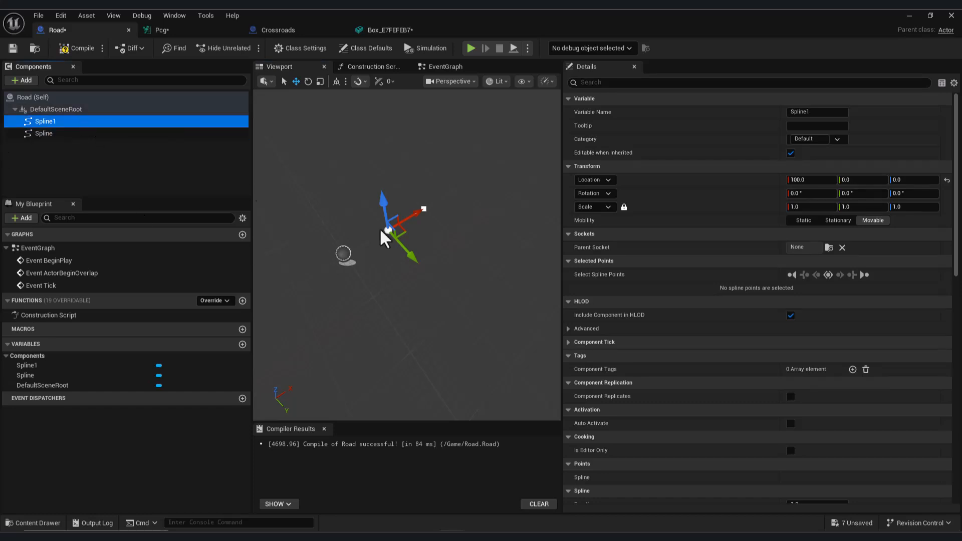
{"action": "left_click_drag", "start_coordinate": [413, 220], "coordinate": [339, 230]}
{"action": "key", "text": "e"}
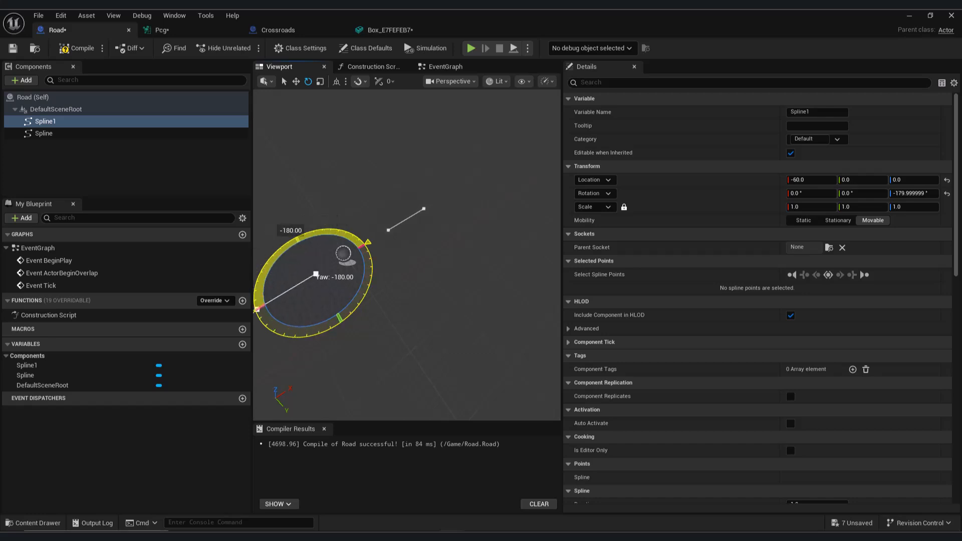
{"action": "left_click_drag", "start_coordinate": [371, 316], "coordinate": [373, 318]}
{"action": "left_click", "coordinate": [820, 179]}
{"action": "type", "text": "-10"}
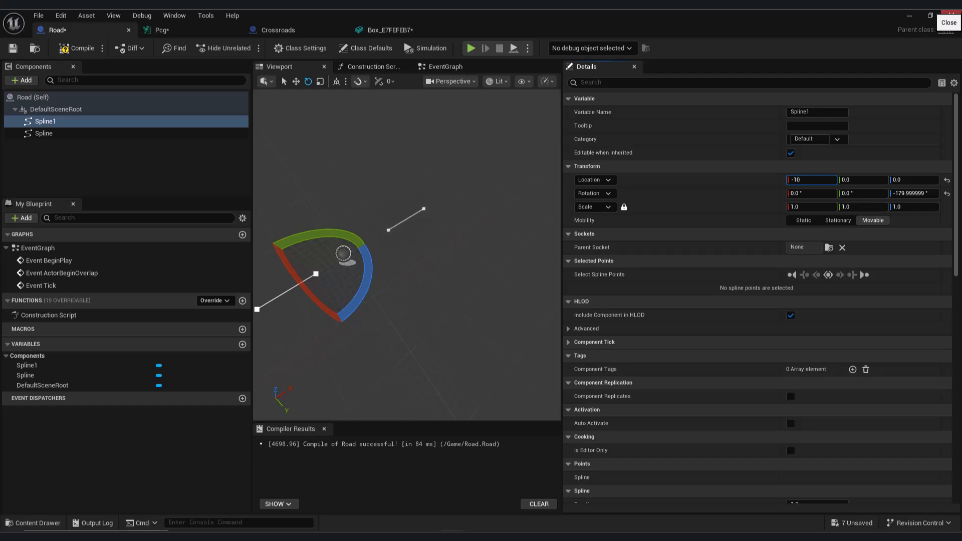
{"action": "type", "text": "0"}
{"action": "key", "text": "Return"}
- Duplicate the Spline1 component and turn the copy to a yaw of about -270°, perpendicular to the other two splines
{"action": "left_click", "coordinate": [62, 120]}
{"action": "key", "text": "ctrl+d"}
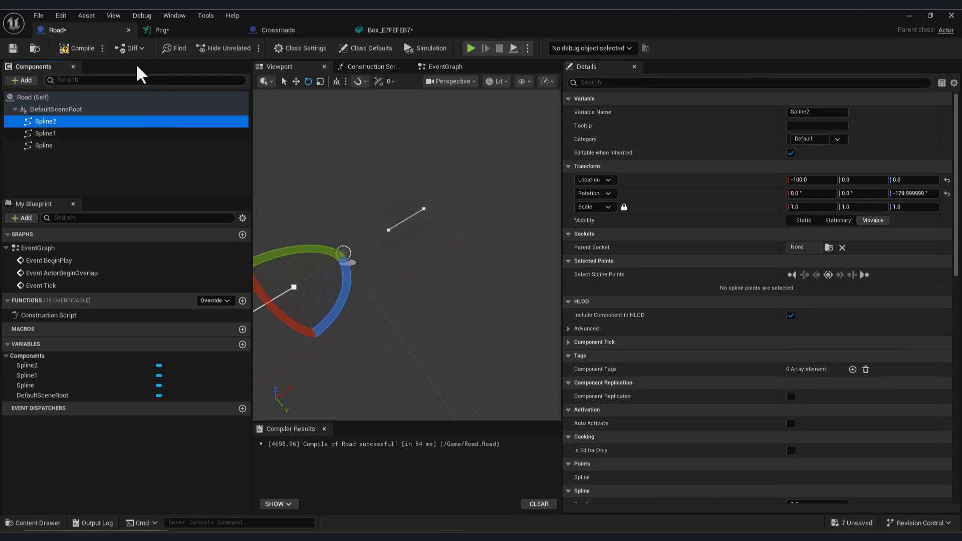
{"action": "left_click", "coordinate": [53, 119]}
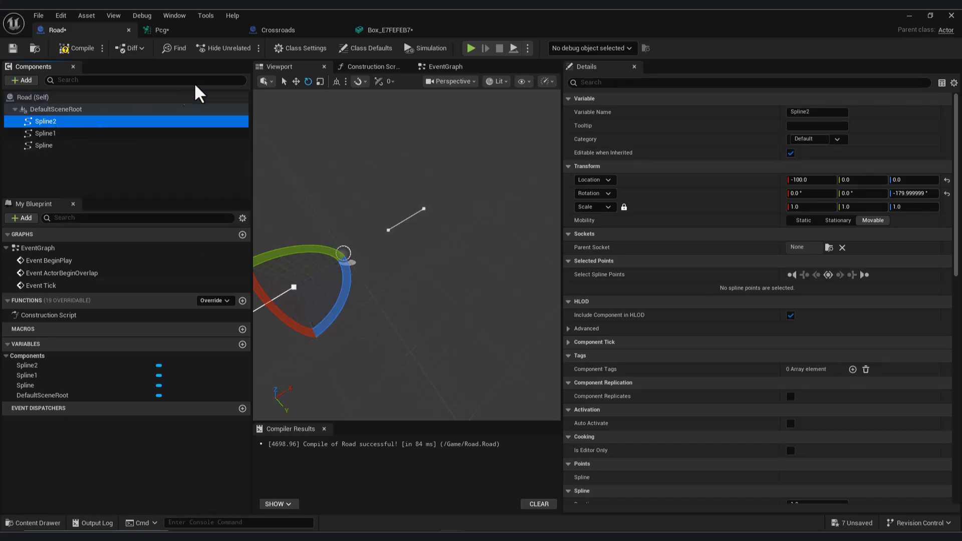
{"action": "left_click", "coordinate": [52, 134]}
{"action": "left_click", "coordinate": [52, 122]}
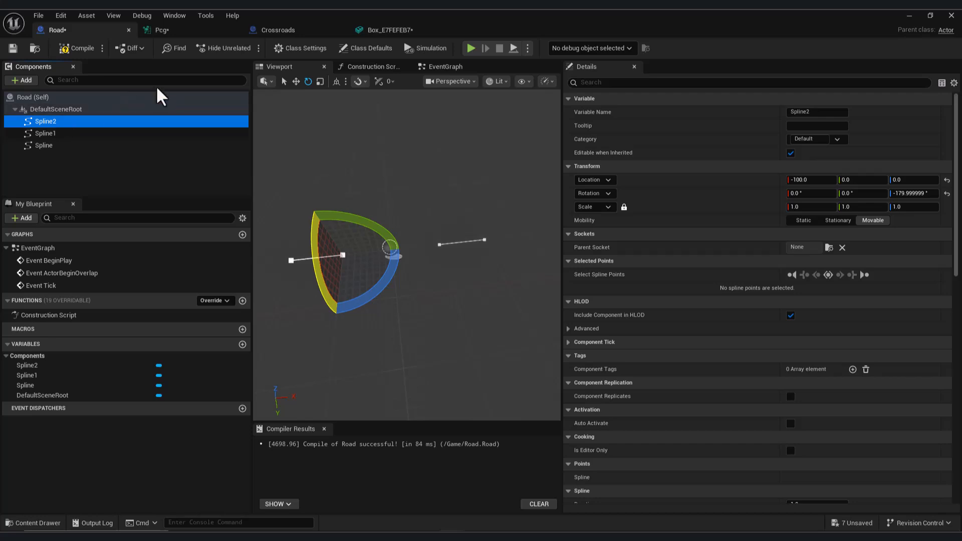
{"action": "left_click", "coordinate": [296, 81]}
{"action": "left_click_drag", "start_coordinate": [321, 259], "coordinate": [335, 259]}
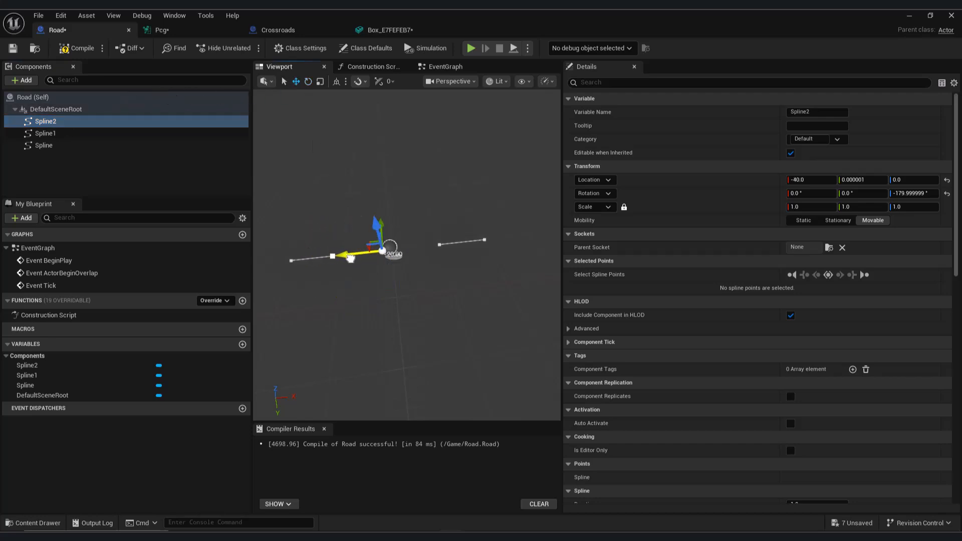
{"action": "key", "text": "e"}
{"action": "left_click_drag", "start_coordinate": [397, 279], "coordinate": [825, 312]}
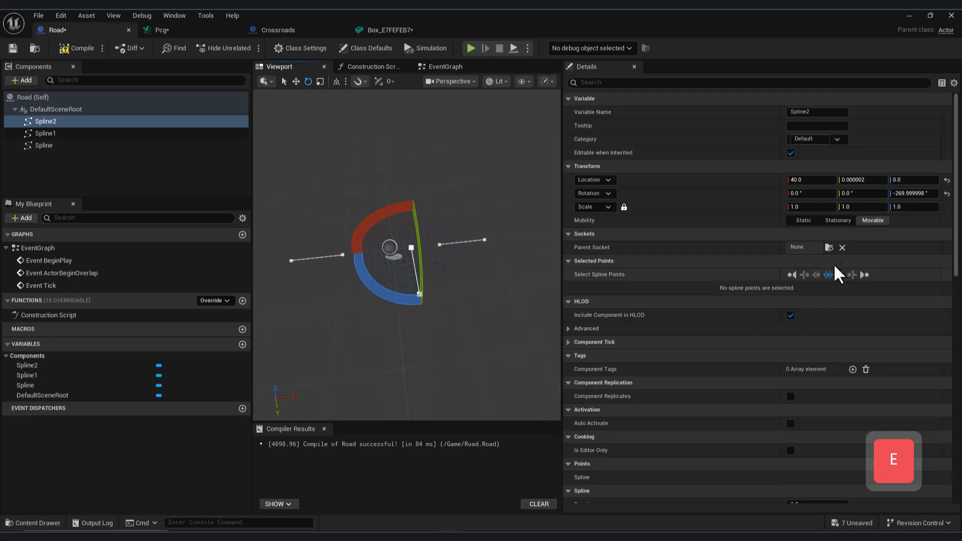
- Set the Spline2 component's location to 0 on X and 100 on Y
{"action": "left_click", "coordinate": [816, 180]}
{"action": "type", "text": "0"}
{"action": "key", "text": "Return"}
{"action": "left_click", "coordinate": [862, 180]}
{"action": "type", "text": "42"}
{"action": "key", "text": "Return"}
{"action": "type", "text": "100"}
{"action": "key", "text": "Return"}
{"action": "key", "text": "a"}
{"action": "right_click_drag", "start_coordinate": [471, 210], "coordinate": [537, 213]}
{"action": "key", "text": "d"}
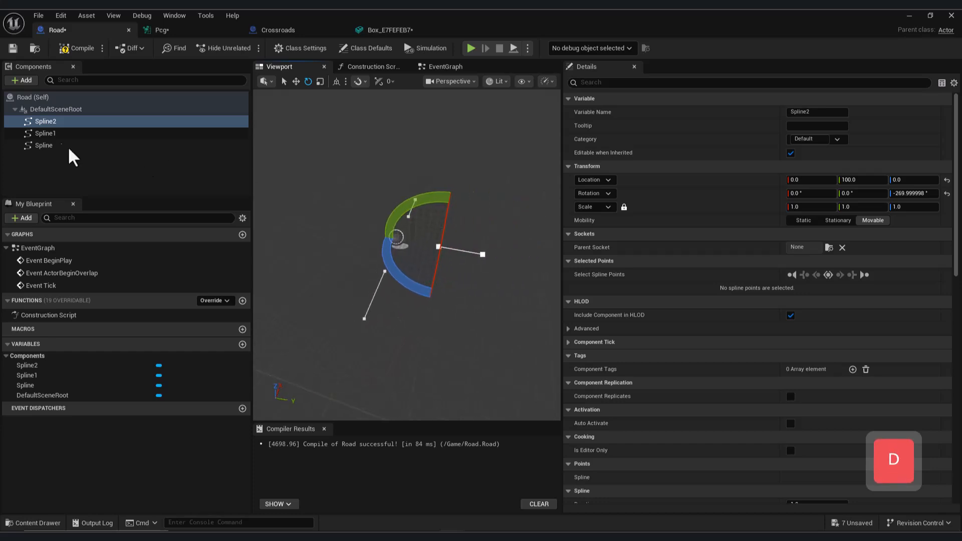
- Duplicate the Spline2 component, turn the copy to a yaw of about -450° and move it to about -200 on Y
{"action": "left_click", "coordinate": [56, 121]}
{"action": "key", "text": "ctrl+w"}
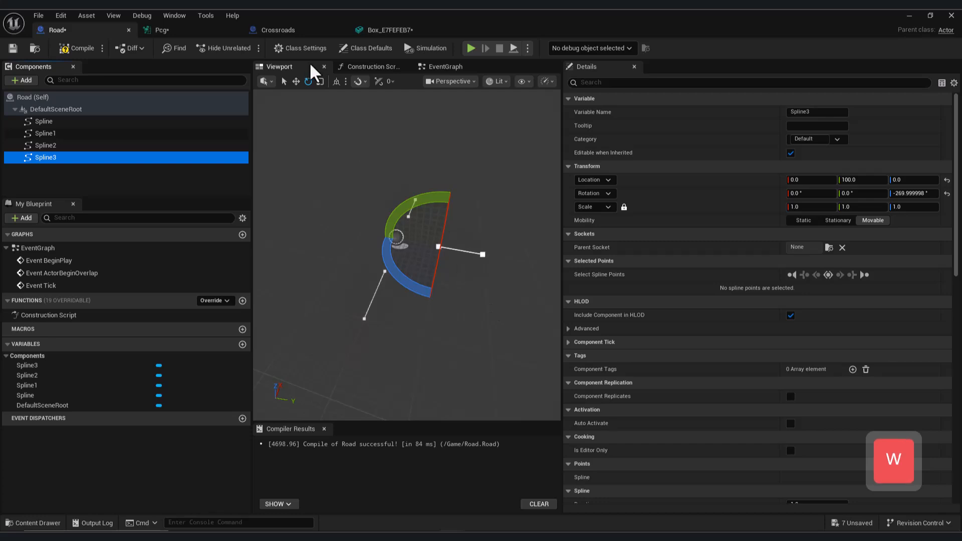
{"action": "left_click", "coordinate": [297, 81]}
{"action": "right_click_drag", "start_coordinate": [407, 255], "coordinate": [380, 254]}
{"action": "left_click_drag", "start_coordinate": [499, 266], "coordinate": [413, 236]}
{"action": "key", "text": "e"}
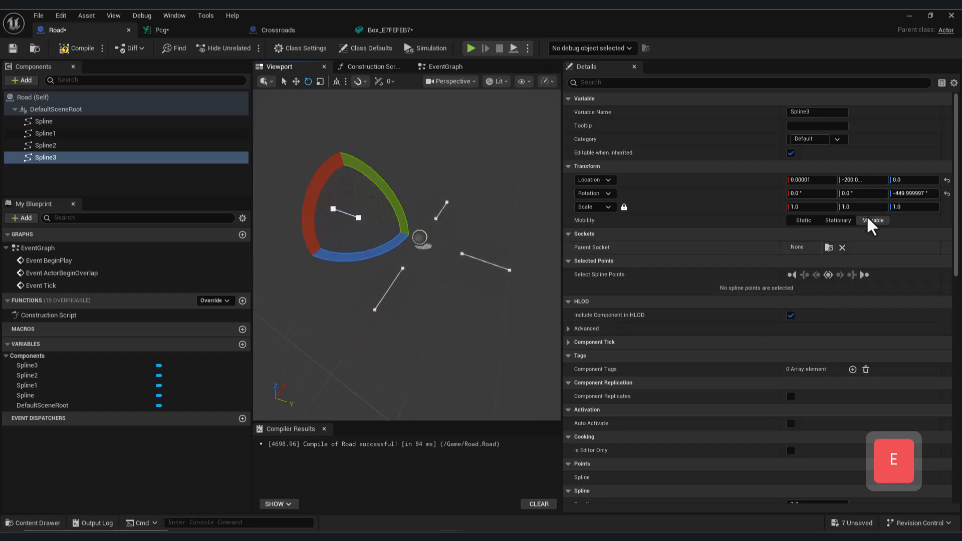
- Set the Spline3 component's location to -200 on Y
{"action": "left_click", "coordinate": [862, 180]}
{"action": "left_click_drag", "start_coordinate": [862, 180], "coordinate": [865, 181]}
{"action": "type", "text": "-200"}
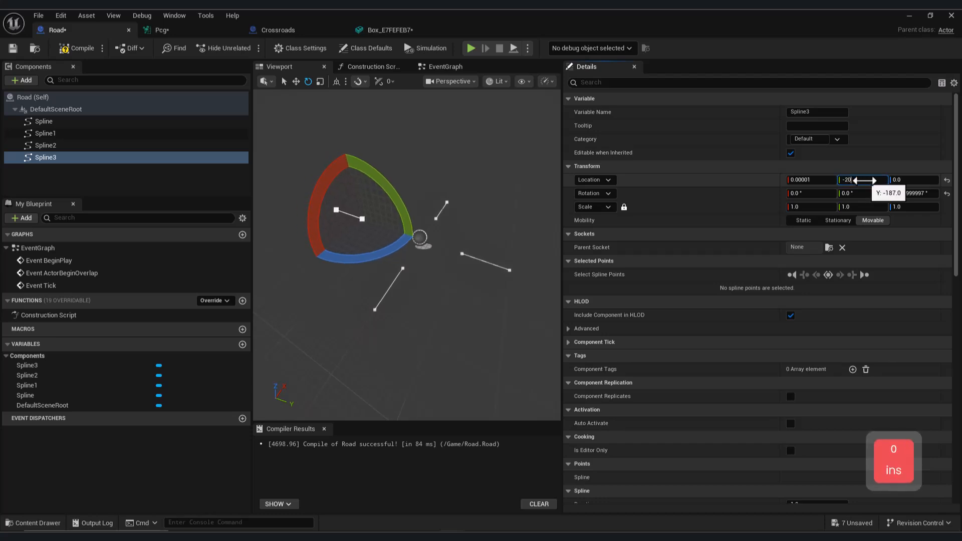
{"action": "key", "text": "Return"}
{"action": "right_click_drag", "start_coordinate": [429, 298], "coordinate": [426, 297]}
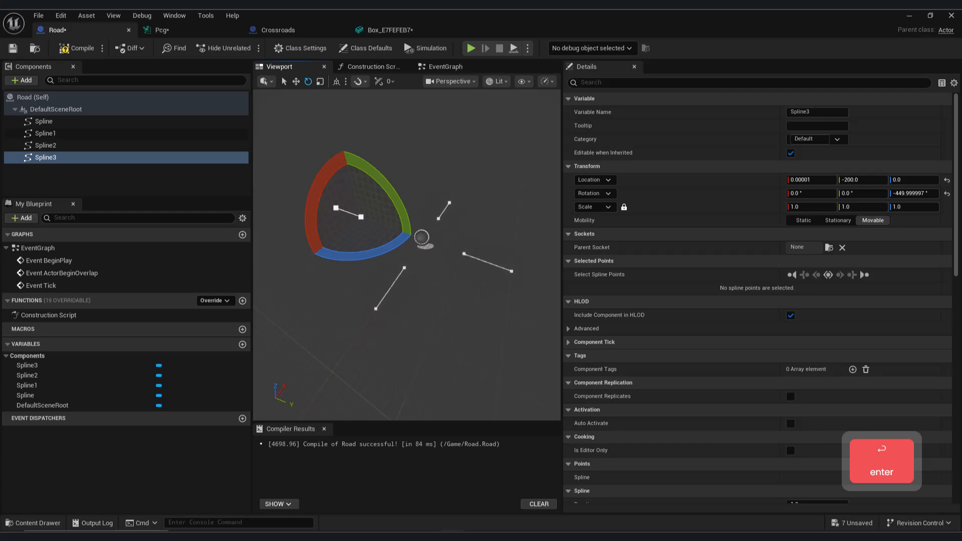
- Examine the Spline2 component's transform and the arrangement of the four splines around the Road blueprint's origin
{"action": "left_click", "coordinate": [475, 259]}
{"action": "key", "text": "a"}
{"action": "right_click_drag", "start_coordinate": [492, 296], "coordinate": [547, 294]}
{"action": "key", "text": "d"}
{"action": "key", "text": "e"}
{"action": "key", "text": "w"}
{"action": "key", "text": "e"}
{"action": "key", "text": "w"}
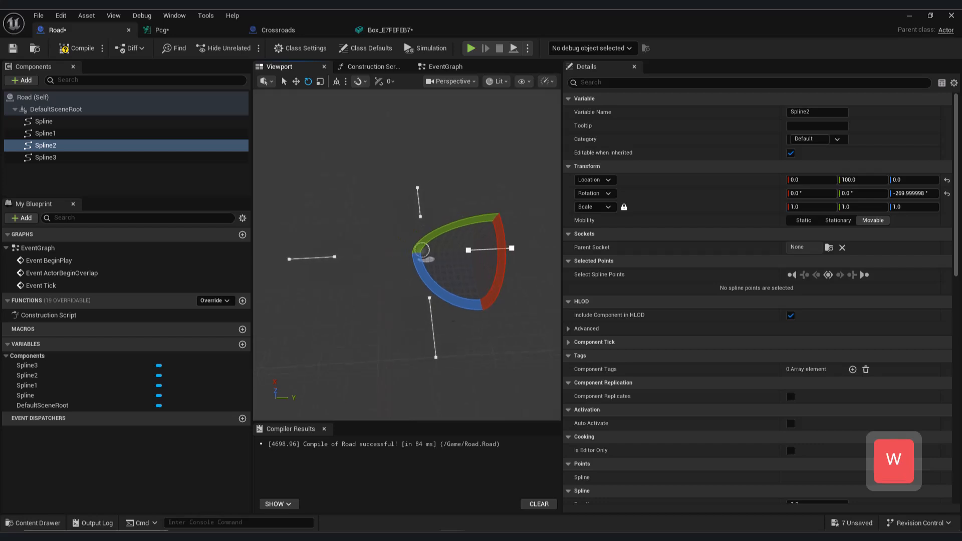
- Set the Spline3 component's location to -100 on Y and compile the Road blueprint
{"action": "left_click", "coordinate": [312, 257]}
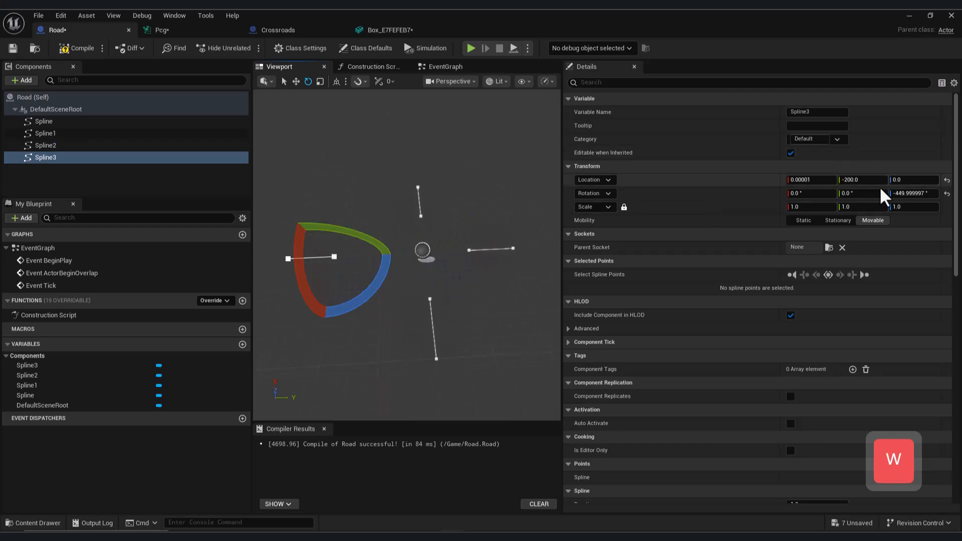
{"action": "left_click", "coordinate": [862, 184]}
{"action": "type", "text": "-10"}
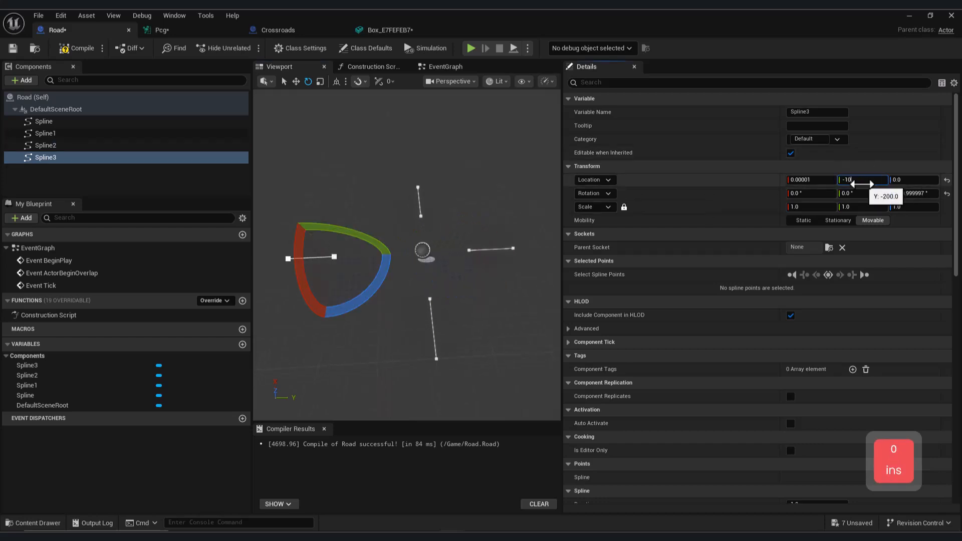
{"action": "type", "text": "0"}
{"action": "key", "text": "Return"}
{"action": "key", "text": "d"}
{"action": "right_click_drag", "start_coordinate": [363, 296], "coordinate": [291, 296]}
{"action": "key", "text": "a"}
{"action": "left_click", "coordinate": [81, 50]}
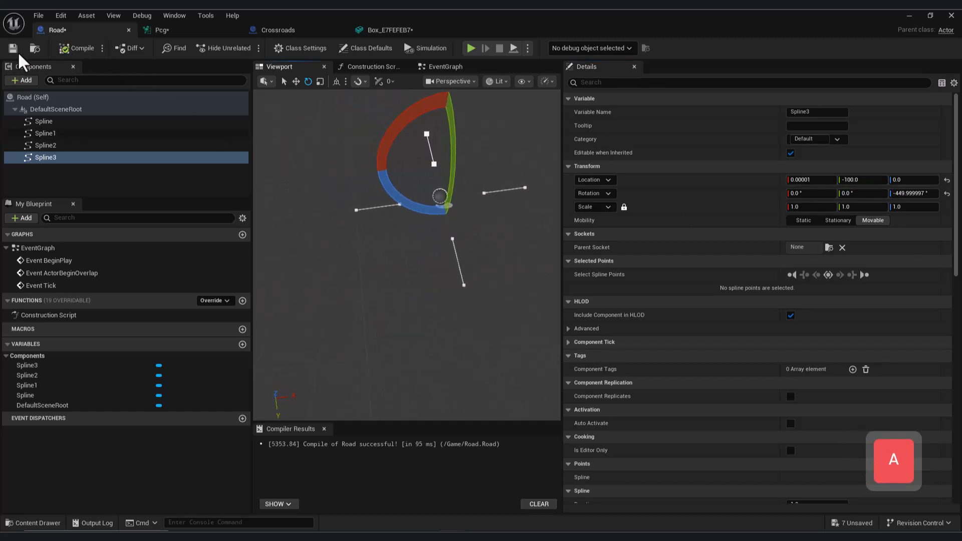
- In the level, move the outer end point of Road2's longest arm slightly inward along the X axis
{"action": "left_click", "coordinate": [910, 16]}
{"action": "right_click_drag", "start_coordinate": [420, 346], "coordinate": [351, 351]}
{"action": "key", "text": "d"}
{"action": "key", "text": "a"}
{"action": "mouse_move", "coordinate": [574, 256]}
{"action": "right_mouse_down"}
{"action": "mouse_move", "coordinate": [553, 256]}
{"action": "mouse_move", "coordinate": [573, 256]}
{"action": "right_mouse_up"}
{"action": "key", "text": "s"}
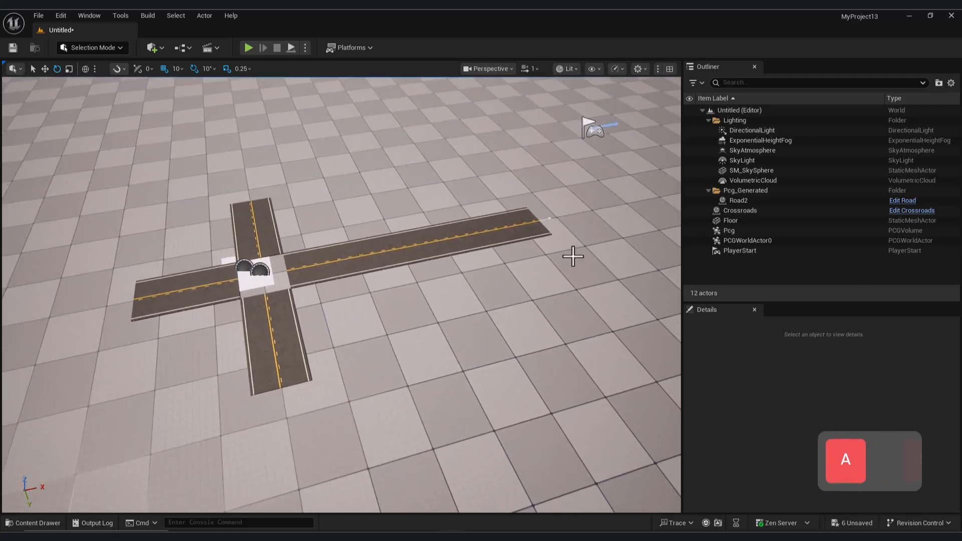
{"action": "left_click", "coordinate": [549, 220]}
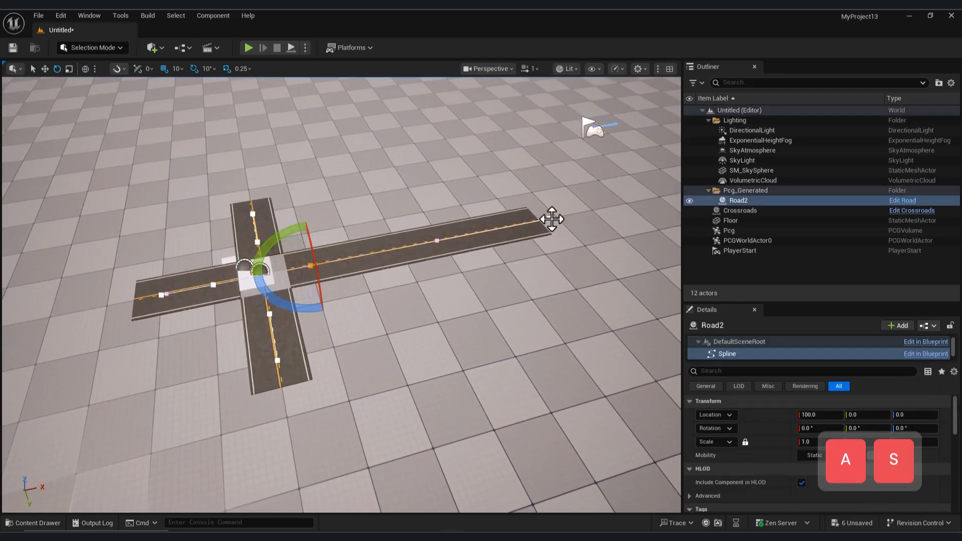
{"action": "left_click", "coordinate": [550, 220]}
{"action": "key", "text": "w"}
{"action": "mouse_move", "coordinate": [577, 224]}
{"action": "left_mouse_down"}
{"action": "mouse_move", "coordinate": [495, 240]}
{"action": "mouse_move", "coordinate": [568, 226]}
{"action": "left_mouse_up"}
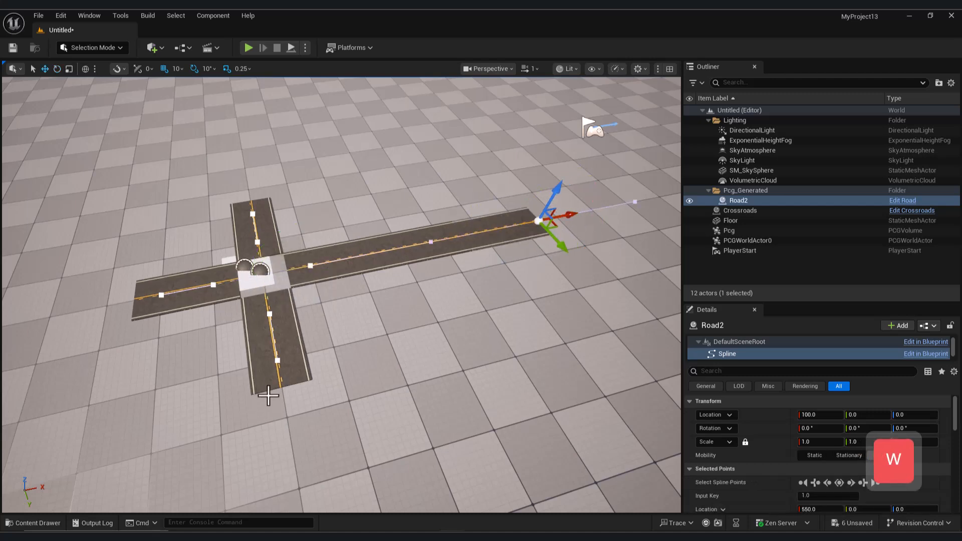
- Move the outer spline point of Road2's nearest arm away from the crossing
{"action": "left_click", "coordinate": [277, 360]}
{"action": "left_click_drag", "start_coordinate": [279, 398], "coordinate": [273, 442]}
{"action": "right_click_drag", "start_coordinate": [444, 480], "coordinate": [382, 473]}
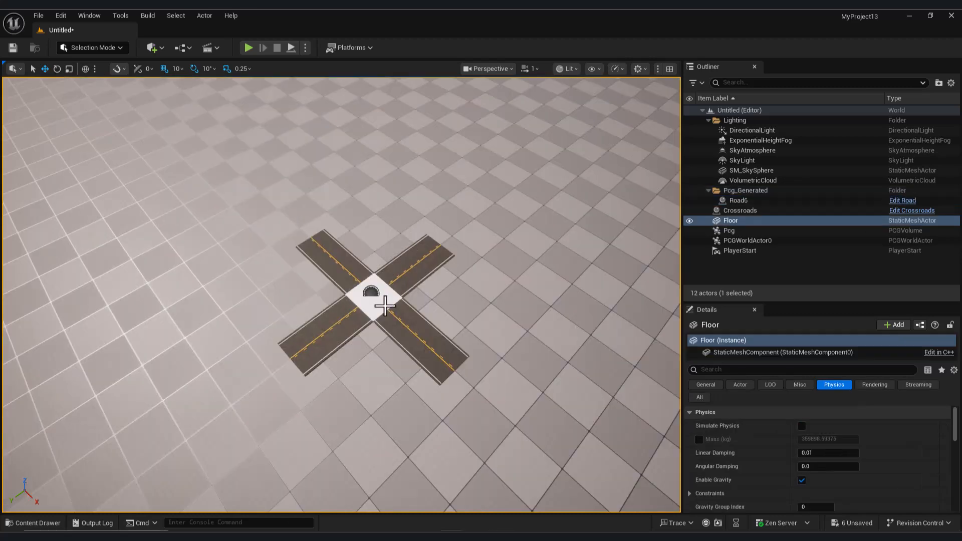
- Examine the crossing's centre in the level, then switch to Blender and inspect the cross-shaped Cube mesh
{"action": "left_click", "coordinate": [385, 306]}
{"action": "left_click_drag", "start_coordinate": [364, 306], "coordinate": [315, 343]}
{"action": "left_click", "coordinate": [248, 117]}
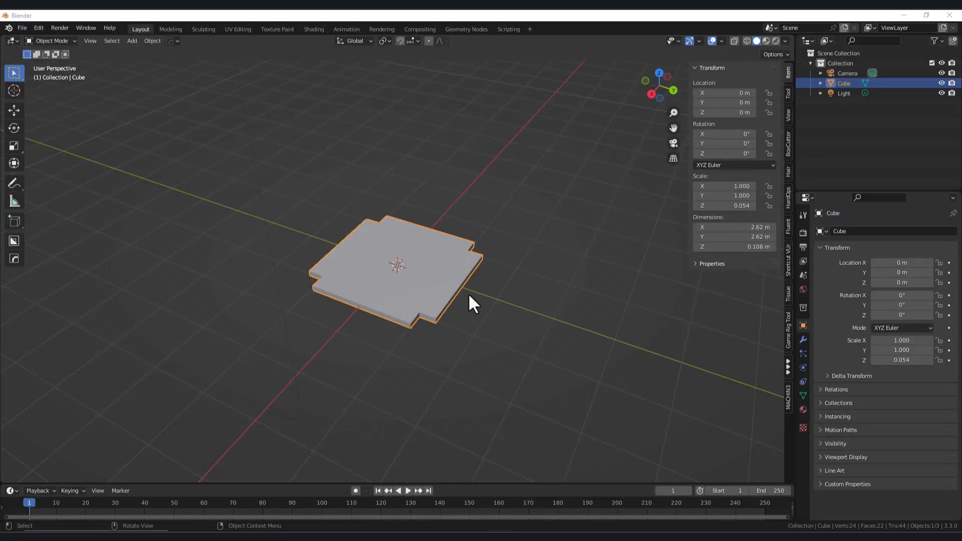
{"action": "middle_click_drag", "start_coordinate": [364, 280], "coordinate": [420, 289]}
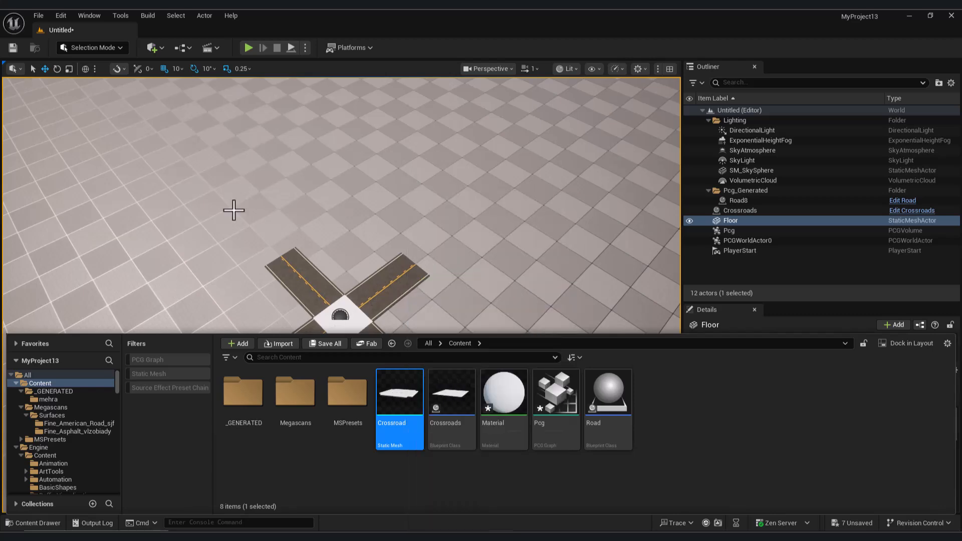
- Place the Crossroad static mesh beside the road crossing and generate its UVs with AutoUV in Modeling Mode
{"action": "left_click_drag", "start_coordinate": [386, 386], "coordinate": [174, 303]}
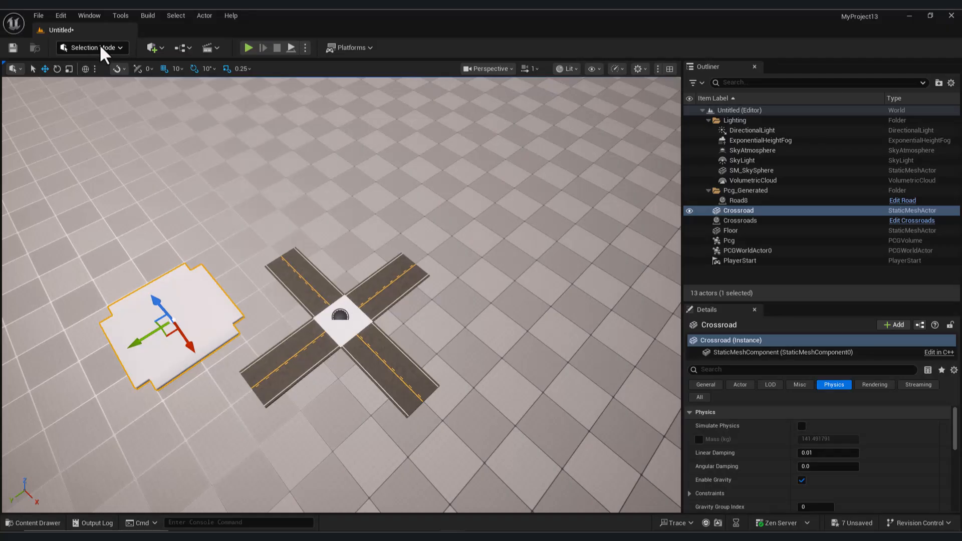
{"action": "left_click", "coordinate": [100, 48]}
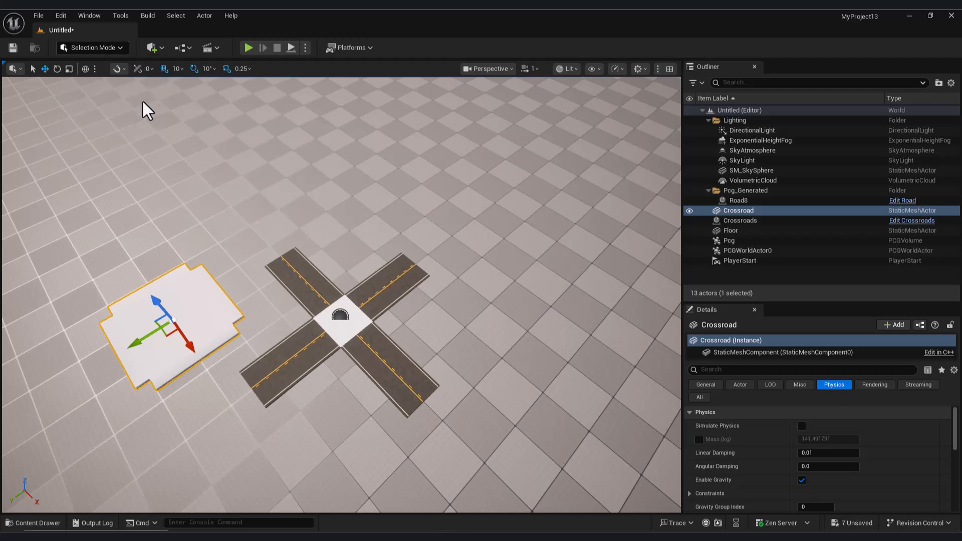
{"action": "left_click", "coordinate": [84, 49]}
{"action": "left_click", "coordinate": [107, 110]}
{"action": "left_click", "coordinate": [19, 355]}
{"action": "left_click", "coordinate": [81, 76]}
{"action": "left_click", "coordinate": [452, 495]}
- Assign the MI_Fine_Asphalt_vlzobiady_2K material instance to the Crossroad static mesh's material slot
{"action": "left_click", "coordinate": [45, 523]}
{"action": "left_click", "coordinate": [73, 432]}
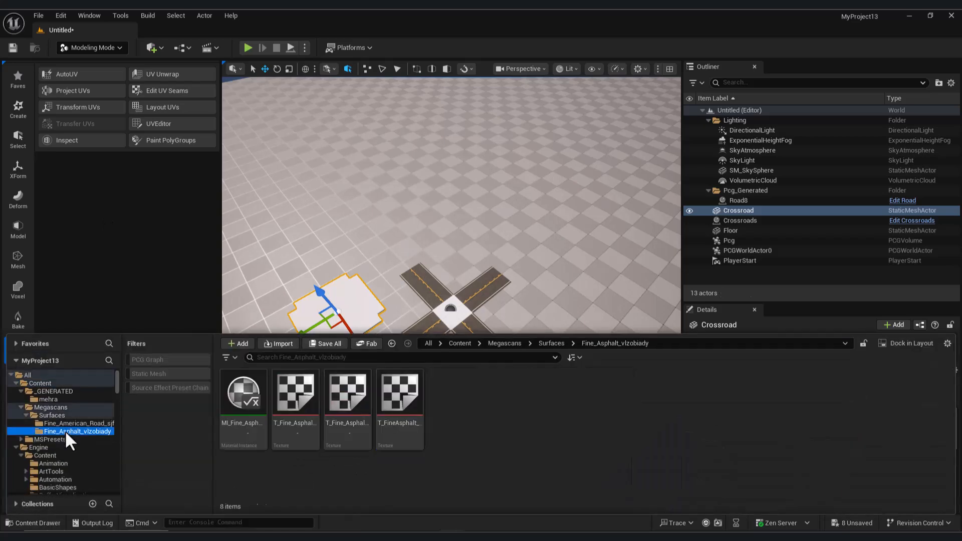
{"action": "left_click", "coordinate": [39, 523]}
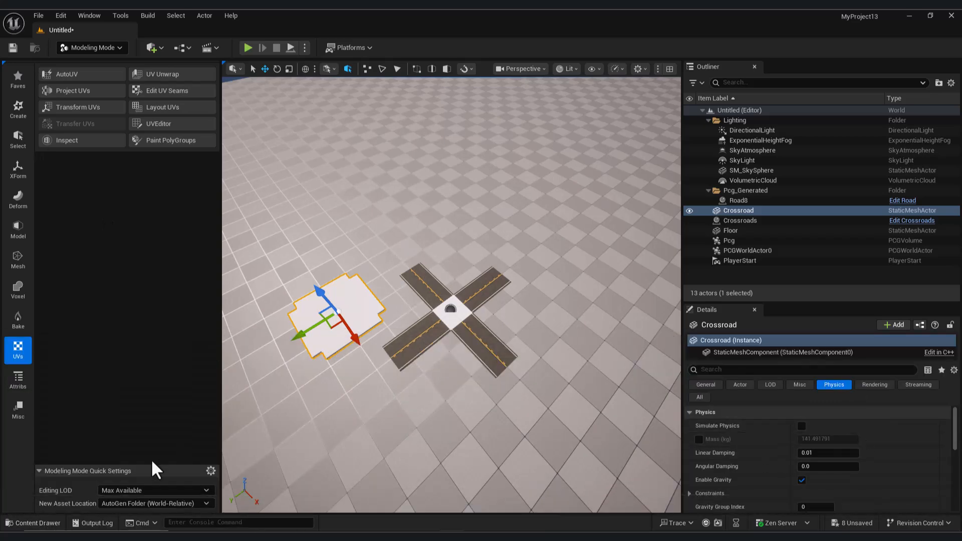
{"action": "left_click", "coordinate": [38, 524]}
{"action": "left_click", "coordinate": [41, 384]}
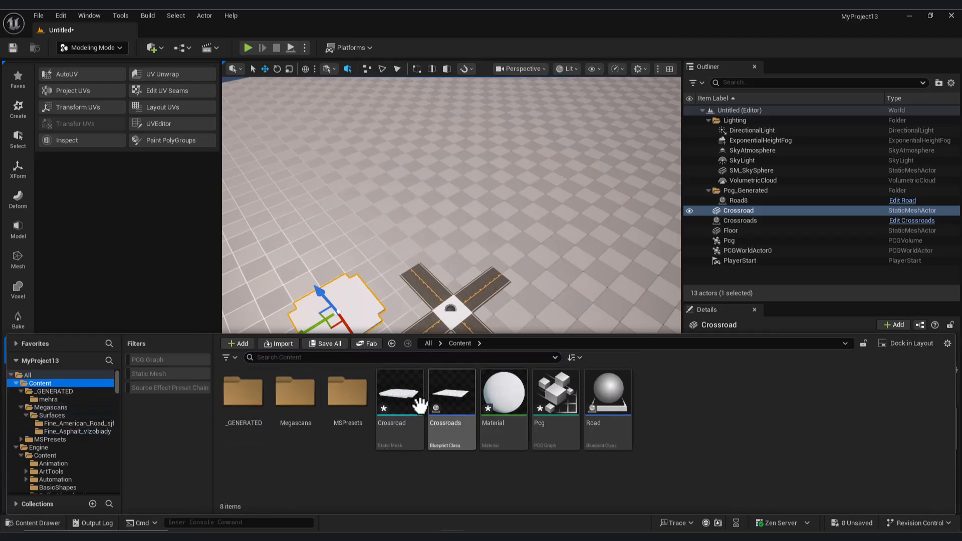
{"action": "double_click", "coordinate": [449, 401]}
{"action": "left_click", "coordinate": [40, 523]}
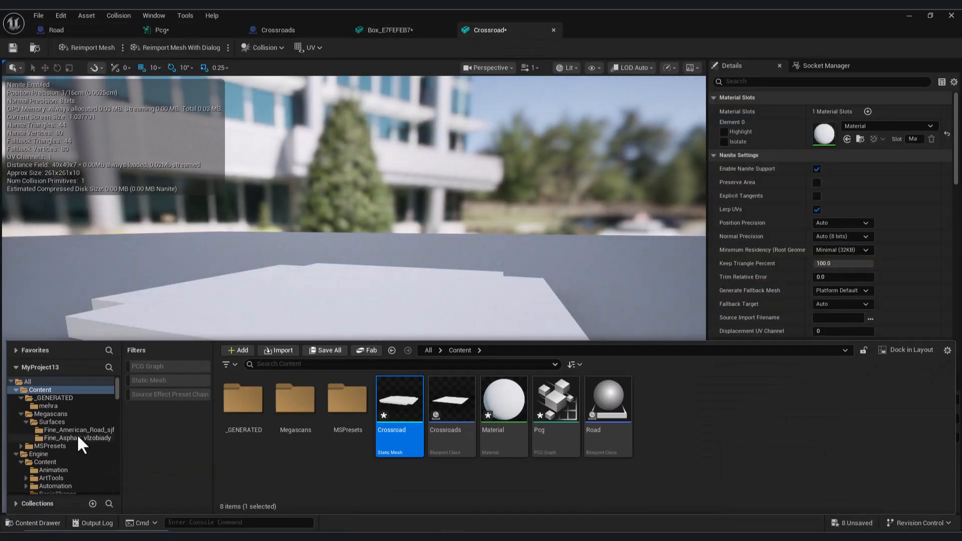
{"action": "left_click", "coordinate": [67, 429]}
{"action": "left_click", "coordinate": [73, 439]}
{"action": "left_click_drag", "start_coordinate": [243, 401], "coordinate": [852, 131]}
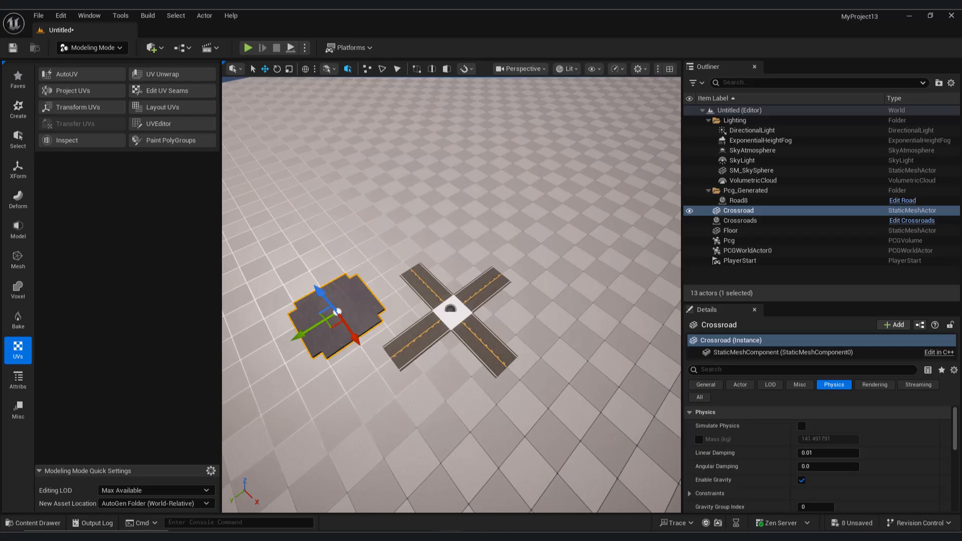
- Return to the MyProject13 level editor and switch it back to Selection Mode
{"action": "mouse_move", "coordinate": [466, 512]}
{"action": "left_click", "coordinate": [555, 467]}
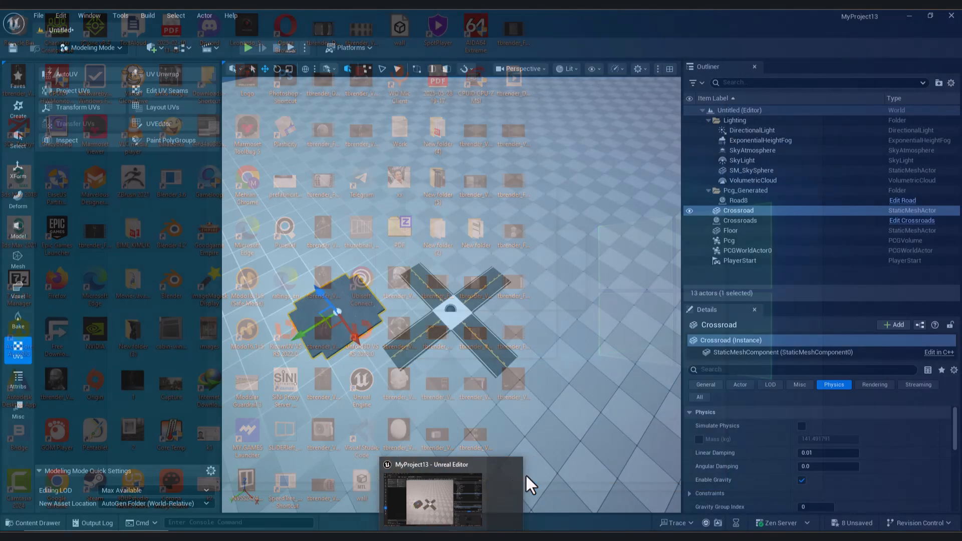
{"action": "left_click", "coordinate": [93, 47]}
{"action": "left_click", "coordinate": [95, 64]}
{"action": "left_click", "coordinate": [39, 523]}
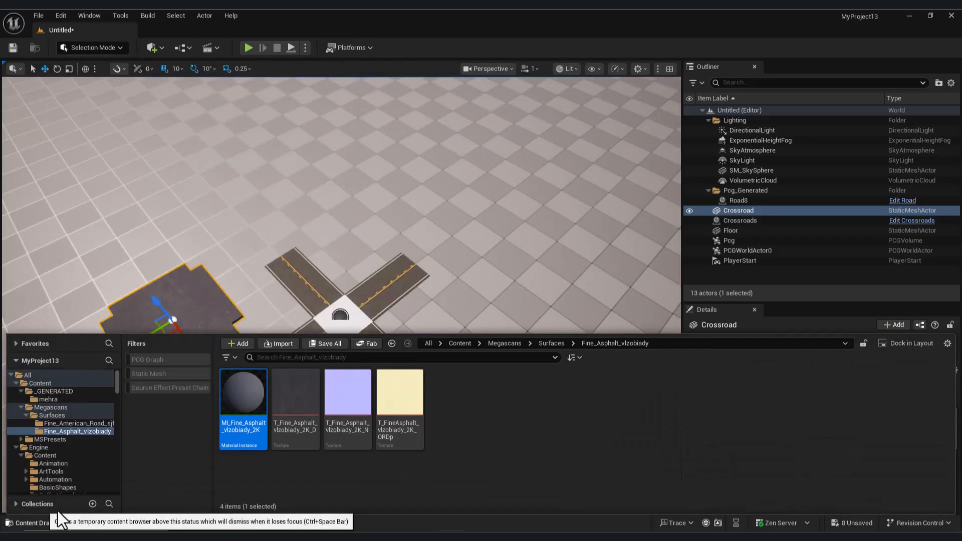
{"action": "left_click", "coordinate": [40, 383]}
{"action": "left_click", "coordinate": [560, 401]}
{"action": "double_click", "coordinate": [561, 396]}
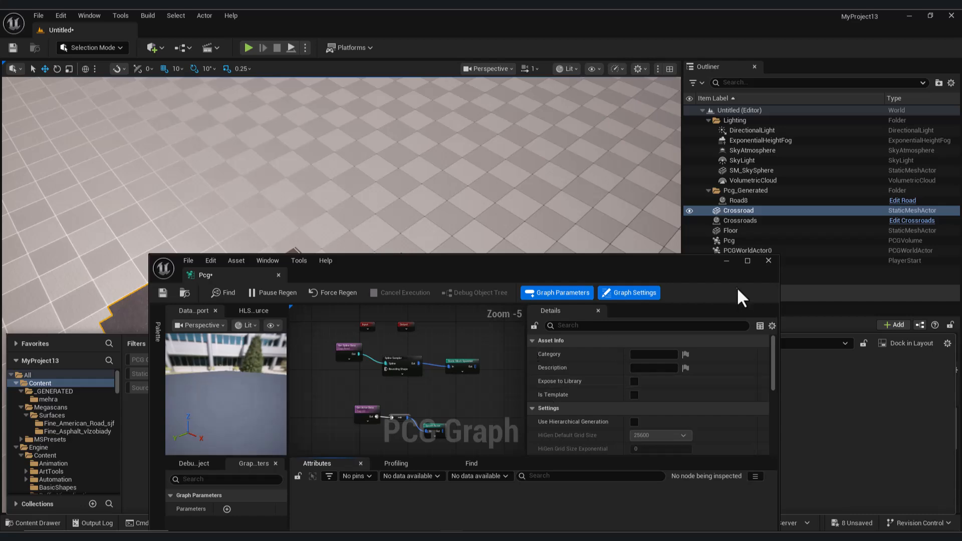
{"action": "left_click", "coordinate": [726, 261]}
- Open the Crossroads blueprint and delete its Plane component
{"action": "left_click", "coordinate": [35, 524]}
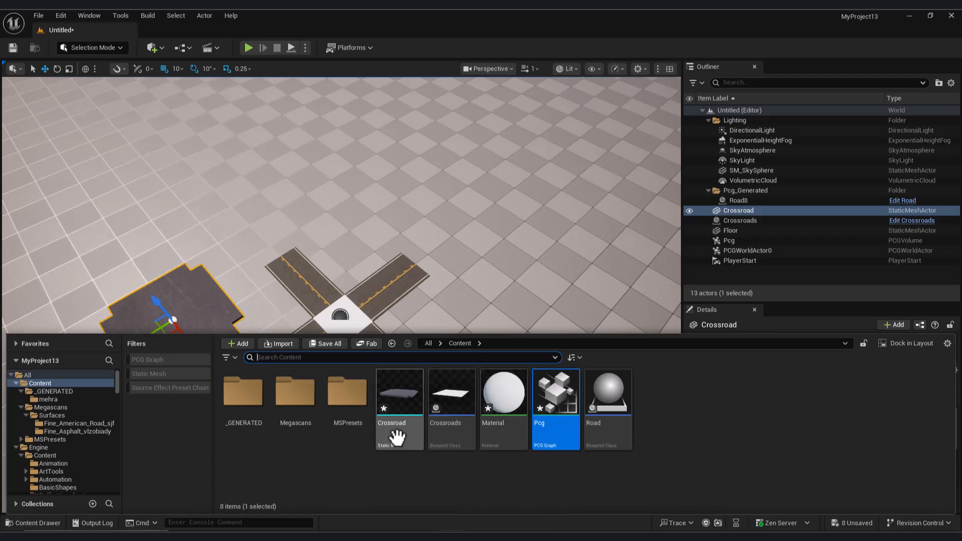
{"action": "double_click", "coordinate": [448, 396]}
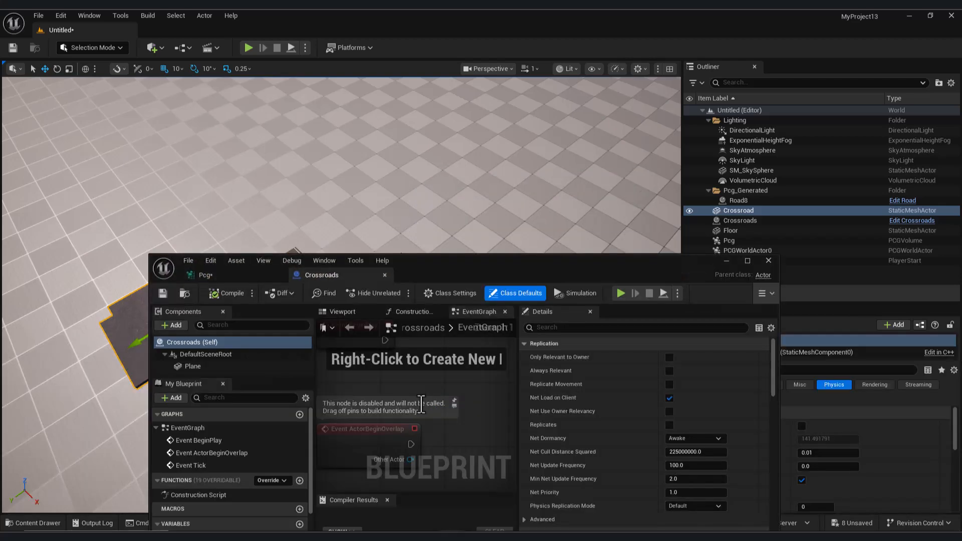
{"action": "left_click", "coordinate": [341, 313]}
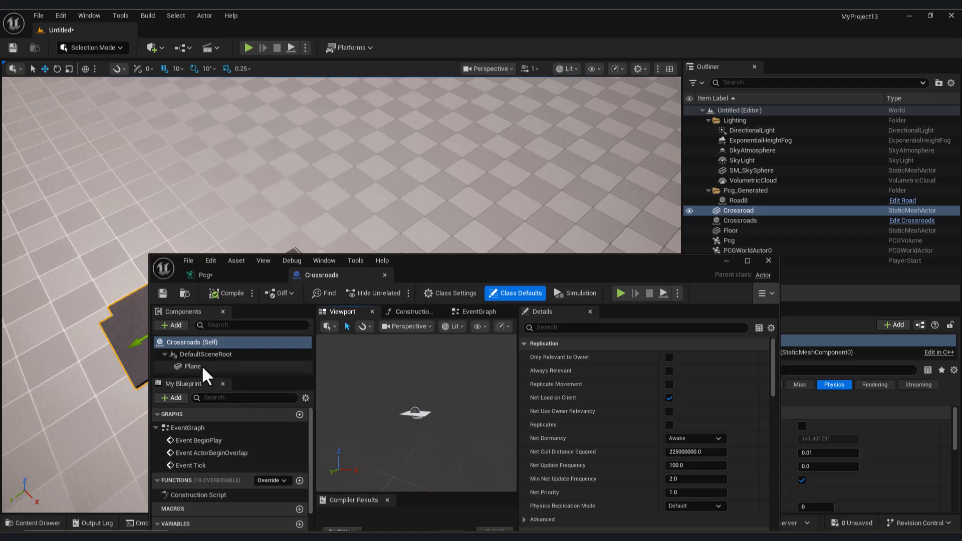
{"action": "left_click", "coordinate": [195, 366]}
{"action": "left_click_drag", "start_coordinate": [574, 260], "coordinate": [523, 142]}
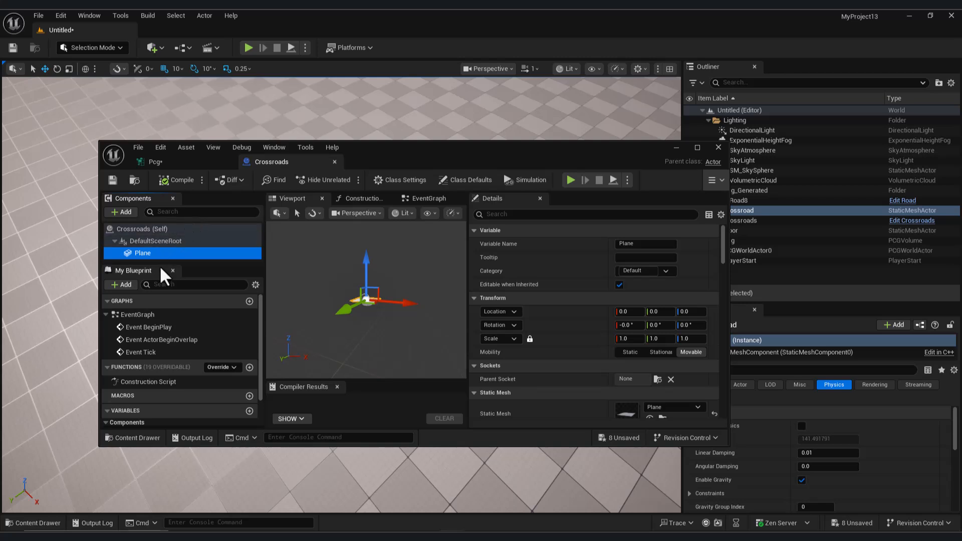
{"action": "right_click", "coordinate": [155, 254]}
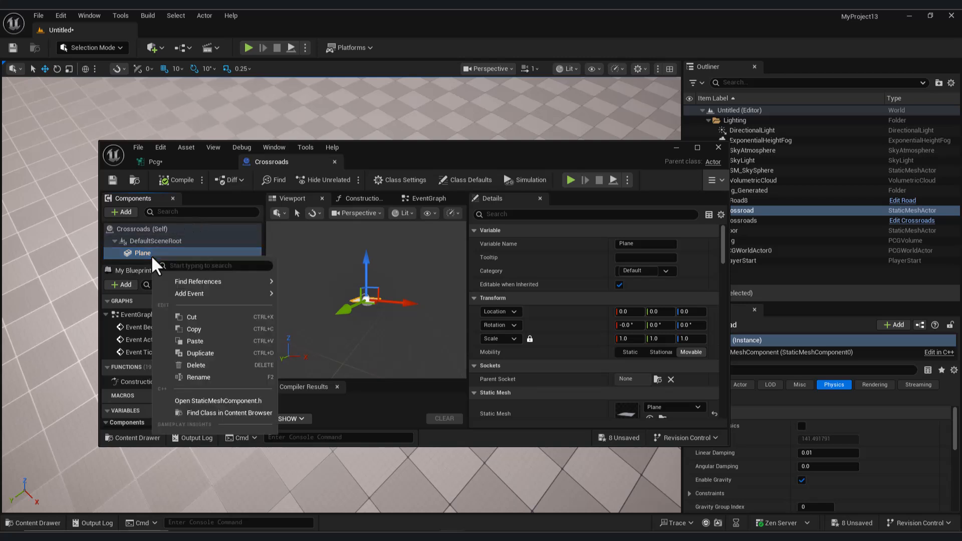
{"action": "left_click", "coordinate": [208, 353]}
- Add a Static Mesh component to the Crossroads blueprint
{"action": "left_click", "coordinate": [121, 212]}
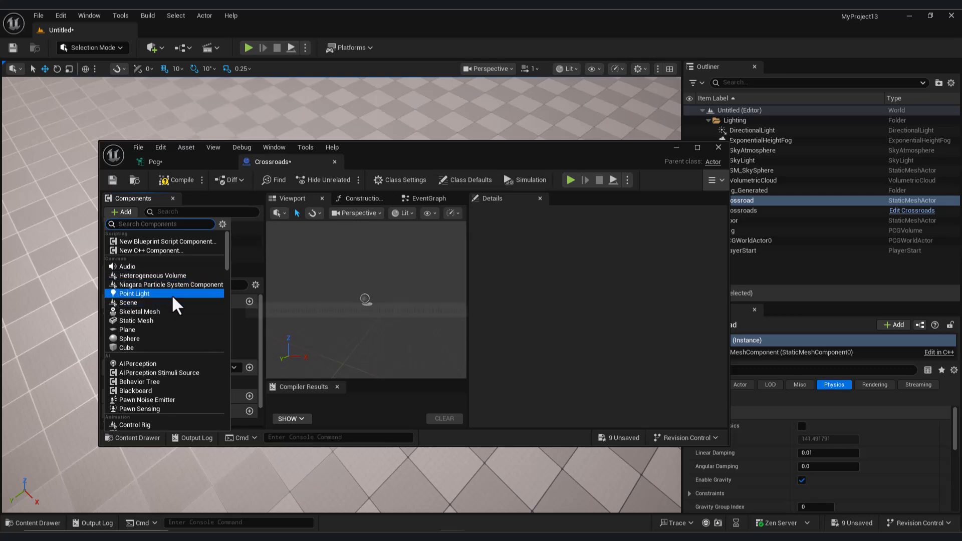
{"action": "type", "text": "stat"}
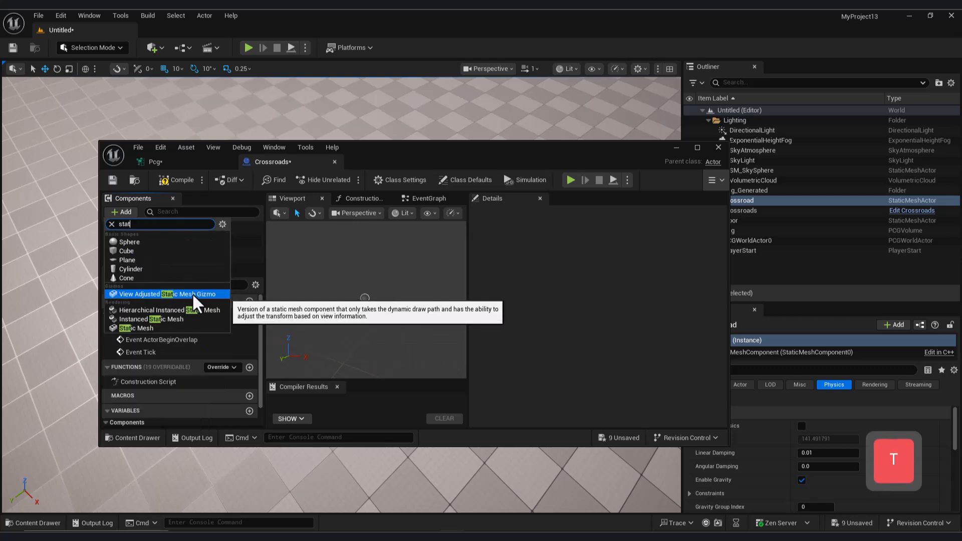
{"action": "left_click", "coordinate": [166, 329]}
{"action": "left_click", "coordinate": [203, 257]}
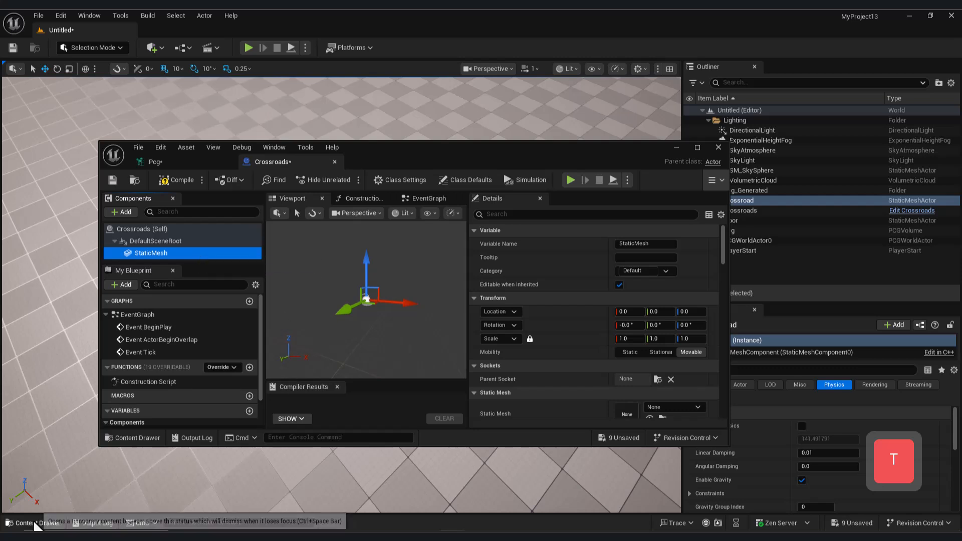
- Assign the Crossroad static mesh to the Crossroads blueprint's StaticMesh component
{"action": "scroll", "coordinate": [651, 376], "scroll_direction": "down", "scroll_amount": 2}
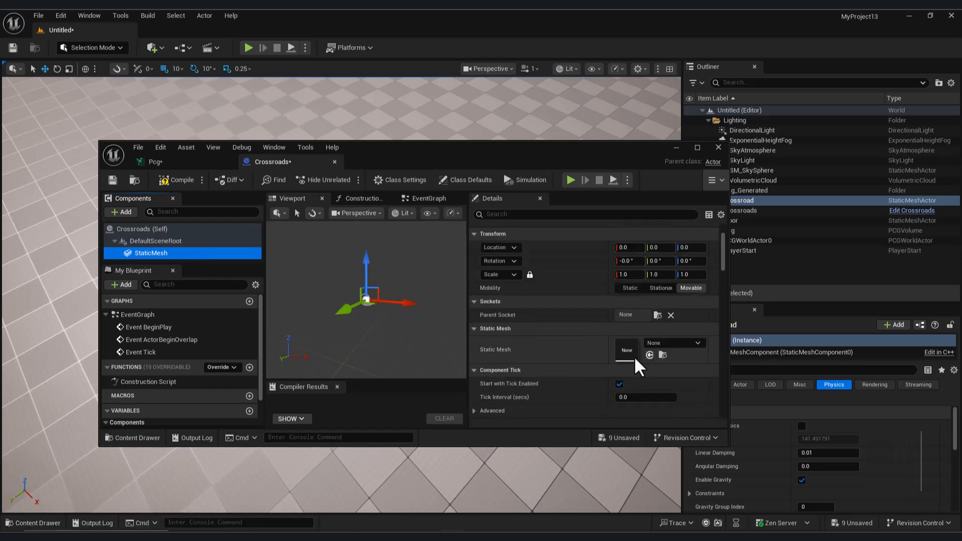
{"action": "left_click", "coordinate": [39, 523]}
{"action": "left_click_drag", "start_coordinate": [543, 148], "coordinate": [491, 68]}
{"action": "left_click_drag", "start_coordinate": [413, 412], "coordinate": [597, 275]}
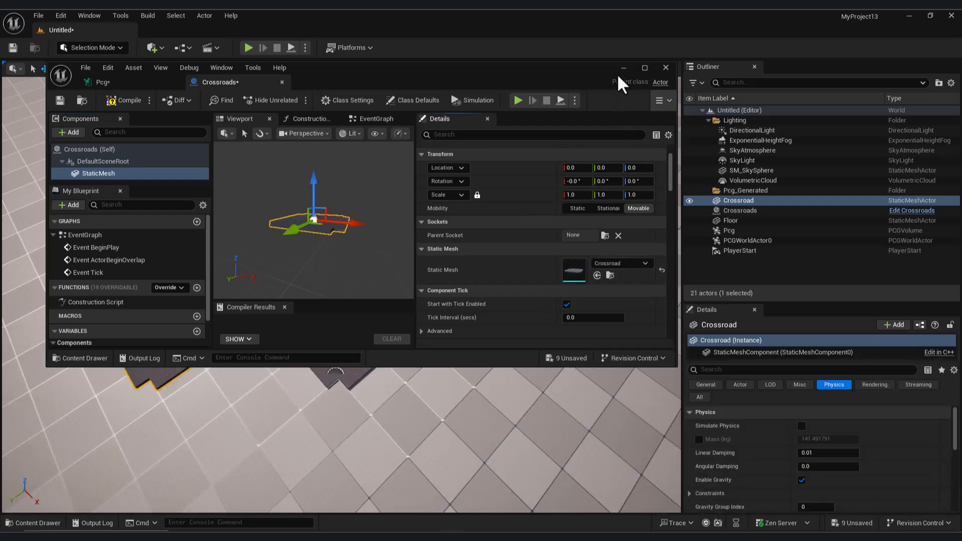
- Check the crossroad mesh against the roads in the level, and set the StaticMesh component's scale to 0.5 on all axes
{"action": "left_click", "coordinate": [624, 68]}
{"action": "right_click_drag", "start_coordinate": [356, 344], "coordinate": [337, 357]}
{"action": "key", "text": "w"}
{"action": "key", "text": "w"}
{"action": "left_click", "coordinate": [37, 523]}
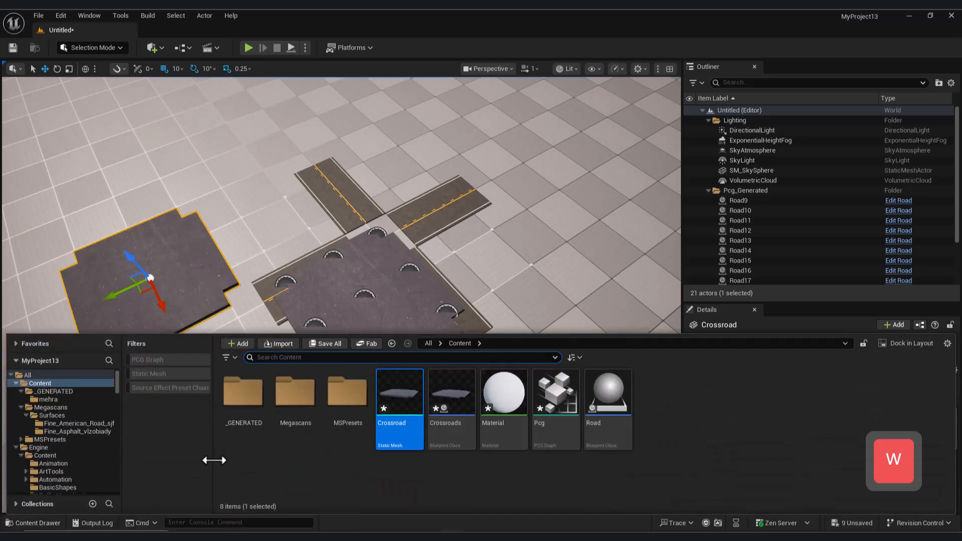
{"action": "left_click", "coordinate": [496, 516]}
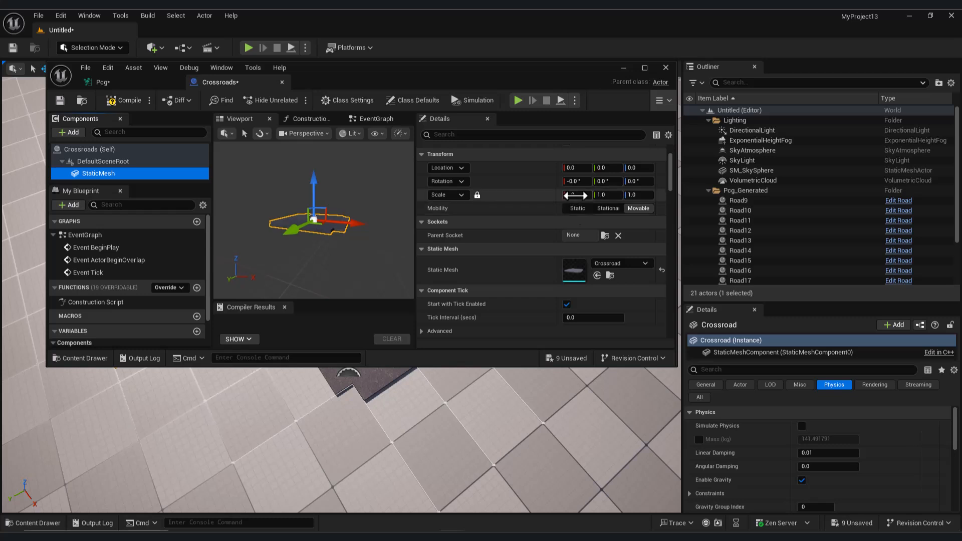
{"action": "left_click", "coordinate": [576, 196]}
{"action": "type", "text": "0.5"}
{"action": "key", "text": "Return"}
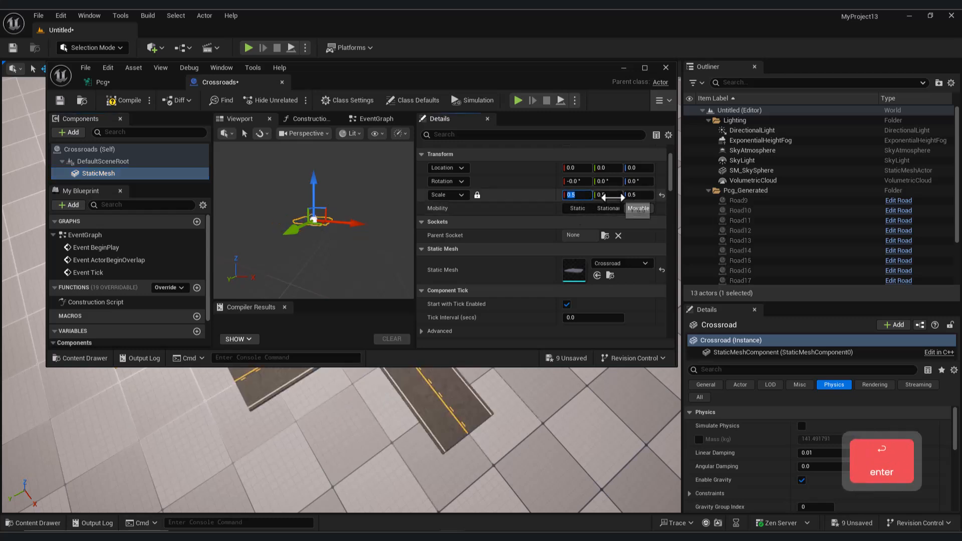
{"action": "left_click", "coordinate": [606, 195]}
{"action": "type", "text": "0."}
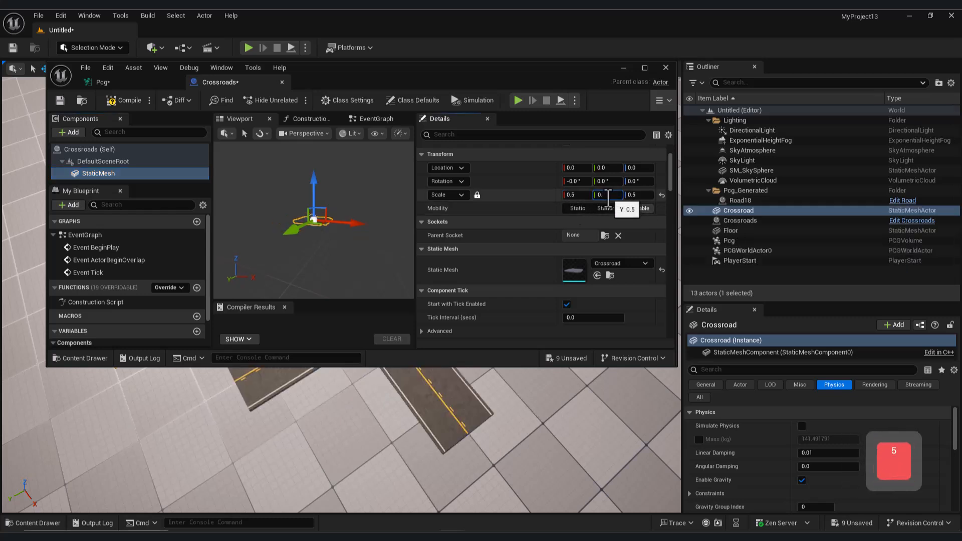
{"action": "type", "text": "5"}
{"action": "key", "text": "Return"}
- Delete the standalone Crossroad mesh actor from the level and put the blueprint window out of the way
{"action": "left_click_drag", "start_coordinate": [548, 86], "coordinate": [642, 358]}
{"action": "left_click", "coordinate": [294, 224]}
{"action": "left_click", "coordinate": [220, 271]}
{"action": "key", "text": "Delete"}
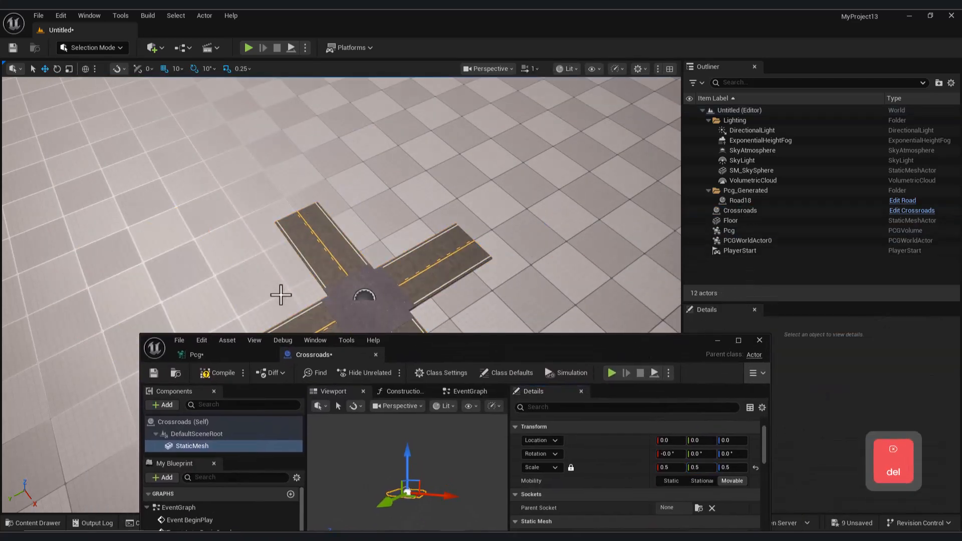
{"action": "left_click", "coordinate": [714, 341]}
- Examine from several distances how the Crossroads actor's scaled mesh fits against the four road branches
{"action": "key", "text": "w"}
{"action": "right_click_drag", "start_coordinate": [580, 350], "coordinate": [391, 341]}
{"action": "key", "text": "d"}
{"action": "key", "text": "q"}
{"action": "key", "text": "s"}
{"action": "right_click_drag", "start_coordinate": [513, 363], "coordinate": [471, 363]}
{"action": "key", "text": "d"}
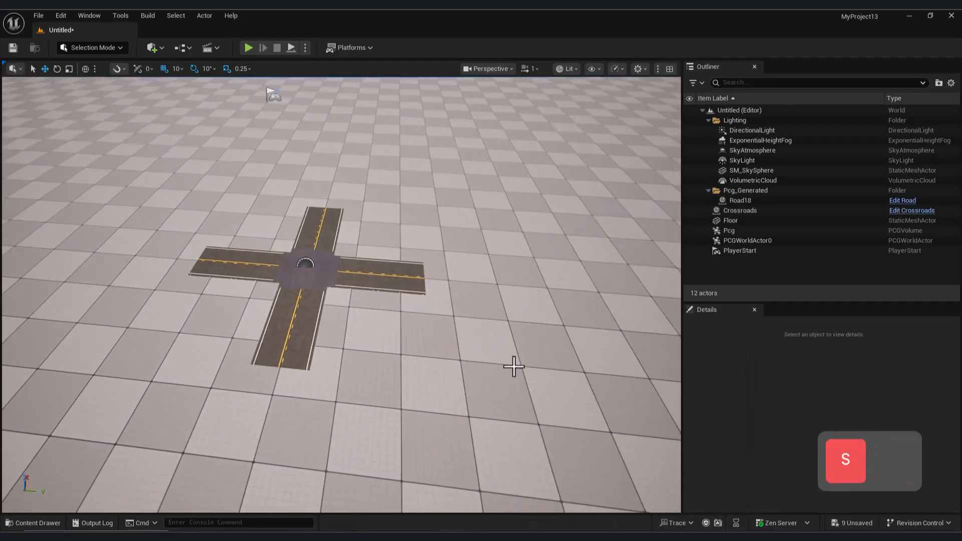
{"action": "left_click", "coordinate": [318, 279]}
{"action": "key", "text": "s"}
{"action": "right_click_drag", "start_coordinate": [423, 246], "coordinate": [468, 212]}
{"action": "key", "text": "d"}
{"action": "key", "text": "w"}
{"action": "key", "text": "d"}
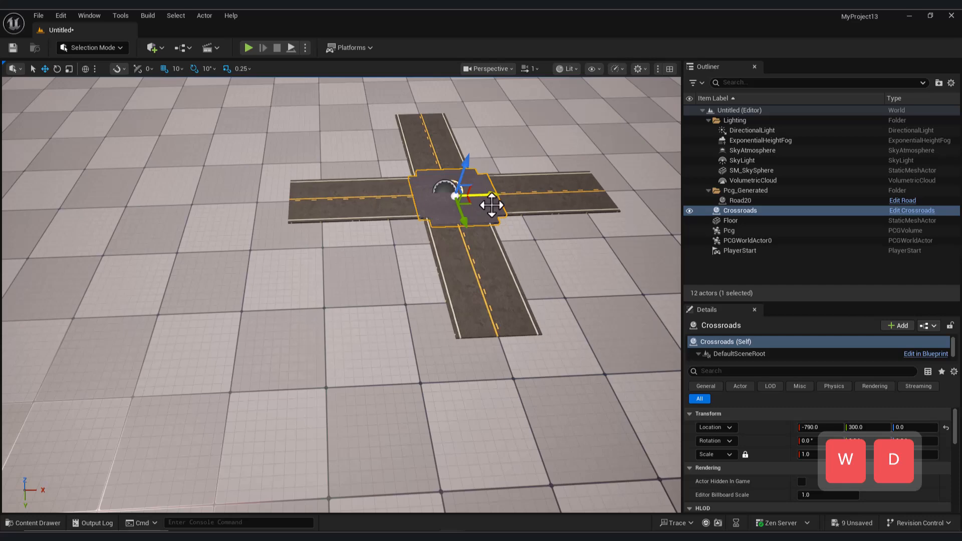
{"action": "left_click", "coordinate": [530, 246]}
{"action": "key", "text": "a"}
{"action": "right_click_drag", "start_coordinate": [531, 246], "coordinate": [530, 246]}
{"action": "key", "text": "w"}
{"action": "key", "text": "s"}
{"action": "key", "text": "w"}
{"action": "key", "text": "d"}
{"action": "left_click", "coordinate": [498, 219]}
{"action": "right_click_drag", "start_coordinate": [494, 217], "coordinate": [493, 217]}
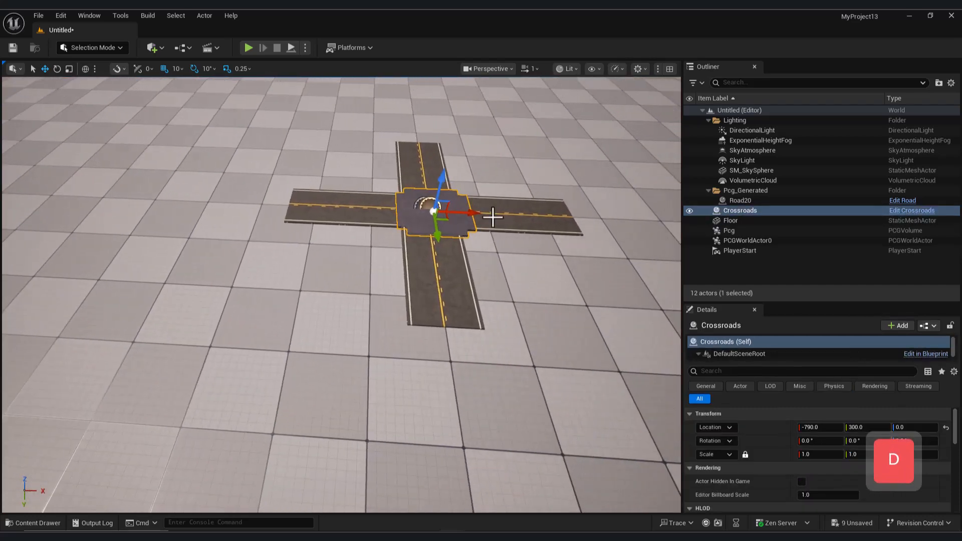
{"action": "left_click", "coordinate": [494, 268]}
{"action": "right_click_drag", "start_coordinate": [495, 268], "coordinate": [494, 268]}
{"action": "key", "text": "a"}
{"action": "key", "text": "w"}
{"action": "right_click_drag", "start_coordinate": [380, 293], "coordinate": [354, 273]}
{"action": "key", "text": "e"}
{"action": "key", "text": "s"}
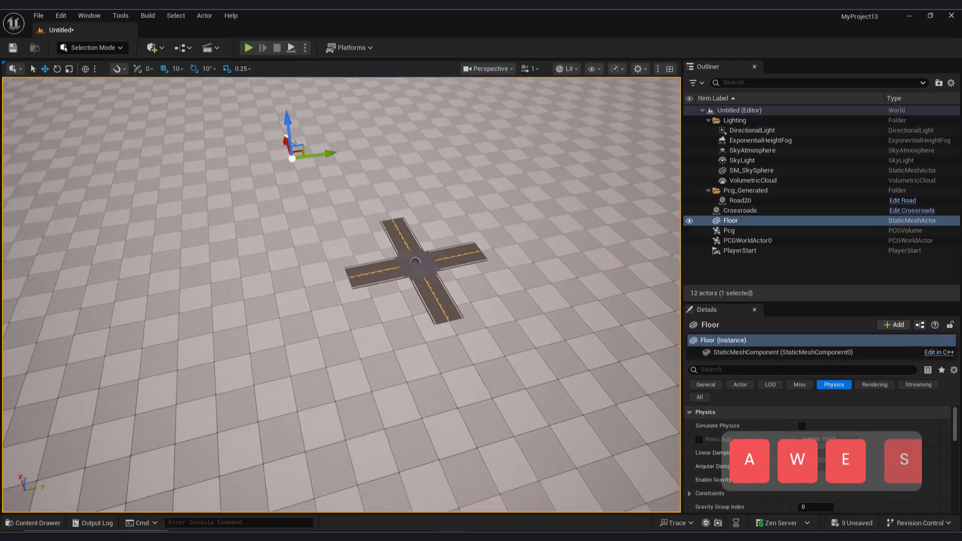
- Select the generated Road20 actor and lengthen two of its branches by moving their spline end points away from the junction
{"action": "left_click", "coordinate": [359, 279]}
{"action": "left_click", "coordinate": [746, 201]}
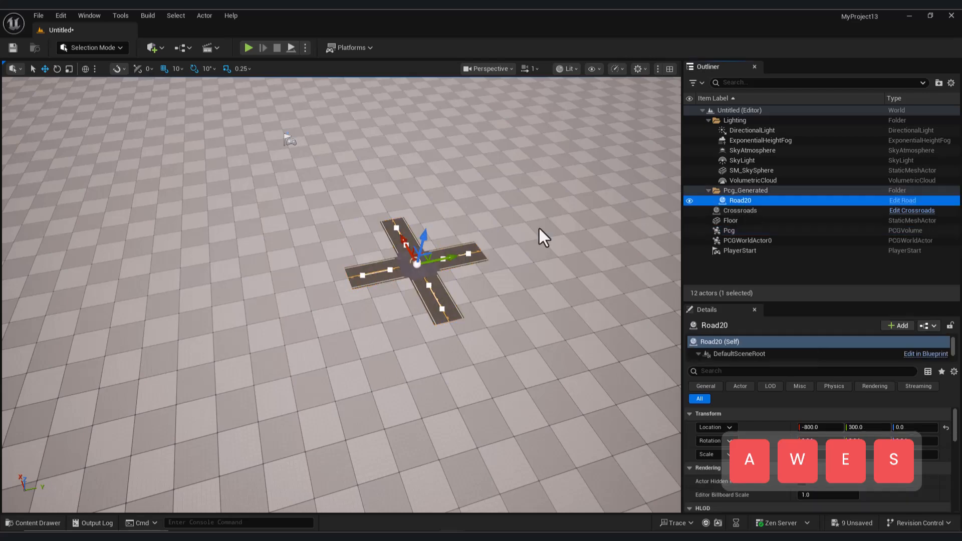
{"action": "right_click_drag", "start_coordinate": [615, 217], "coordinate": [432, 274]}
{"action": "key", "text": "w"}
{"action": "left_click", "coordinate": [374, 279]}
{"action": "left_click_drag", "start_coordinate": [410, 274], "coordinate": [38, 337]}
{"action": "left_click", "coordinate": [453, 319]}
{"action": "key", "text": "a"}
{"action": "right_click_drag", "start_coordinate": [423, 333], "coordinate": [432, 233]}
{"action": "key", "text": "s"}
{"action": "left_click_drag", "start_coordinate": [507, 313], "coordinate": [594, 381]}
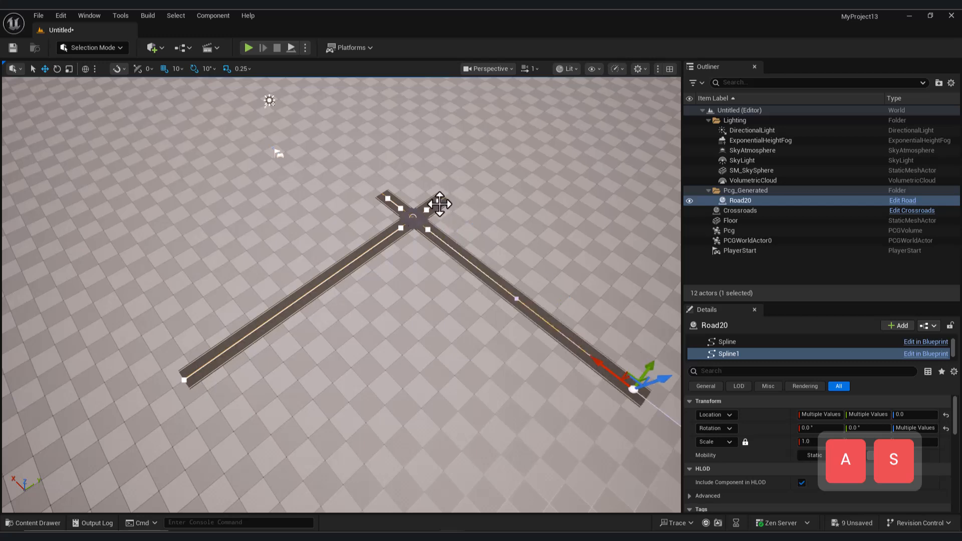
- Lengthen the remaining two branches of Road20 by moving their spline end points outward
{"action": "left_click", "coordinate": [440, 203]}
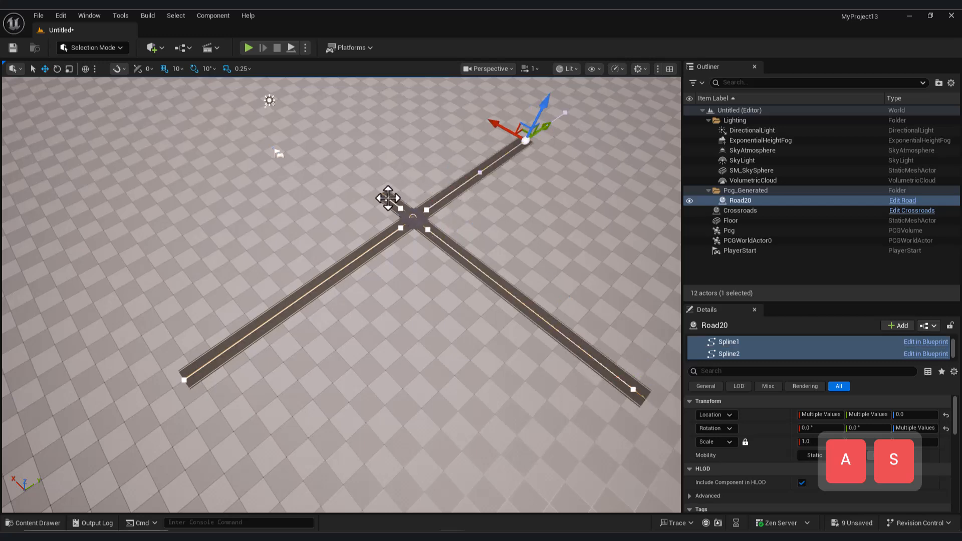
{"action": "left_click", "coordinate": [389, 199]}
{"action": "left_click_drag", "start_coordinate": [323, 148], "coordinate": [311, 138]}
{"action": "right_click_drag", "start_coordinate": [436, 290], "coordinate": [361, 285]}
{"action": "key", "text": "s"}
{"action": "key", "text": "w"}
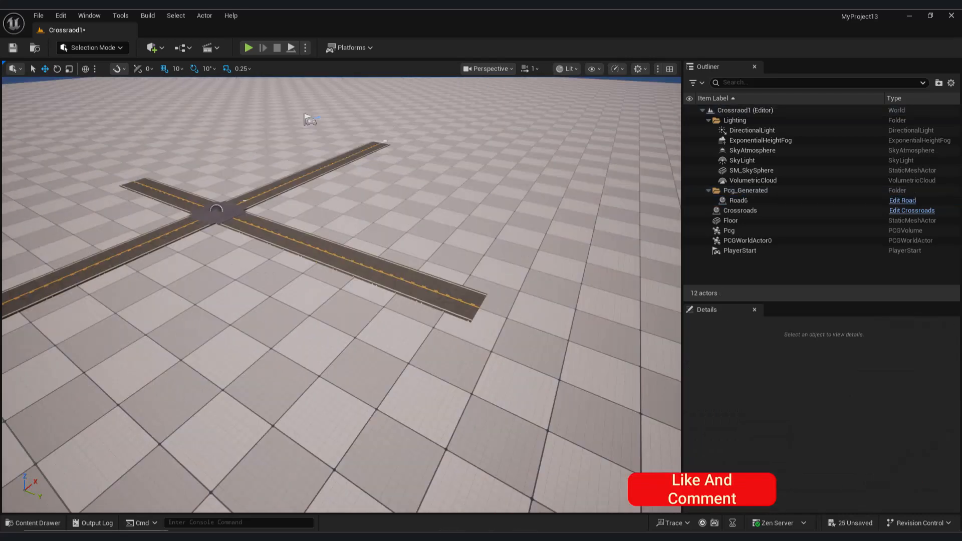
{"action": "right_click_drag", "start_coordinate": [307, 396], "coordinate": [273, 375]}
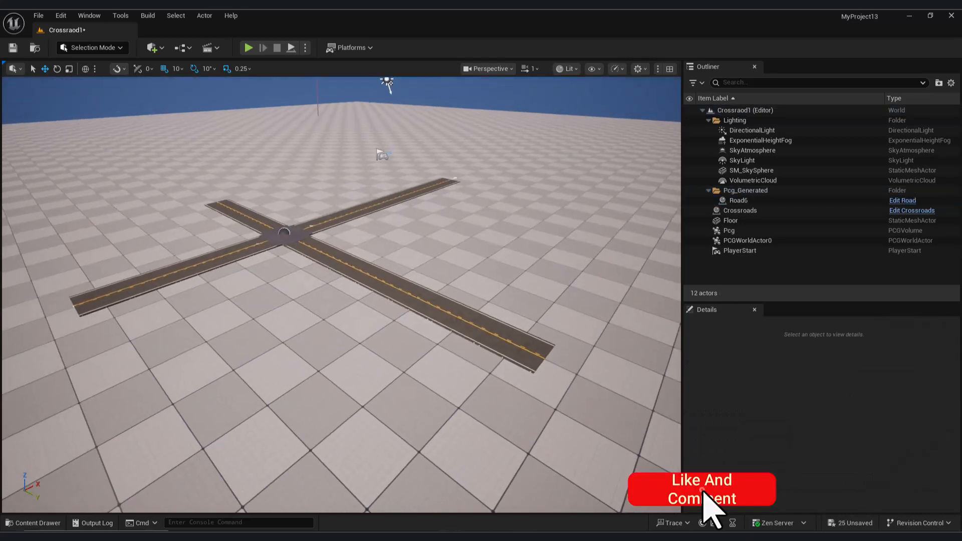
{"action": "left_click", "coordinate": [32, 523]}
{"action": "left_click_drag", "start_coordinate": [401, 412], "coordinate": [497, 315]}
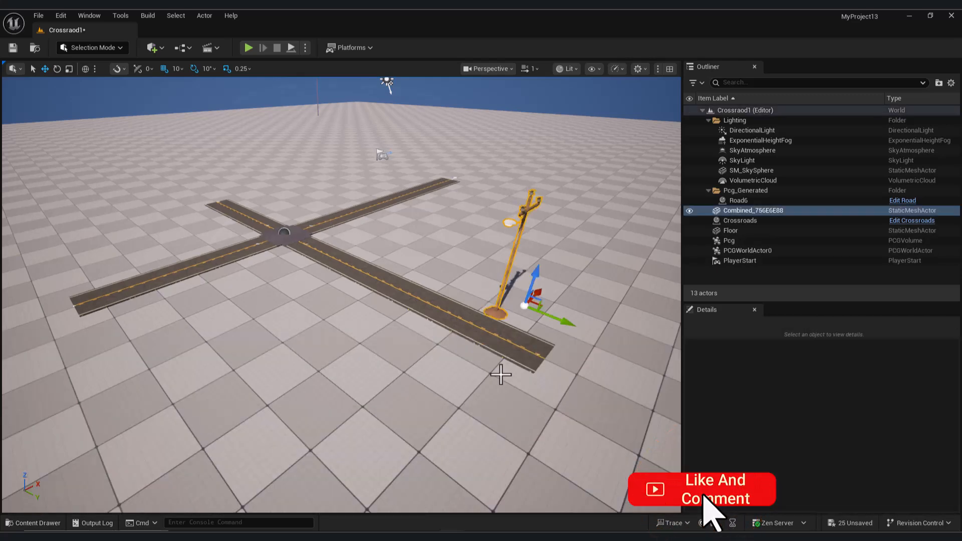
{"action": "key", "text": "Delete"}
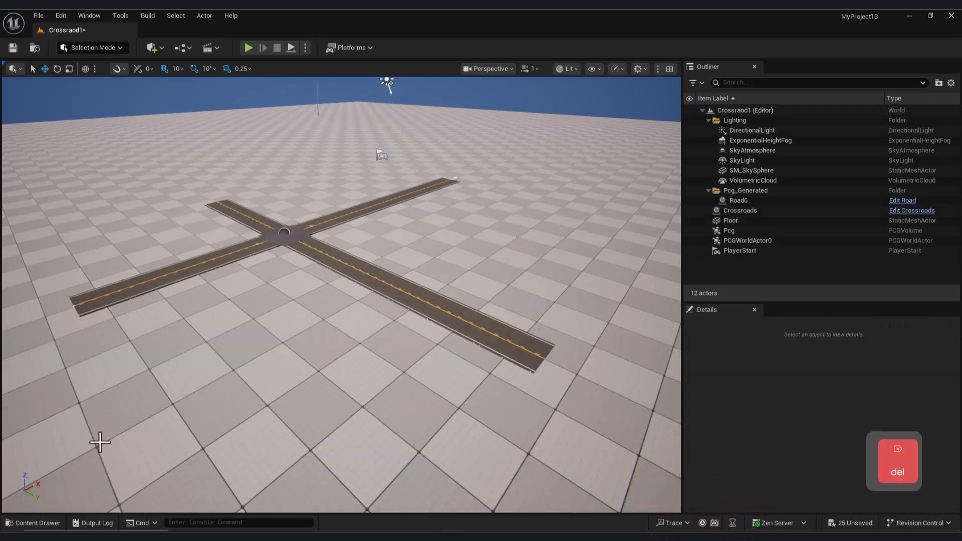
- Open the Pcg graph and move the Static Mesh Spawner node farther from the Spline Sampler
{"action": "mouse_move", "coordinate": [452, 536]}
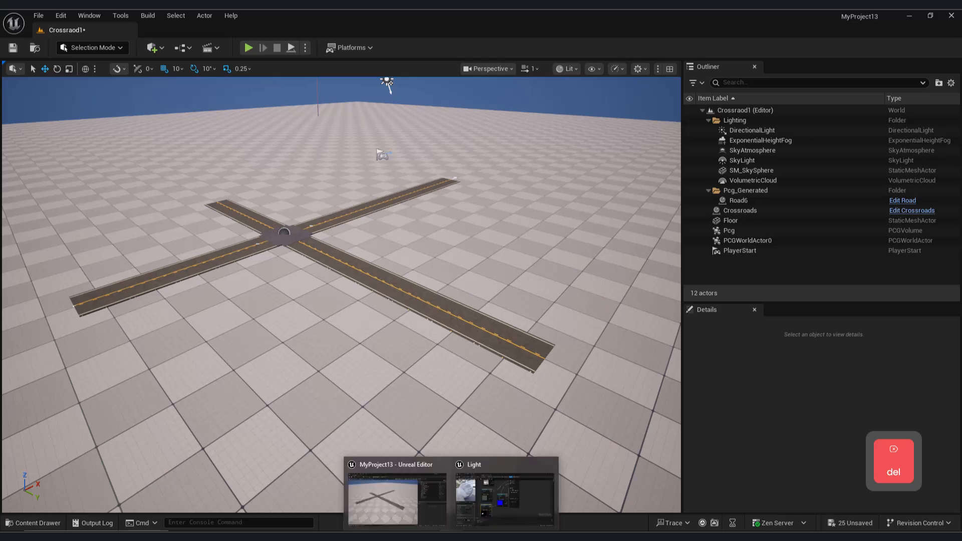
{"action": "left_click", "coordinate": [501, 500]}
{"action": "left_click", "coordinate": [342, 30]}
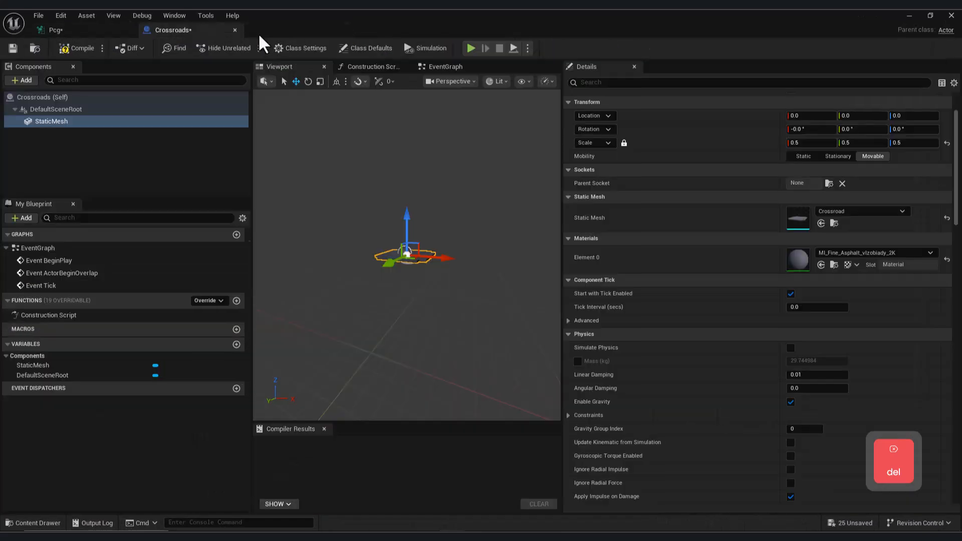
{"action": "left_click", "coordinate": [55, 30]}
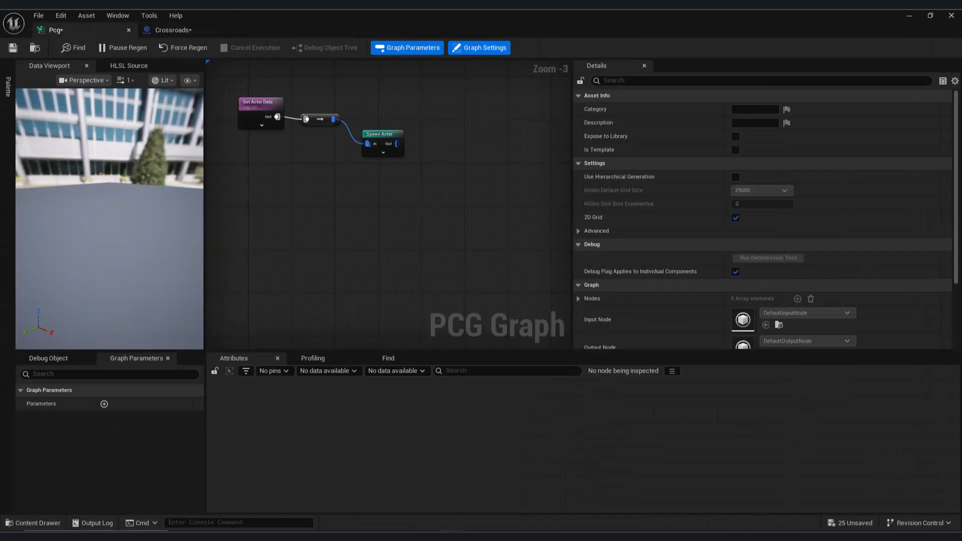
{"action": "right_click_drag", "start_coordinate": [339, 195], "coordinate": [397, 329]}
{"action": "mouse_move", "coordinate": [461, 232]}
{"action": "right_mouse_down"}
{"action": "mouse_move", "coordinate": [367, 287]}
{"action": "mouse_move", "coordinate": [346, 267]}
{"action": "right_mouse_up"}
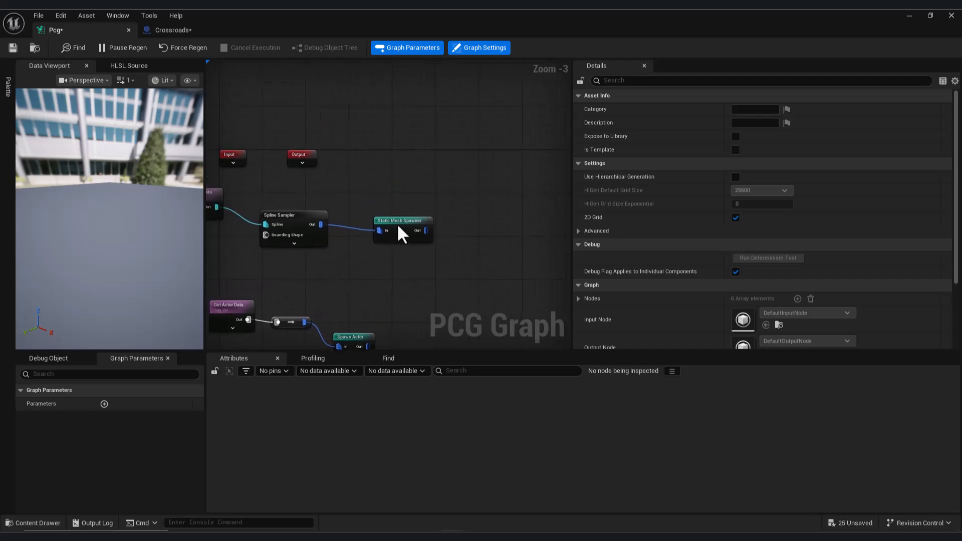
{"action": "left_click_drag", "start_coordinate": [399, 230], "coordinate": [471, 212]}
- Add a Transform Points node connected to the Spline Sampler's output and place it below the existing Static Mesh Spawner
{"action": "left_click_drag", "start_coordinate": [321, 225], "coordinate": [338, 245]}
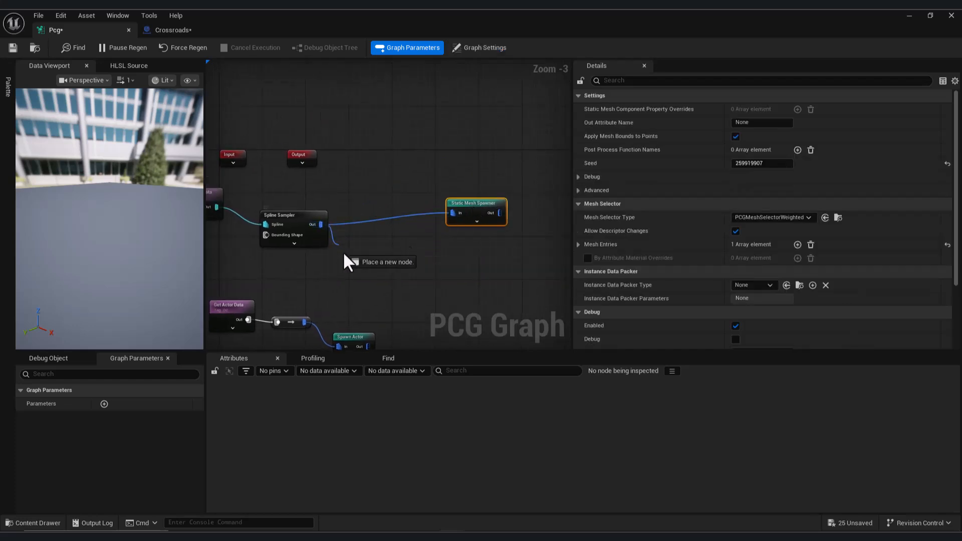
{"action": "left_click_drag", "start_coordinate": [397, 282], "coordinate": [397, 282]}
{"action": "type", "text": "tra"}
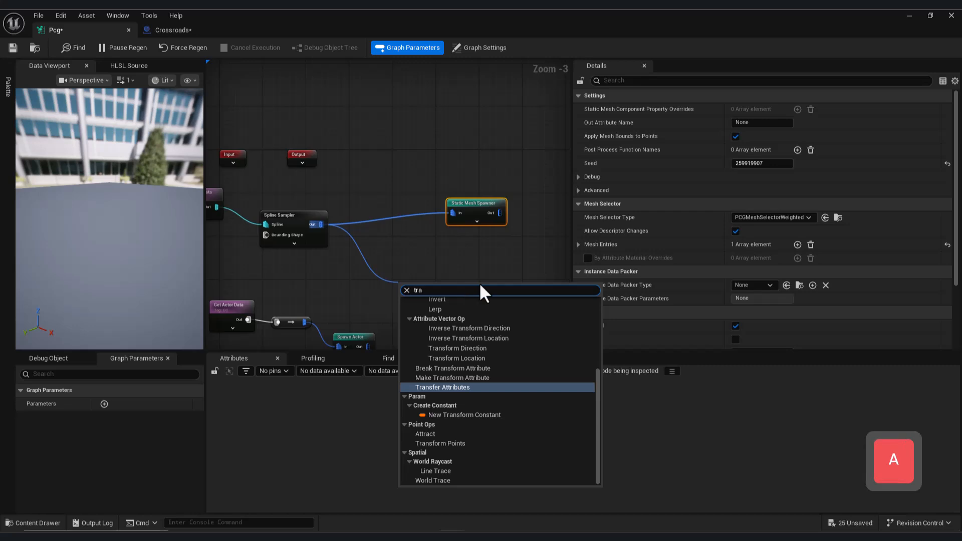
{"action": "type", "text": "n"}
{"action": "left_click", "coordinate": [459, 480]}
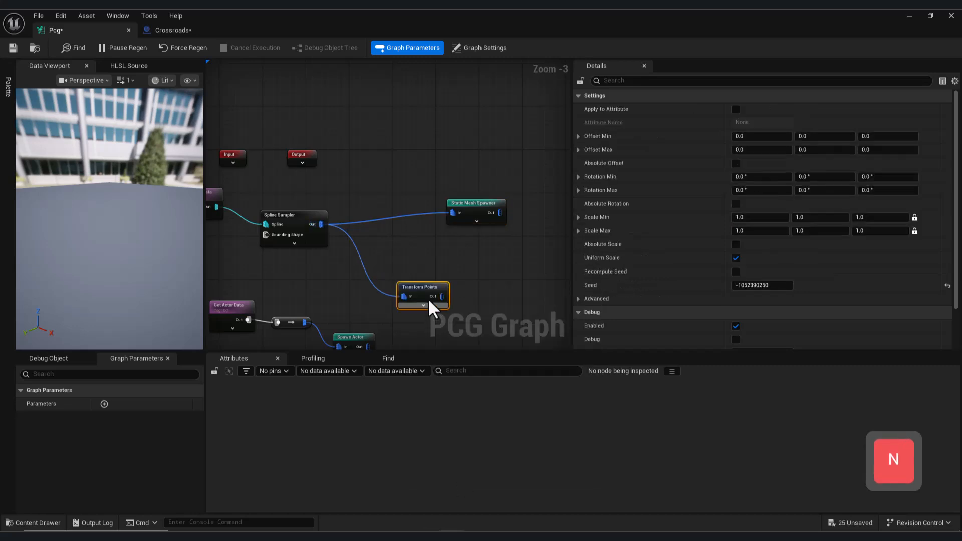
{"action": "left_click_drag", "start_coordinate": [422, 287], "coordinate": [407, 269]}
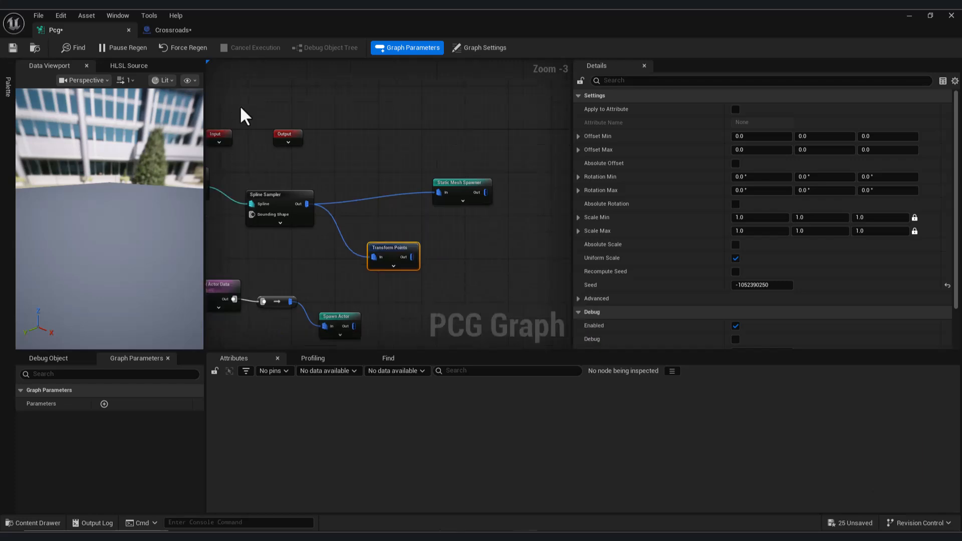
- Add a second Static Mesh Spawner node fed by the Transform Points output
{"action": "left_click_drag", "start_coordinate": [507, 263], "coordinate": [507, 262]}
{"action": "type", "text": "stat"}
{"action": "left_click", "coordinate": [561, 327]}
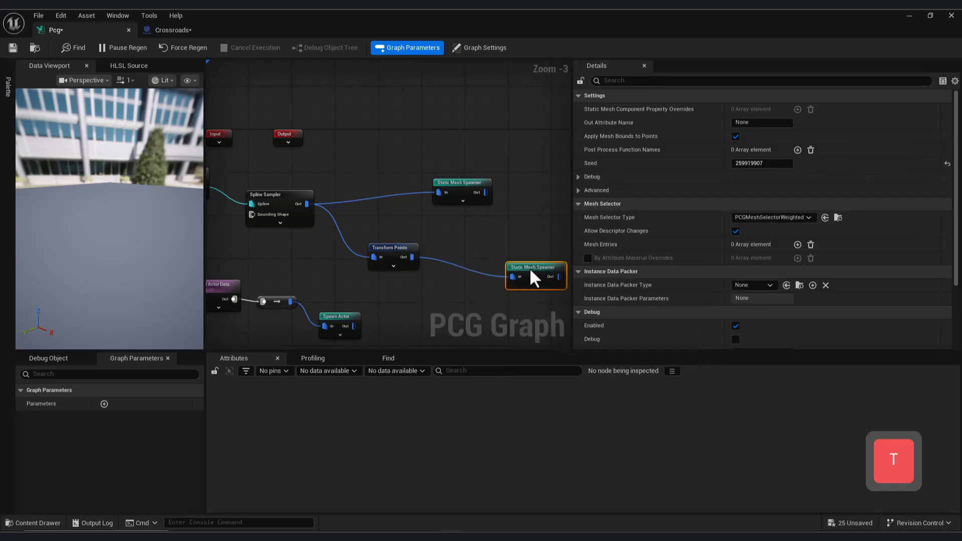
- Add a mesh entry to the new Static Mesh Spawner and set its static mesh to the utility pole Combined_756E6E88
{"action": "left_click", "coordinate": [798, 245]}
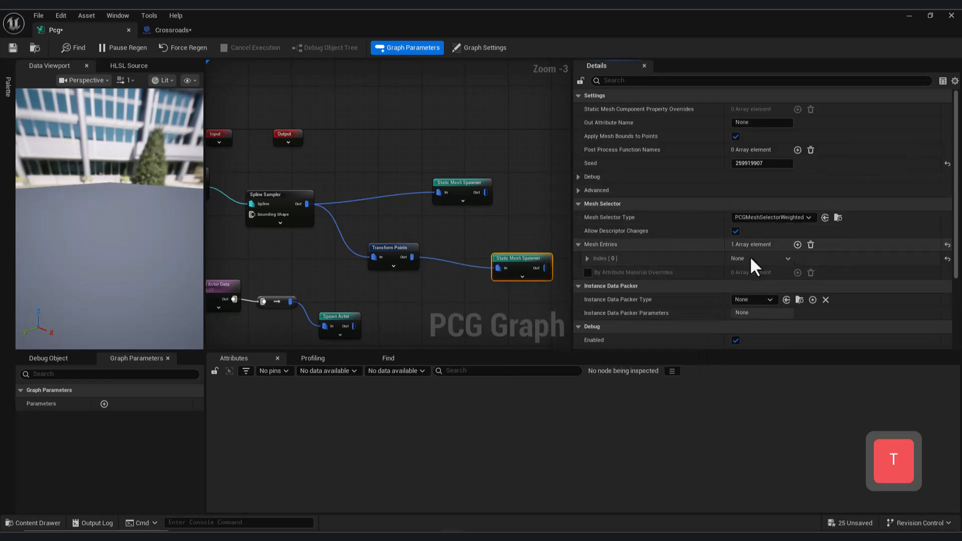
{"action": "left_click", "coordinate": [587, 259]}
{"action": "left_click", "coordinate": [594, 272]}
{"action": "scroll", "coordinate": [718, 266], "scroll_direction": "down", "scroll_amount": 3}
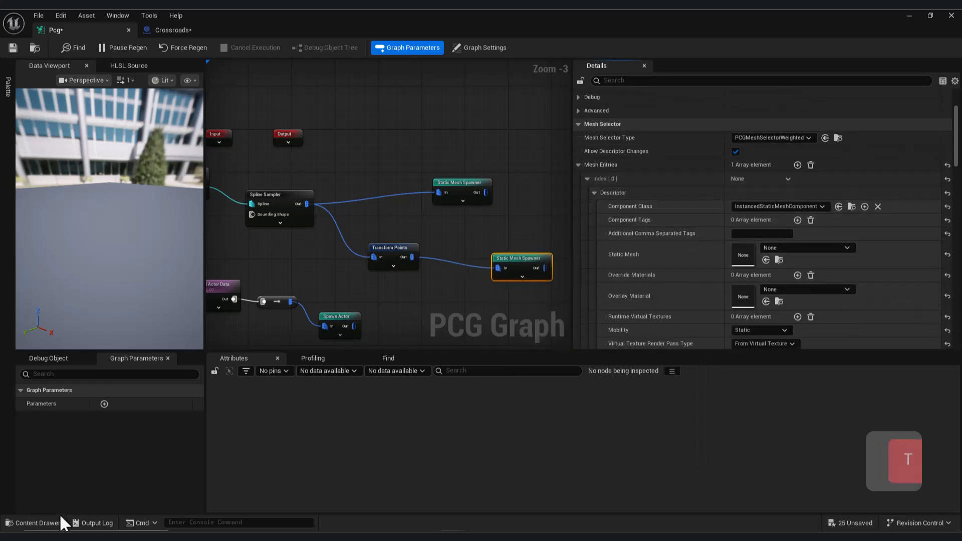
{"action": "left_click", "coordinate": [33, 523]}
{"action": "left_click", "coordinate": [407, 400]}
{"action": "left_click", "coordinate": [36, 523]}
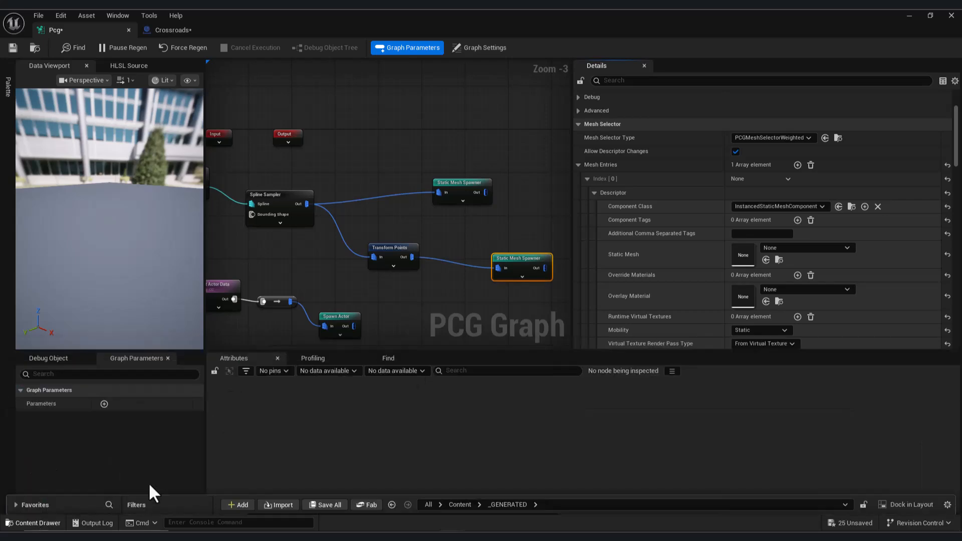
{"action": "left_click", "coordinate": [766, 259]}
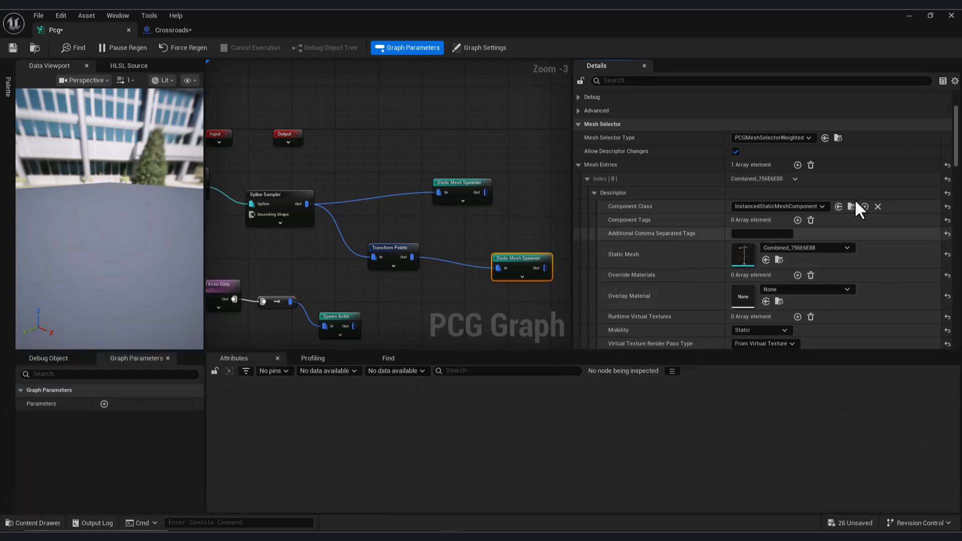
- Examine the utility poles spawned along the road branches in the Crossraod1 level
{"action": "left_click", "coordinate": [910, 16]}
{"action": "key", "text": "w"}
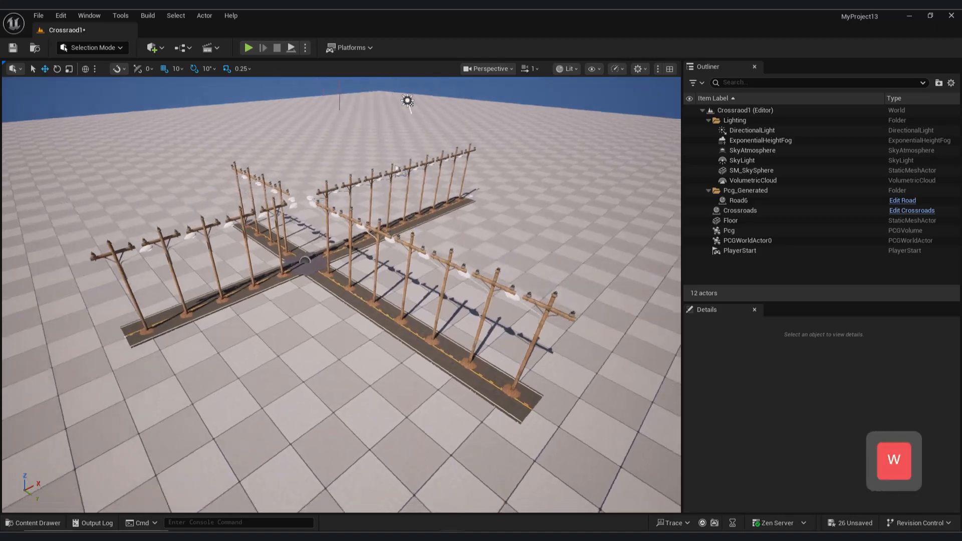
{"action": "key", "text": "s"}
{"action": "key", "text": "w"}
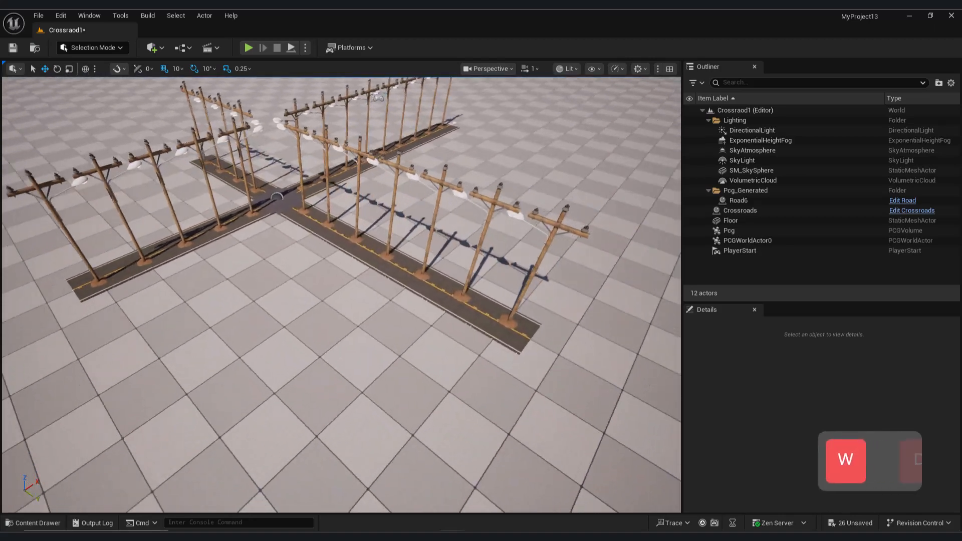
{"action": "key", "text": "s"}
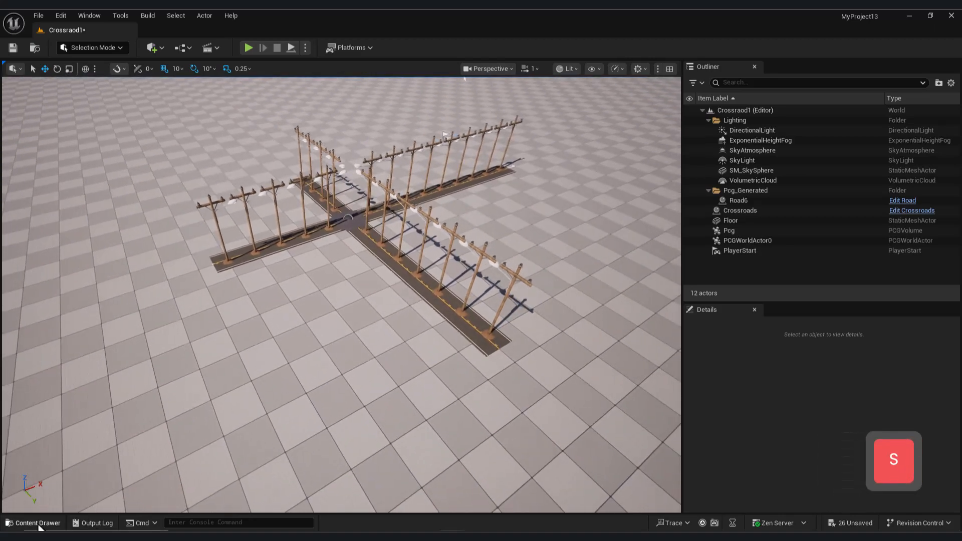
{"action": "left_click", "coordinate": [34, 524]}
{"action": "left_click", "coordinate": [35, 524]}
- Open the PCG graph, select the utility poles' Transform Points node and shrink the graph window to keep the roads in view
{"action": "left_click", "coordinate": [483, 517]}
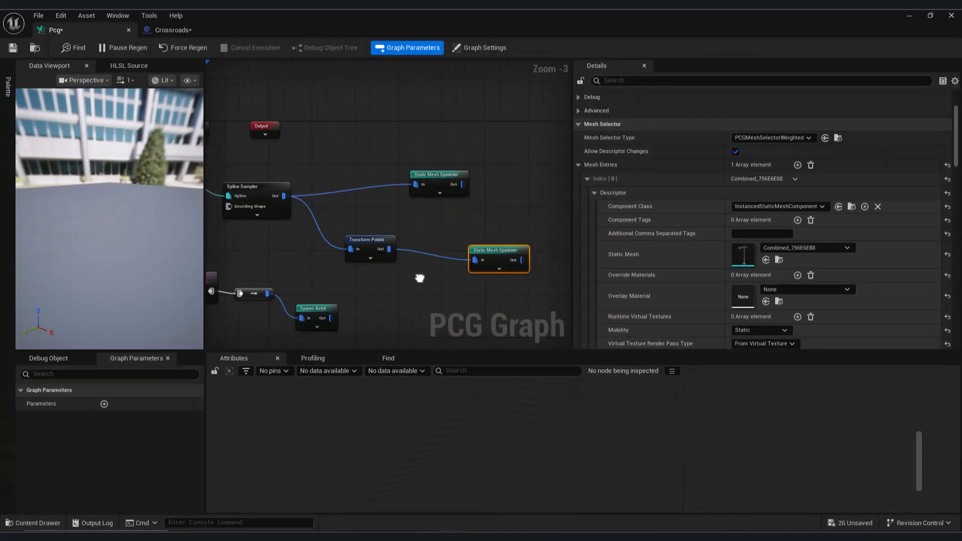
{"action": "scroll", "coordinate": [369, 249], "scroll_direction": "up", "scroll_amount": 2}
{"action": "left_click", "coordinate": [370, 249]}
{"action": "left_click", "coordinate": [930, 15]}
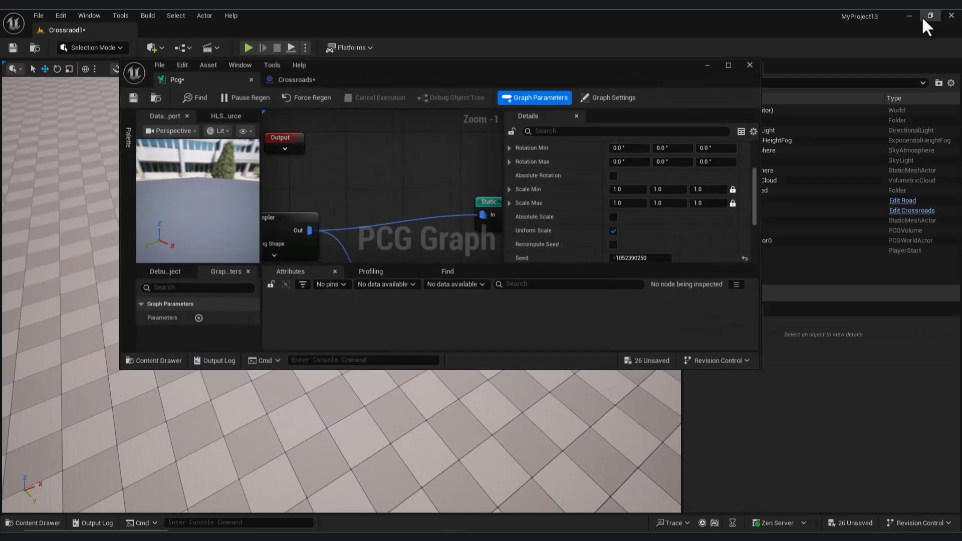
{"action": "left_click_drag", "start_coordinate": [586, 59], "coordinate": [239, 222]}
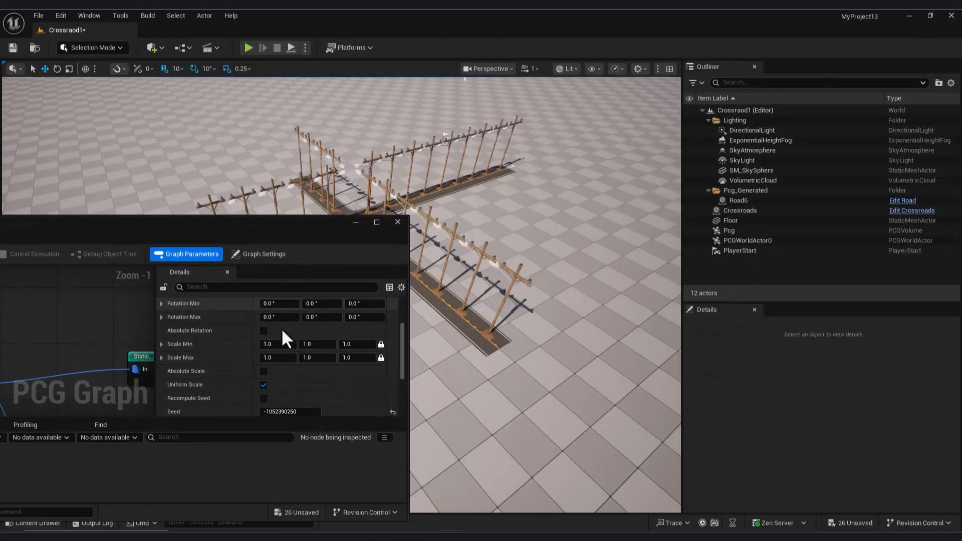
{"action": "scroll", "coordinate": [281, 349], "scroll_direction": "up", "scroll_amount": 2}
{"action": "scroll", "coordinate": [275, 365], "scroll_direction": "up", "scroll_amount": 1}
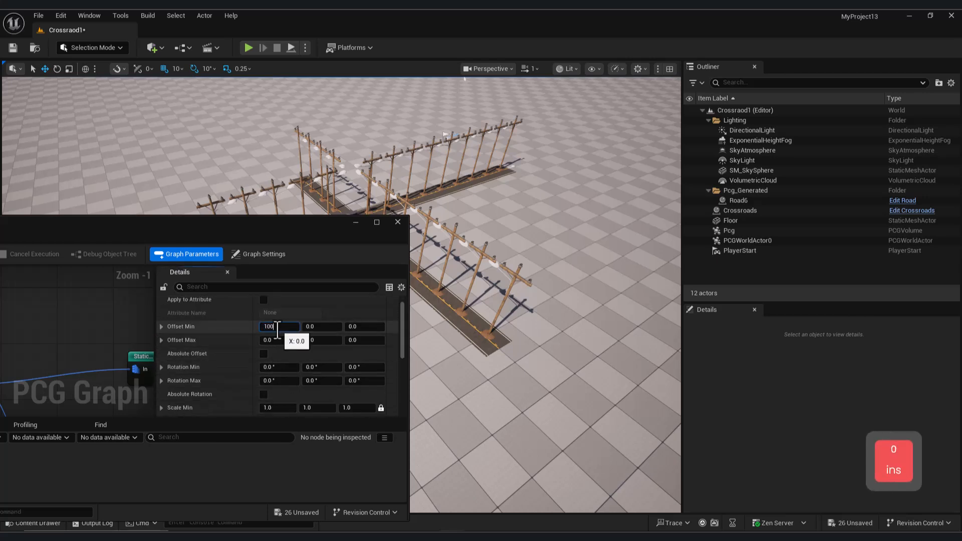
{"action": "key", "text": "Return"}
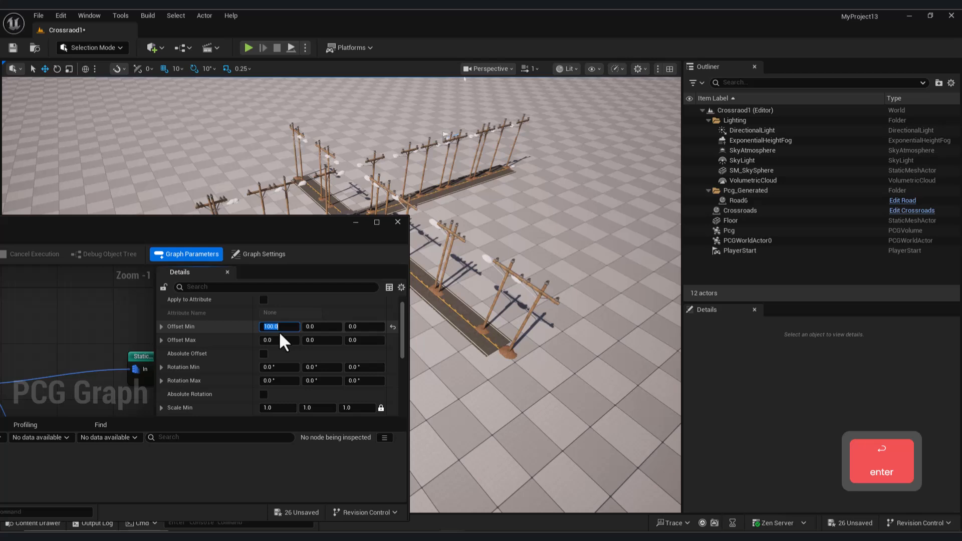
{"action": "type", "text": "0"}
{"action": "key", "text": "Return"}
- Set the Y component of the Transform Points node's Offset Min and Offset Max to 100
{"action": "left_click", "coordinate": [319, 326]}
{"action": "type", "text": "100"}
{"action": "key", "text": "Return"}
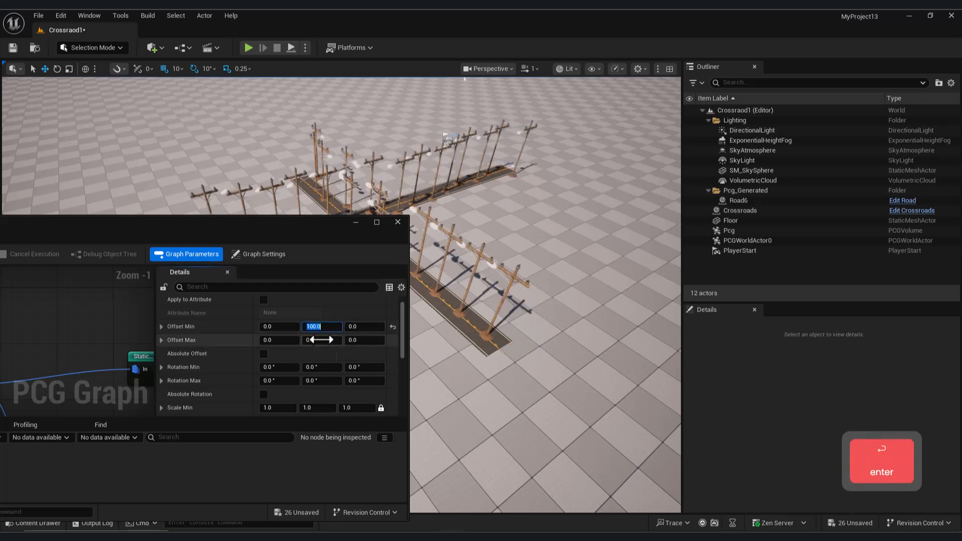
{"action": "key", "text": "Return"}
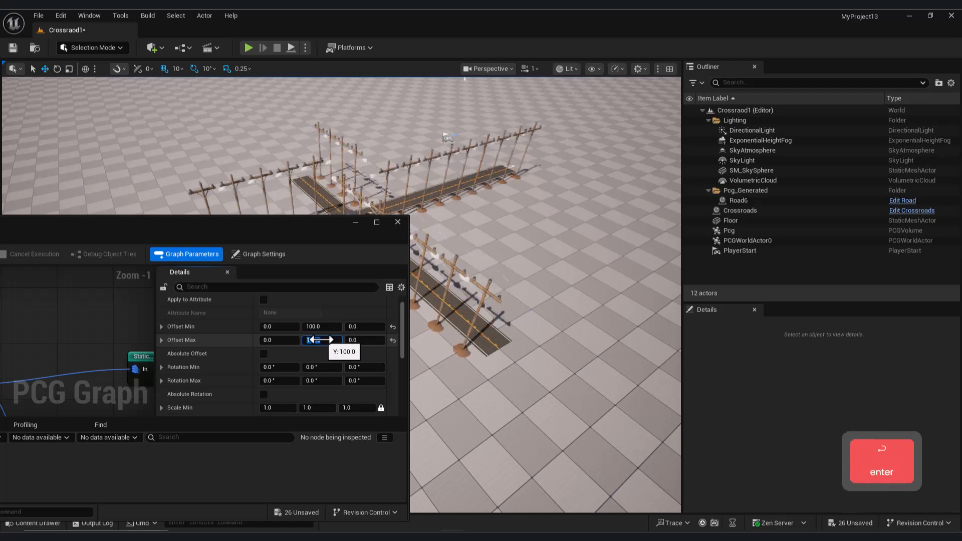
- Duplicate the Spline Sampler below the original and wire the copy between the spline source and the Transform Points node
{"action": "right_click_drag", "start_coordinate": [516, 278], "coordinate": [348, 275]}
{"action": "key", "text": "w"}
{"action": "key", "text": "d"}
{"action": "key", "text": "q"}
{"action": "left_click_drag", "start_coordinate": [260, 230], "coordinate": [567, 212]}
{"action": "scroll", "coordinate": [390, 321], "scroll_direction": "down", "scroll_amount": 3}
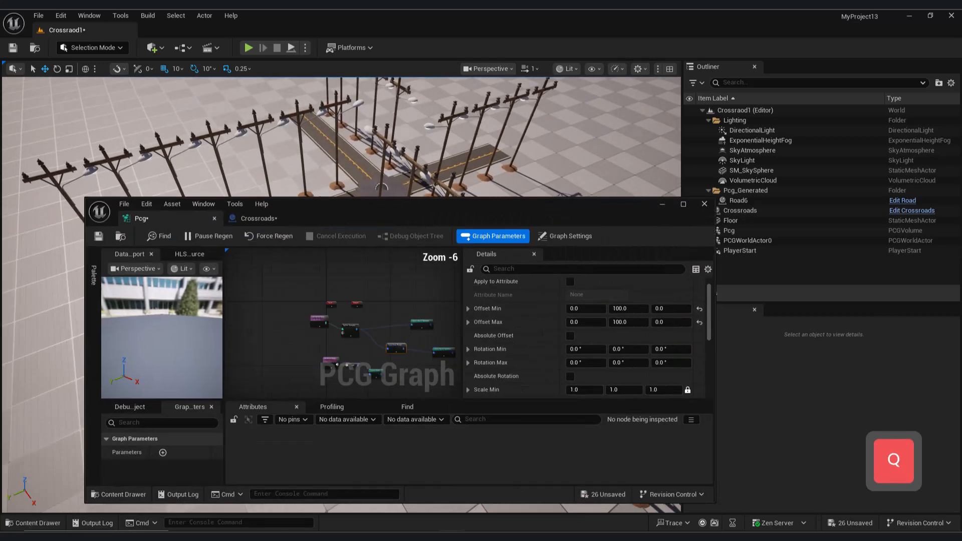
{"action": "left_click", "coordinate": [285, 271]}
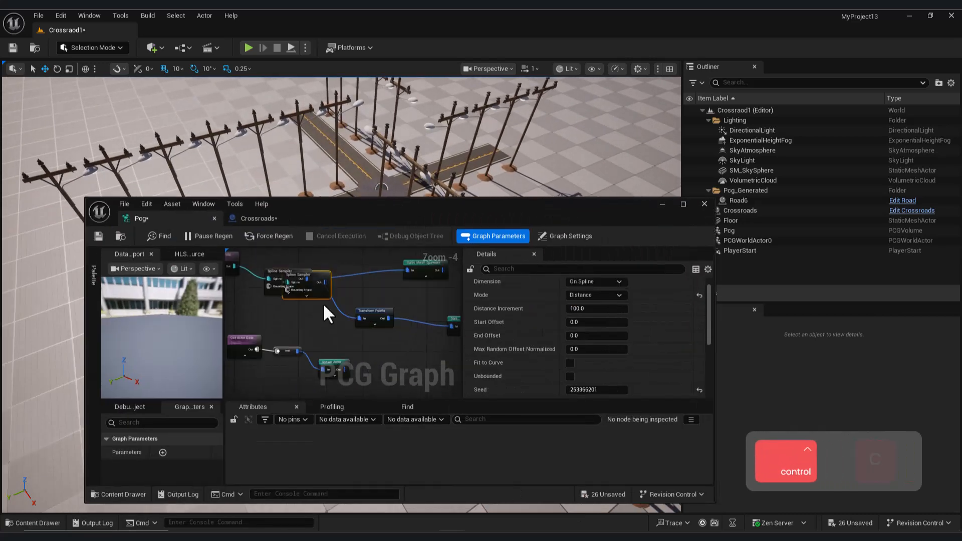
{"action": "key", "text": "ctrl+c"}
{"action": "key", "text": "ctrl+v"}
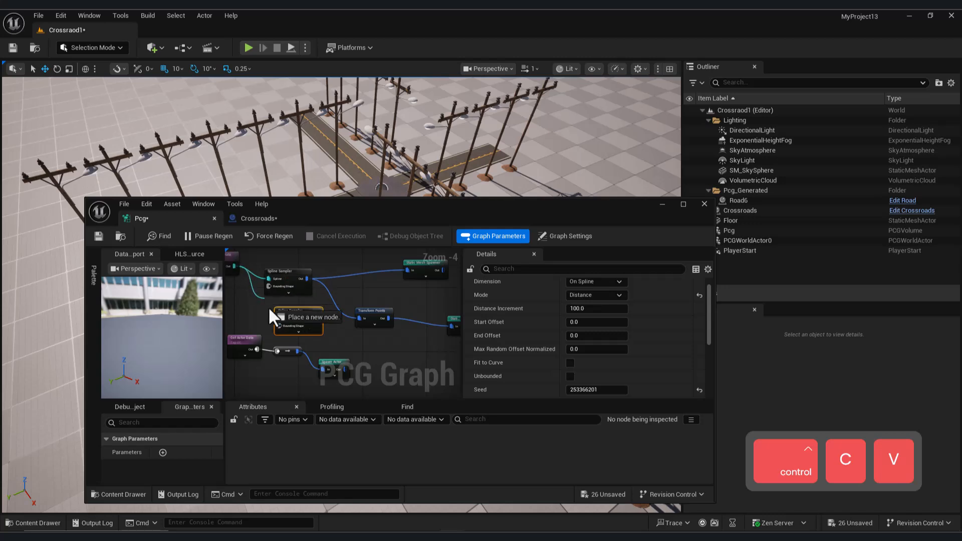
{"action": "right_click_drag", "start_coordinate": [325, 321], "coordinate": [313, 317]}
{"action": "left_click_drag", "start_coordinate": [307, 314], "coordinate": [347, 312]}
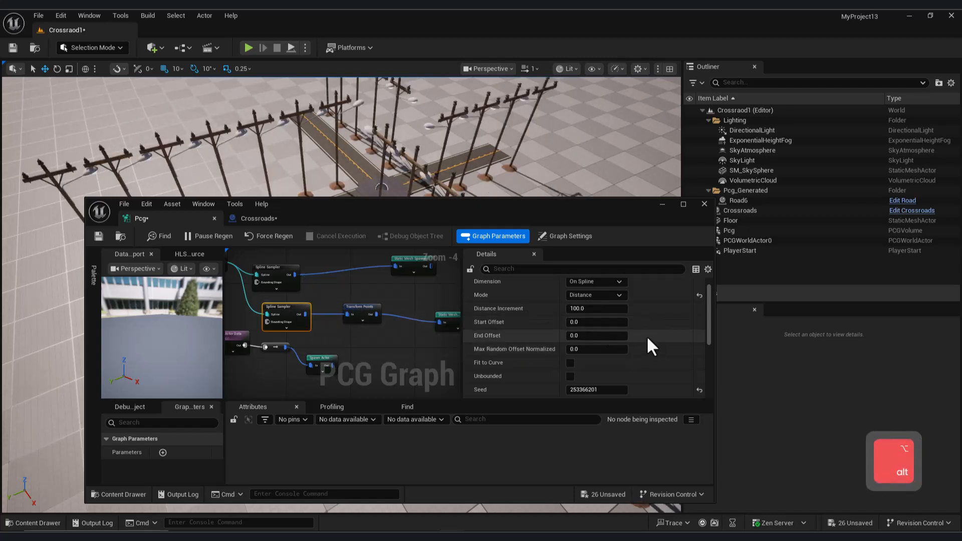
- Set the duplicated Spline Sampler's Distance Increment to about 280.66 and check the pole spacing along the roads
{"action": "mouse_move", "coordinate": [596, 309]}
{"action": "left_mouse_down"}
{"action": "mouse_move", "coordinate": [576, 309]}
{"action": "mouse_move", "coordinate": [595, 311]}
{"action": "left_mouse_up"}
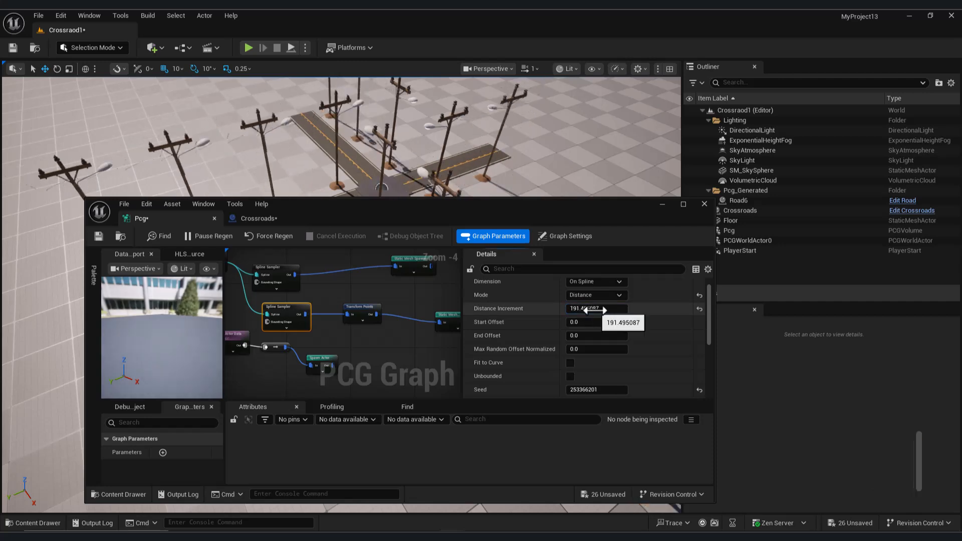
{"action": "left_click", "coordinate": [669, 207]}
{"action": "key", "text": "a"}
{"action": "right_click_drag", "start_coordinate": [517, 218], "coordinate": [586, 221]}
{"action": "key", "text": "w"}
{"action": "right_click_drag", "start_coordinate": [371, 164], "coordinate": [404, 166]}
- Select the end point of Road6's Spline1 and move it outward to an X location of about 2070
{"action": "left_click", "coordinate": [372, 166]}
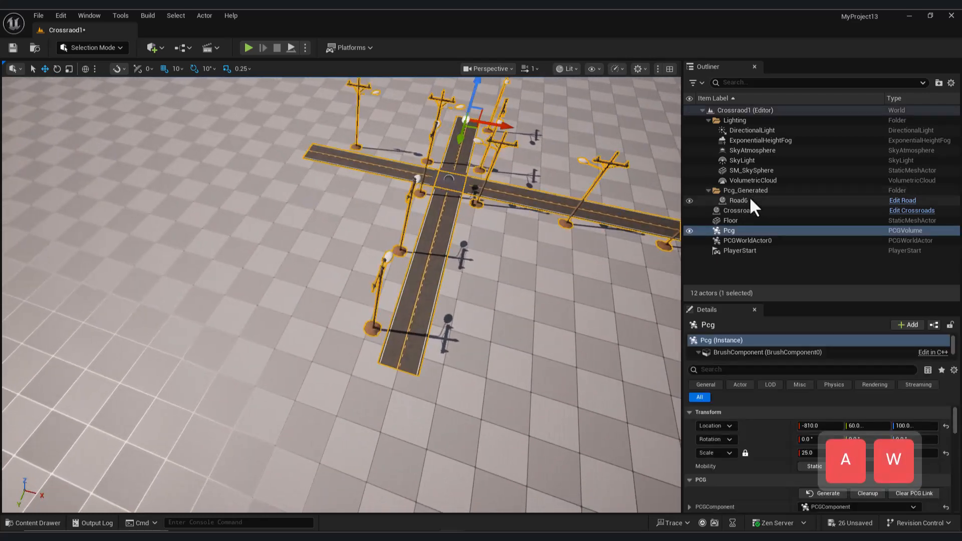
{"action": "left_click", "coordinate": [751, 201]}
{"action": "left_click", "coordinate": [307, 151]}
{"action": "key", "text": "s"}
{"action": "mouse_move", "coordinate": [307, 151]}
{"action": "right_mouse_down"}
{"action": "mouse_move", "coordinate": [341, 151]}
{"action": "mouse_move", "coordinate": [326, 150]}
{"action": "right_mouse_up"}
{"action": "key", "text": "a"}
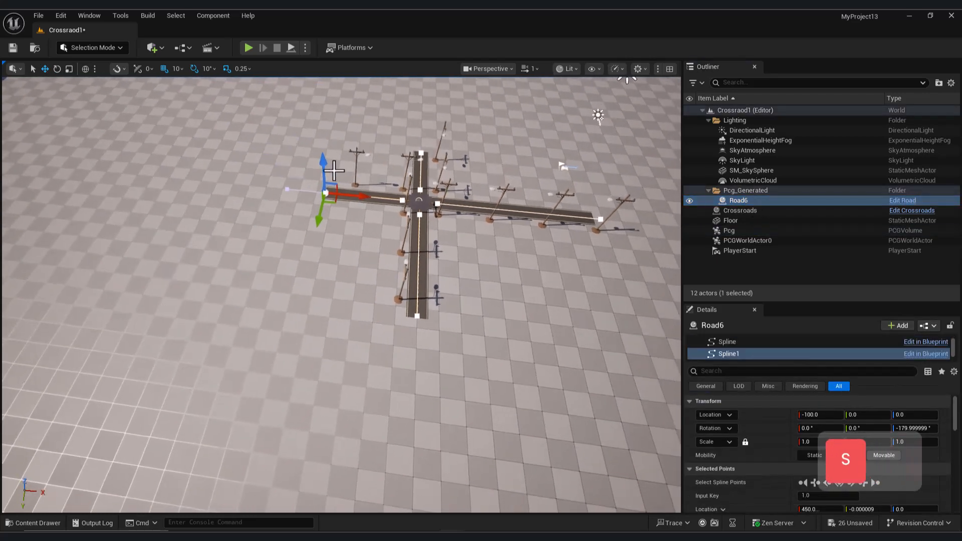
{"action": "left_click_drag", "start_coordinate": [358, 195], "coordinate": [168, 179]}
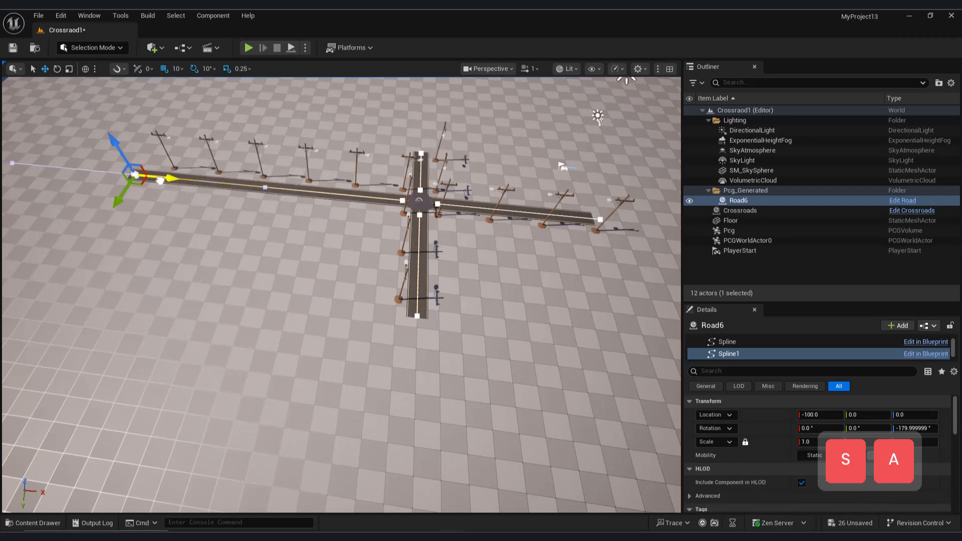
{"action": "key", "text": "d"}
{"action": "right_click_drag", "start_coordinate": [282, 256], "coordinate": [282, 256]}
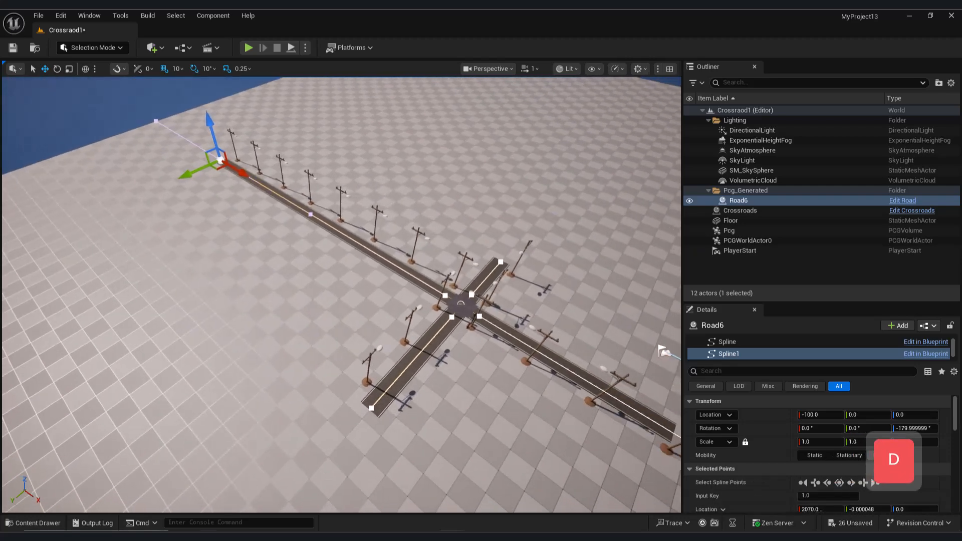
- Try a Distance Increment of about 869.83 on the poles' Spline Sampler and check the spacing around the crossroads
{"action": "mouse_move", "coordinate": [452, 537]}
{"action": "left_click", "coordinate": [503, 494]}
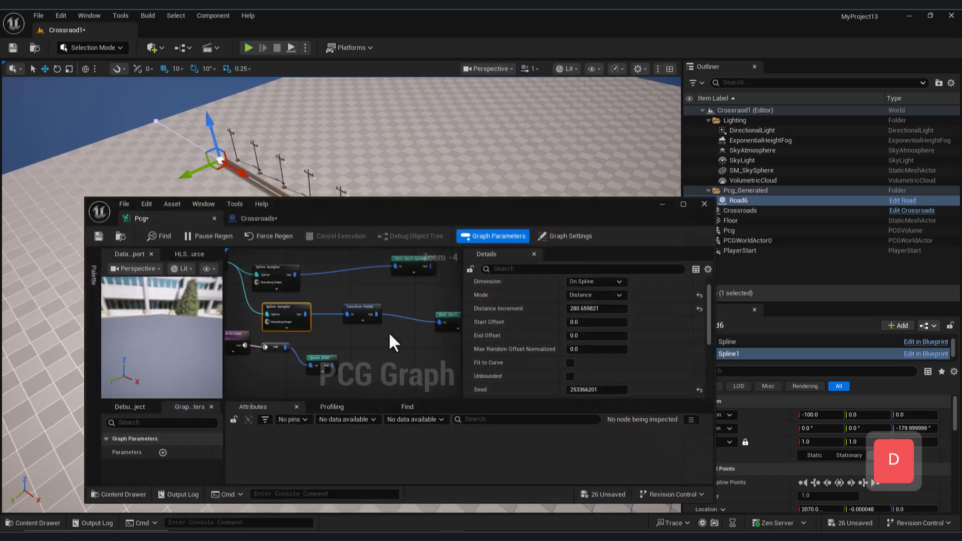
{"action": "mouse_move", "coordinate": [596, 309]}
{"action": "left_mouse_down"}
{"action": "mouse_move", "coordinate": [632, 310]}
{"action": "mouse_move", "coordinate": [592, 313]}
{"action": "left_mouse_up"}
{"action": "right_click", "coordinate": [598, 311]}
{"action": "left_click_drag", "start_coordinate": [587, 203], "coordinate": [354, 334]}
{"action": "right_click_drag", "start_coordinate": [430, 255], "coordinate": [40, 276]}
{"action": "key", "text": "w"}
{"action": "key", "text": "d"}
{"action": "key", "text": "d"}
{"action": "key", "text": "s"}
{"action": "key", "text": "d"}
{"action": "key", "text": "w"}
{"action": "right_click_drag", "start_coordinate": [532, 419], "coordinate": [429, 400]}
{"action": "key", "text": "s"}
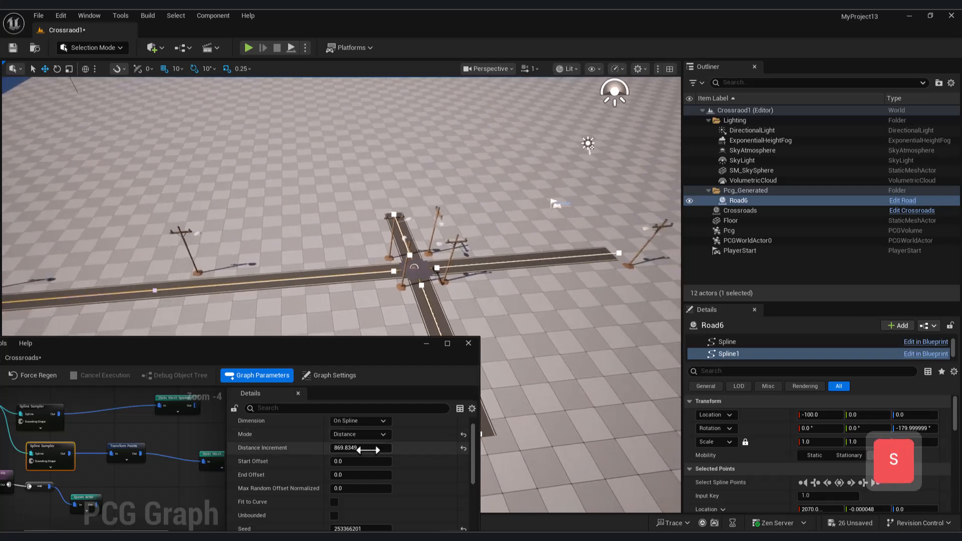
- Set the poles' Spline Sampler Distance Increment to about 479.97
{"action": "left_click_drag", "start_coordinate": [360, 448], "coordinate": [341, 448]}
{"action": "right_click_drag", "start_coordinate": [569, 315], "coordinate": [420, 305]}
{"action": "key", "text": "d"}
{"action": "key", "text": "w"}
{"action": "key", "text": "s"}
{"action": "key", "text": "d"}
- Extend Road6's Spline3 branch outward by its end point and check the poles along it
{"action": "left_click", "coordinate": [434, 264]}
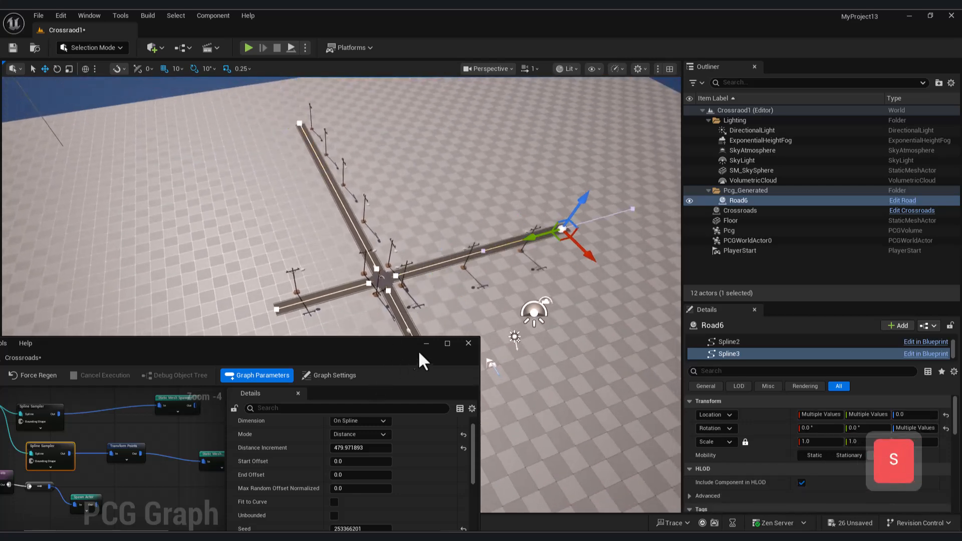
{"action": "left_click_drag", "start_coordinate": [357, 342], "coordinate": [528, 250]}
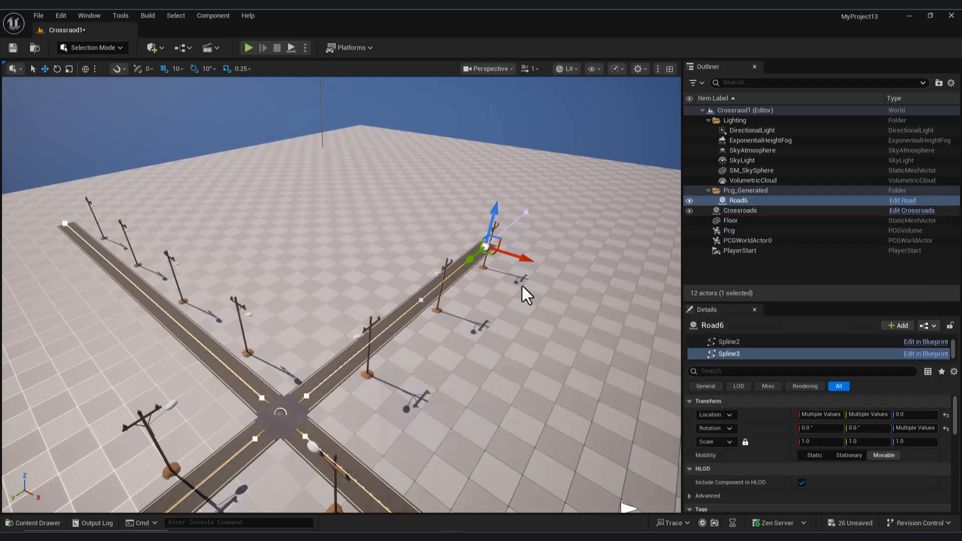
{"action": "left_click", "coordinate": [422, 394]}
{"action": "right_click_drag", "start_coordinate": [406, 423], "coordinate": [441, 416]}
{"action": "right_click_drag", "start_coordinate": [301, 226], "coordinate": [197, 225]}
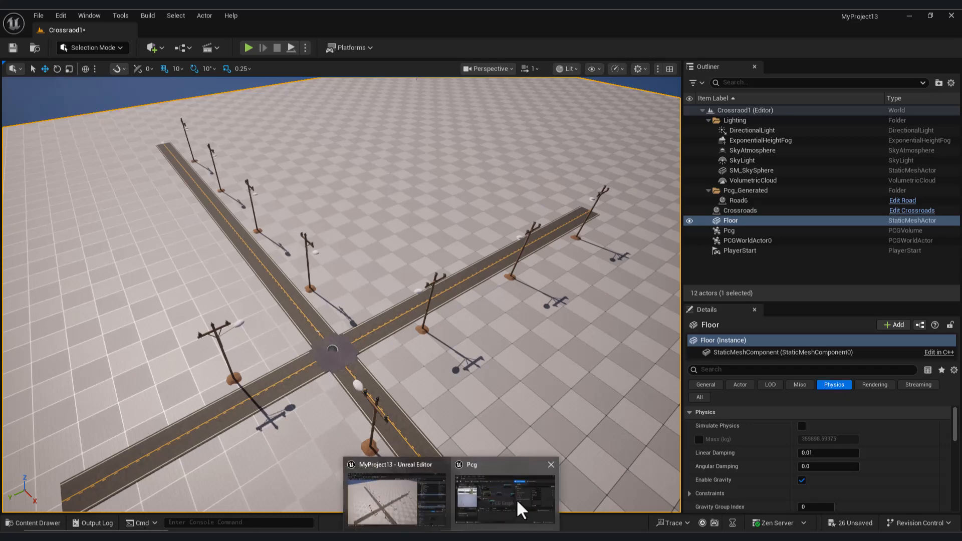
- Set the Z rotation in the poles' Transform Points Rotation Min and Rotation Max to 90°
{"action": "left_click", "coordinate": [515, 514]}
{"action": "left_click", "coordinate": [569, 296]}
{"action": "left_click_drag", "start_coordinate": [754, 196], "coordinate": [774, 180]}
{"action": "scroll", "coordinate": [852, 301], "scroll_direction": "down", "scroll_amount": 2}
{"action": "left_click", "coordinate": [924, 300]}
{"action": "type", "text": "90"}
{"action": "key", "text": "Return"}
{"action": "left_click", "coordinate": [915, 287]}
{"action": "type", "text": "90"}
{"action": "key", "text": "Return"}
- Examine the rotated utility poles from road level, turning the directional light to compare daylight and dusk
{"action": "key", "text": "a"}
{"action": "right_click_drag", "start_coordinate": [621, 120], "coordinate": [652, 95]}
{"action": "key", "text": "q"}
{"action": "key", "text": "s"}
{"action": "key", "text": "d"}
{"action": "key", "text": "w"}
{"action": "key", "text": "a"}
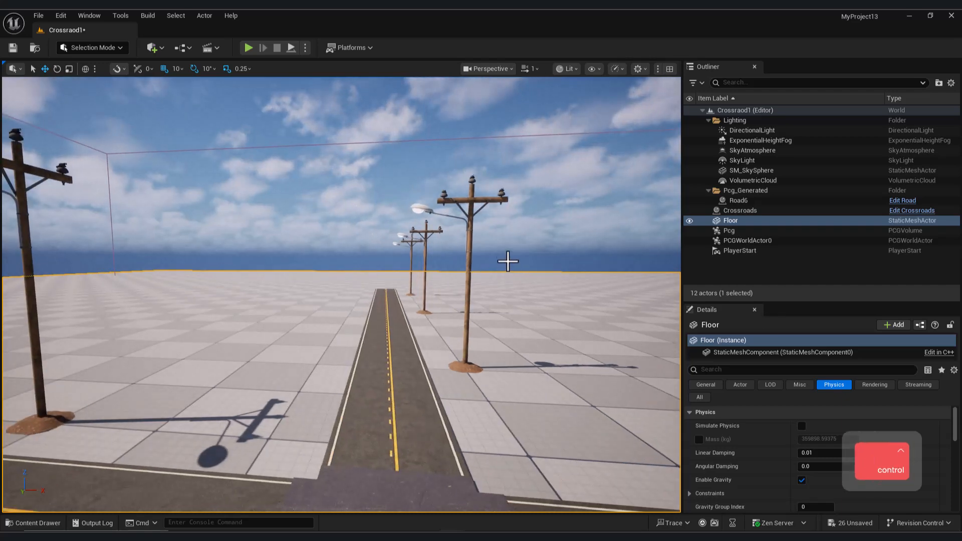
{"action": "key", "text": "ctrl+l"}
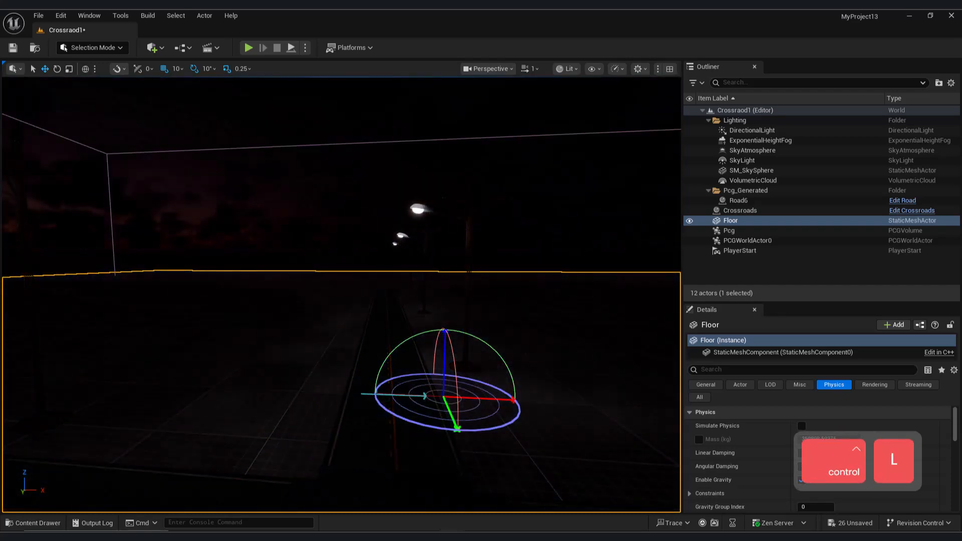
{"action": "mouse_move", "coordinate": [519, 340]}
{"action": "right_mouse_down", "text": "ctrl"}
{"action": "mouse_move", "coordinate": [371, 334]}
{"action": "mouse_move", "coordinate": [520, 340]}
{"action": "right_mouse_up", "text": "ctrl"}
{"action": "key", "text": "ctrl+l"}
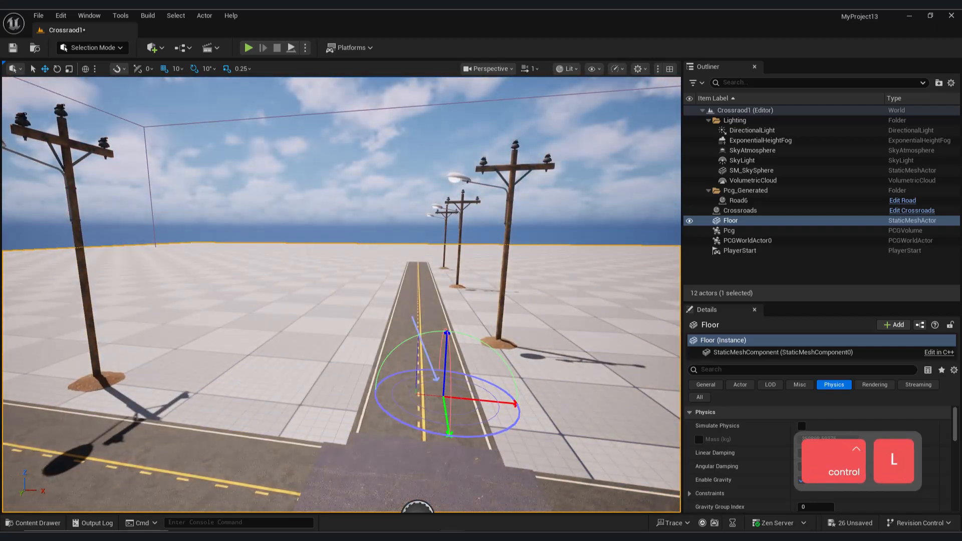
{"action": "right_click_drag", "start_coordinate": [542, 296], "coordinate": [431, 331]}
{"action": "key", "text": "s"}
{"action": "key", "text": "a"}
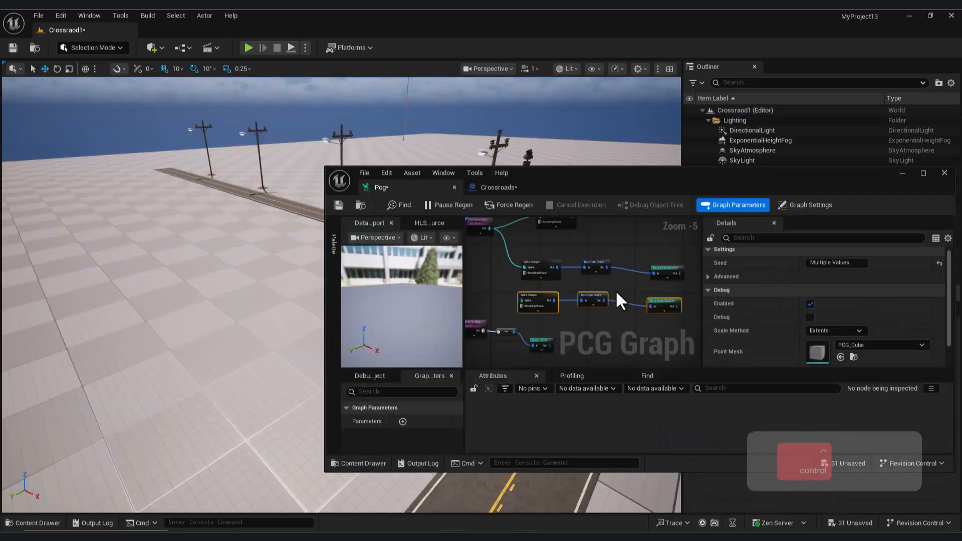
- Duplicate the poles' Spline Sampler, Transform Points and Static Mesh Spawner chain and place the copy below the original
{"action": "key", "text": "ctrl+c"}
{"action": "key", "text": "ctrl+v"}
{"action": "left_click_drag", "start_coordinate": [523, 243], "coordinate": [555, 316]}
{"action": "right_click_drag", "start_coordinate": [616, 295], "coordinate": [497, 277]}
- Replace the utility pole in the duplicated Static Mesh Spawner's mesh entry with the trash bin mesh from the project content
{"action": "left_click", "coordinate": [574, 299]}
{"action": "scroll", "coordinate": [773, 302], "scroll_direction": "down", "scroll_amount": 3}
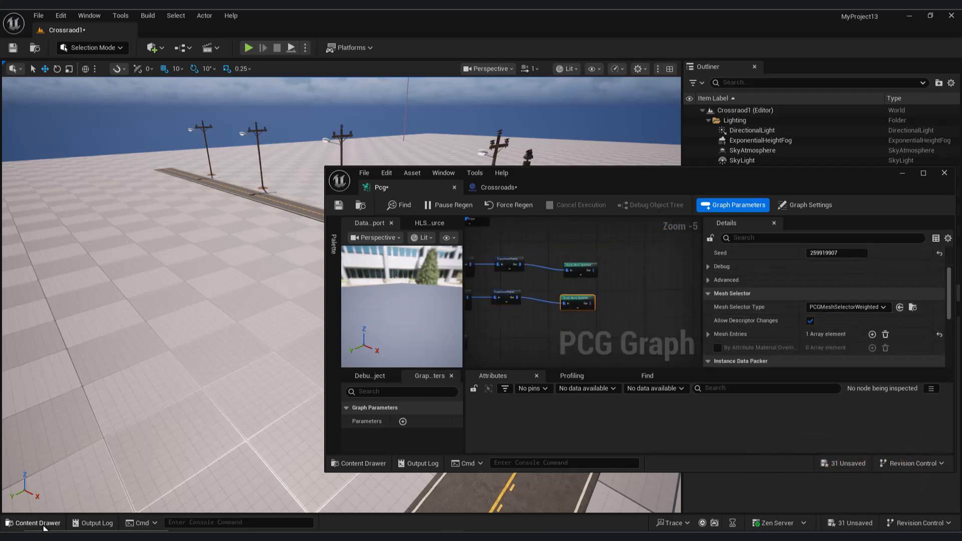
{"action": "left_click", "coordinate": [44, 526]}
{"action": "left_click_drag", "start_coordinate": [681, 171], "coordinate": [499, 49]}
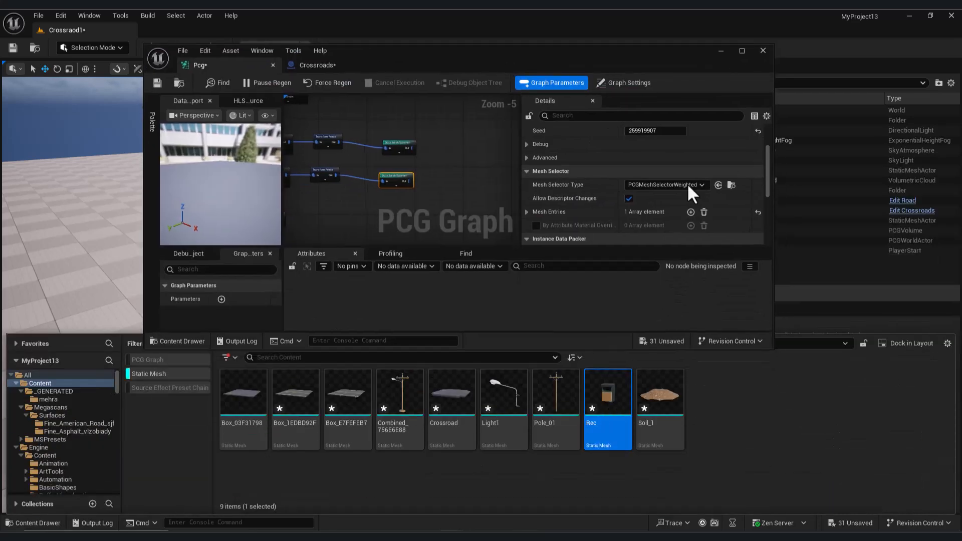
{"action": "left_click", "coordinate": [527, 212]}
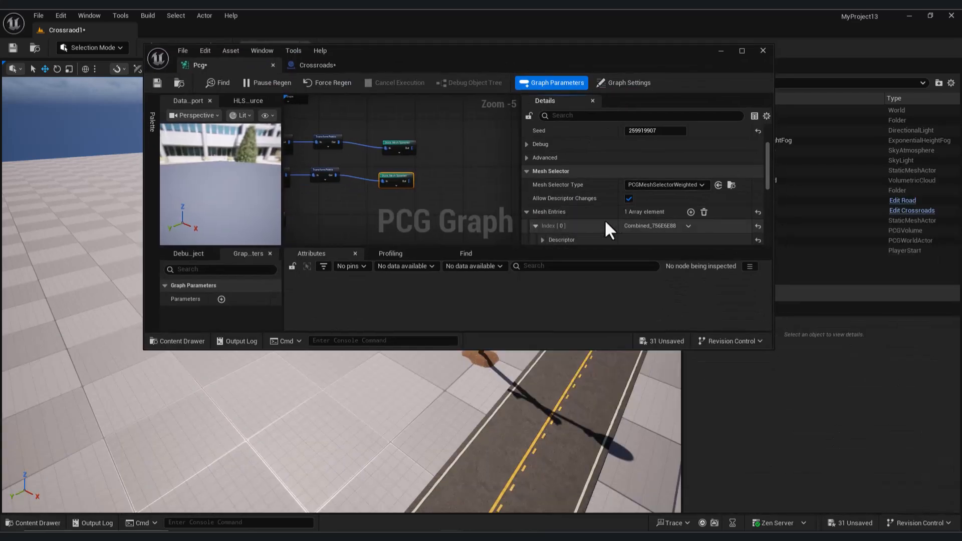
{"action": "left_click", "coordinate": [543, 240]}
{"action": "left_click", "coordinate": [662, 212]}
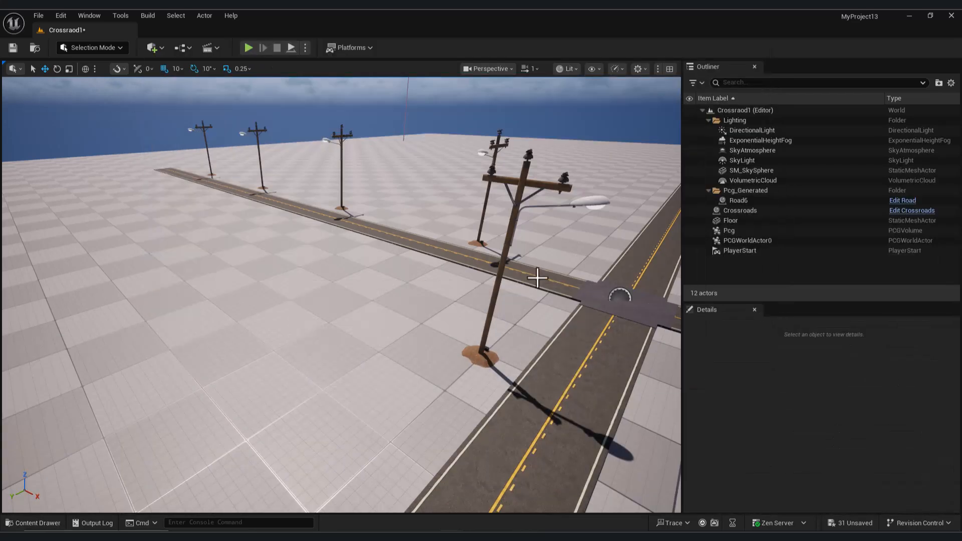
{"action": "key", "text": "w"}
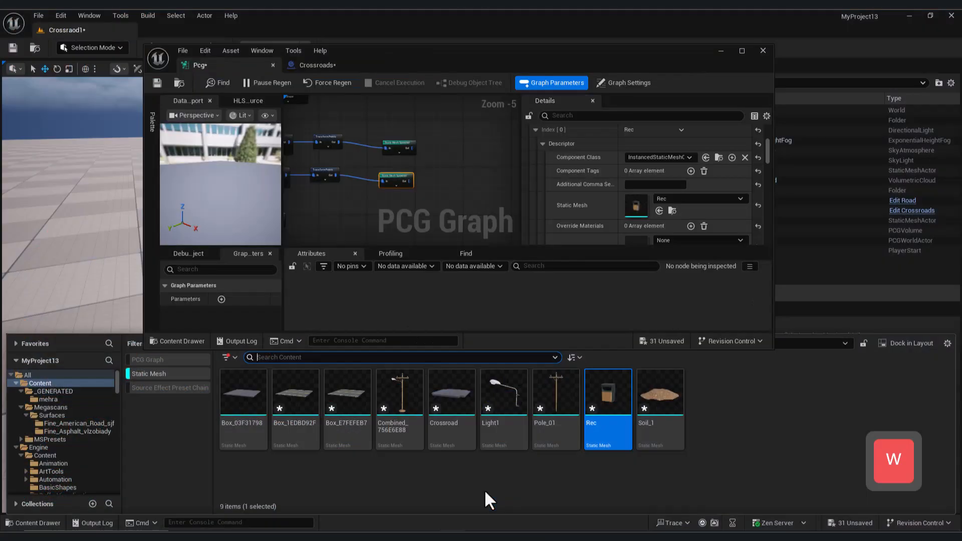
- Set the bins' Transform Points Scale Min and Max to 3.0, their Spline Sampler Start Offset to about 198.95, and shorten its Distance Increment
{"action": "left_click", "coordinate": [389, 204]}
{"action": "scroll", "coordinate": [679, 198], "scroll_direction": "up", "scroll_amount": 3}
{"action": "type", "text": "0.3"}
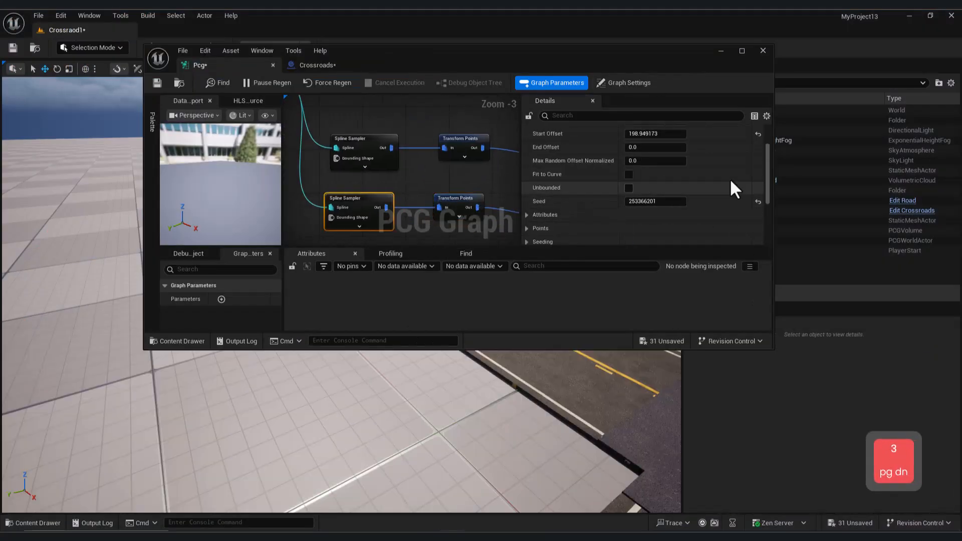
{"action": "scroll", "coordinate": [730, 188], "scroll_direction": "up", "scroll_amount": 2}
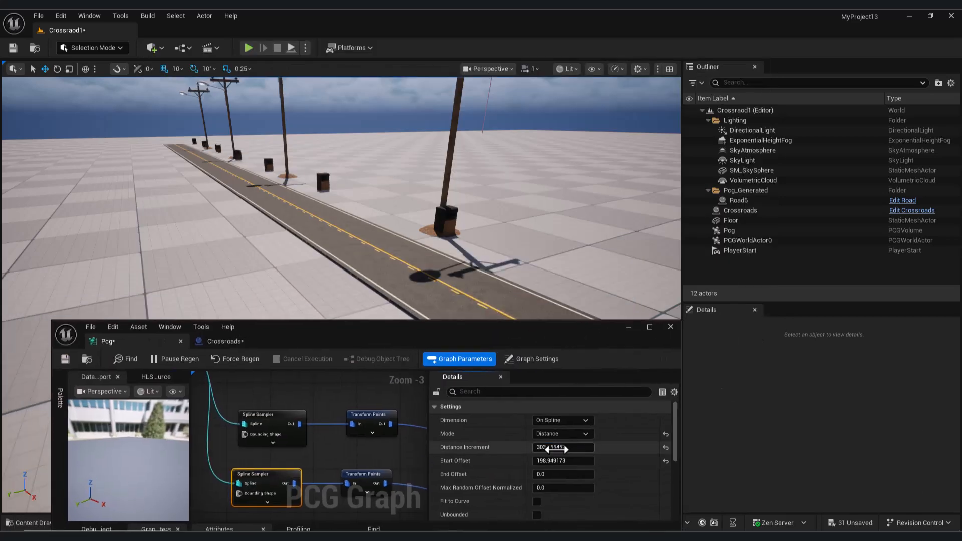
{"action": "left_click_drag", "start_coordinate": [562, 447], "coordinate": [545, 462]}
- Set the Z rotation in the bins' Transform Points Rotation Min and Rotation Max to -180°
{"action": "right_click_drag", "start_coordinate": [370, 485], "coordinate": [242, 448]}
{"action": "left_click", "coordinate": [242, 448]}
{"action": "left_click", "coordinate": [635, 489]}
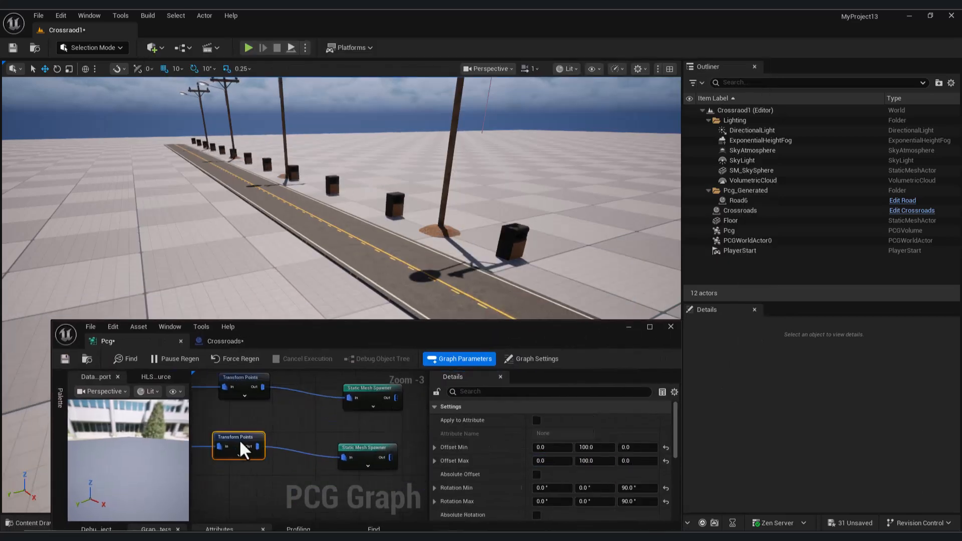
{"action": "type", "text": "0"}
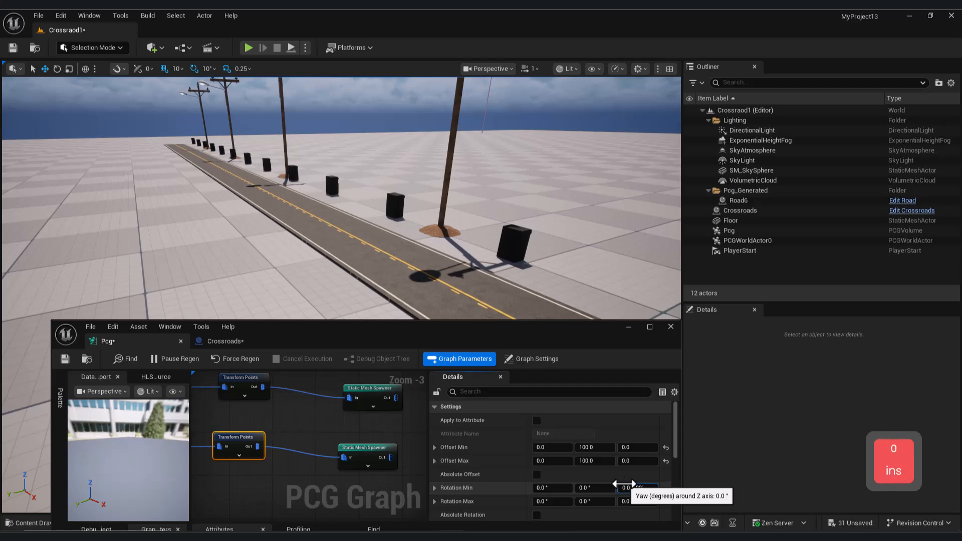
{"action": "left_click", "coordinate": [645, 499]}
{"action": "type", "text": "-90"}
{"action": "key", "text": "Return"}
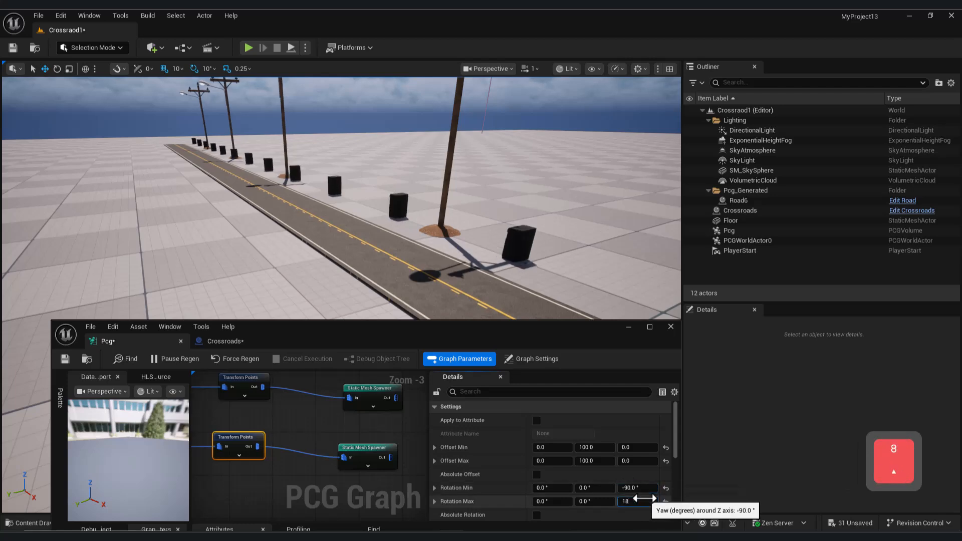
{"action": "left_click", "coordinate": [632, 489]}
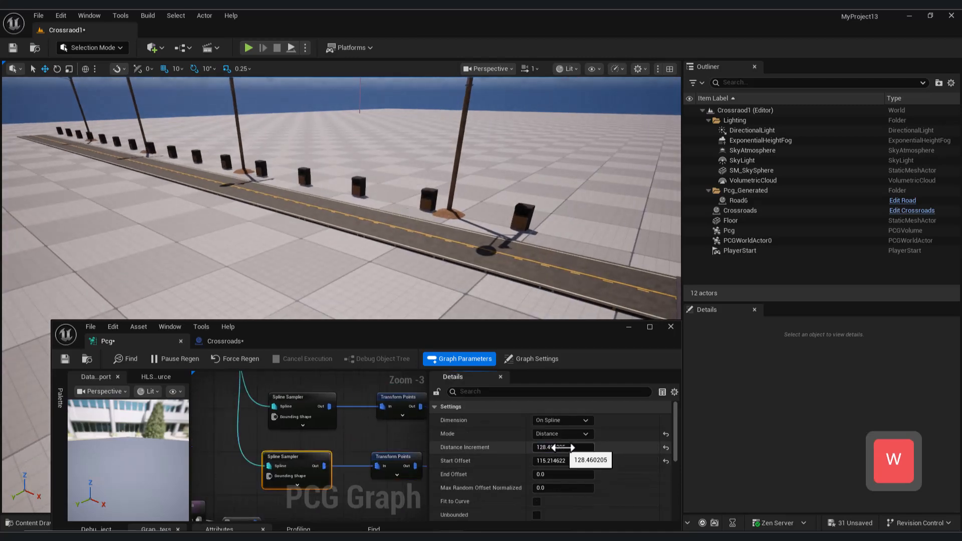
- Set the bins' Spline Sampler Distance Increment to about 627.79 and check their spacing near the crossroads
{"action": "mouse_move", "coordinate": [553, 448]}
{"action": "left_mouse_down"}
{"action": "mouse_move", "coordinate": [596, 447]}
{"action": "mouse_move", "coordinate": [557, 448]}
{"action": "left_mouse_up"}
{"action": "key", "text": "s"}
{"action": "right_click_drag", "start_coordinate": [381, 216], "coordinate": [426, 245]}
{"action": "key", "text": "w"}
{"action": "right_click_drag", "start_coordinate": [310, 459], "coordinate": [331, 447]}
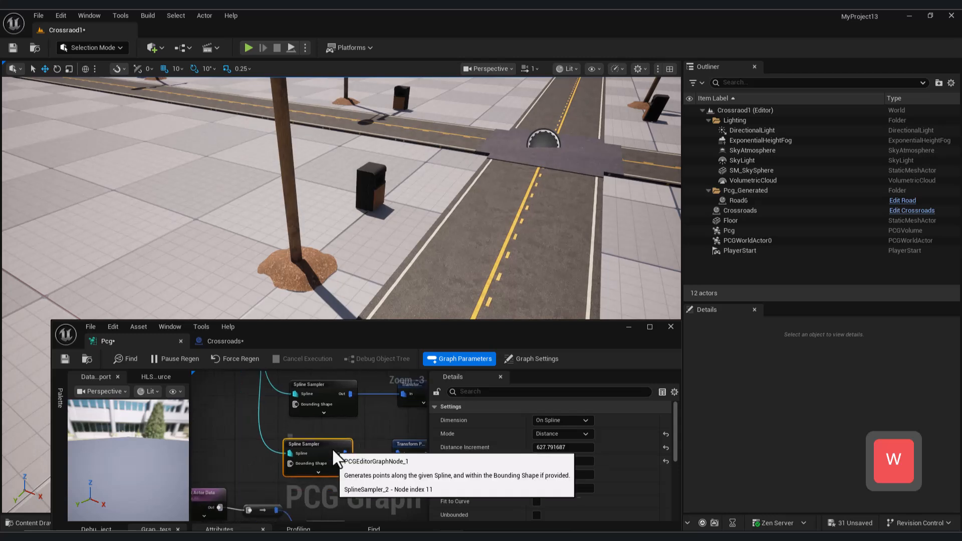
- Set the Y component of the bins' Transform Points Offset Min to 50 and check their distance from the road
{"action": "left_click", "coordinate": [410, 446]}
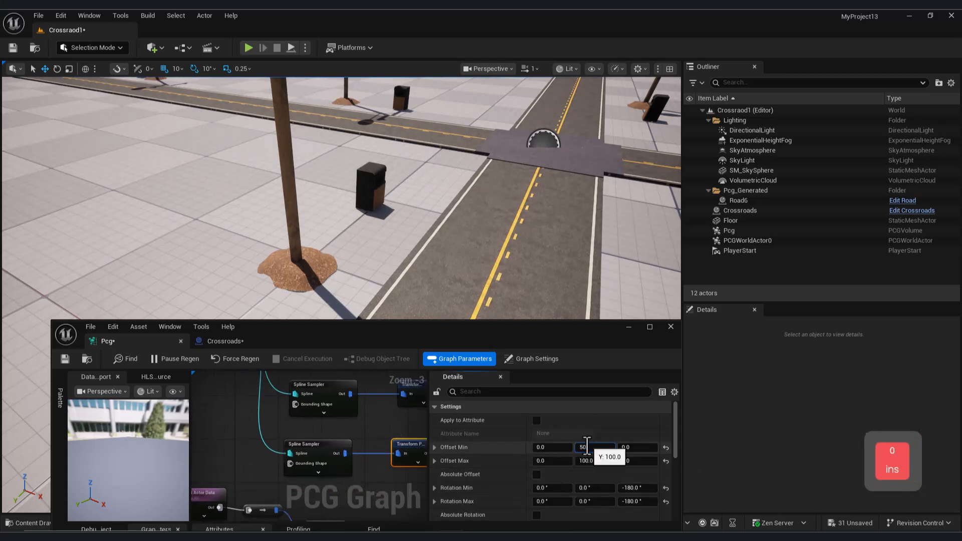
{"action": "right_click_drag", "start_coordinate": [544, 280], "coordinate": [601, 245]}
{"action": "key", "text": "s"}
{"action": "key", "text": "a"}
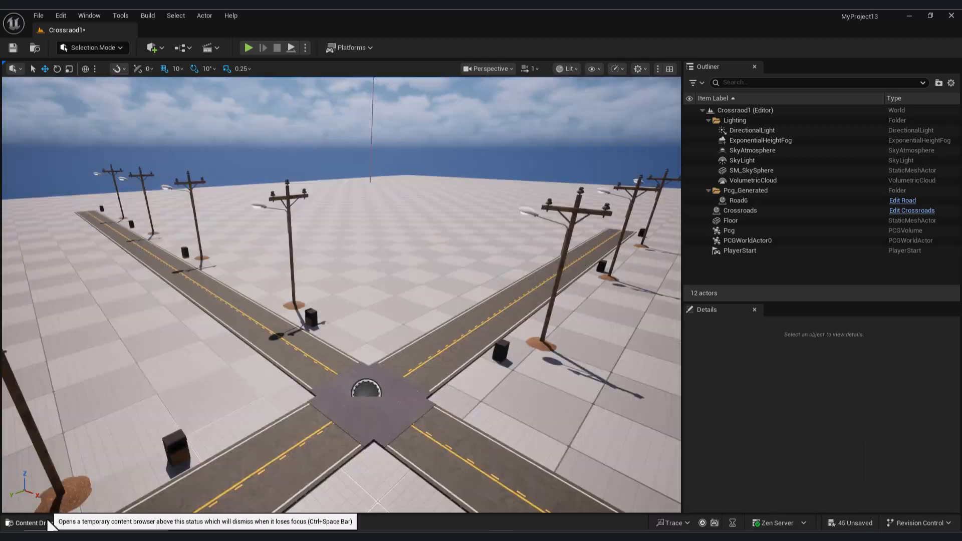
- Duplicate the bins' Spline Sampler, Transform Points and Static Mesh Spawner nodes and connect the copy to the road spline data
{"action": "left_click", "coordinate": [48, 521]}
{"action": "left_click", "coordinate": [37, 383]}
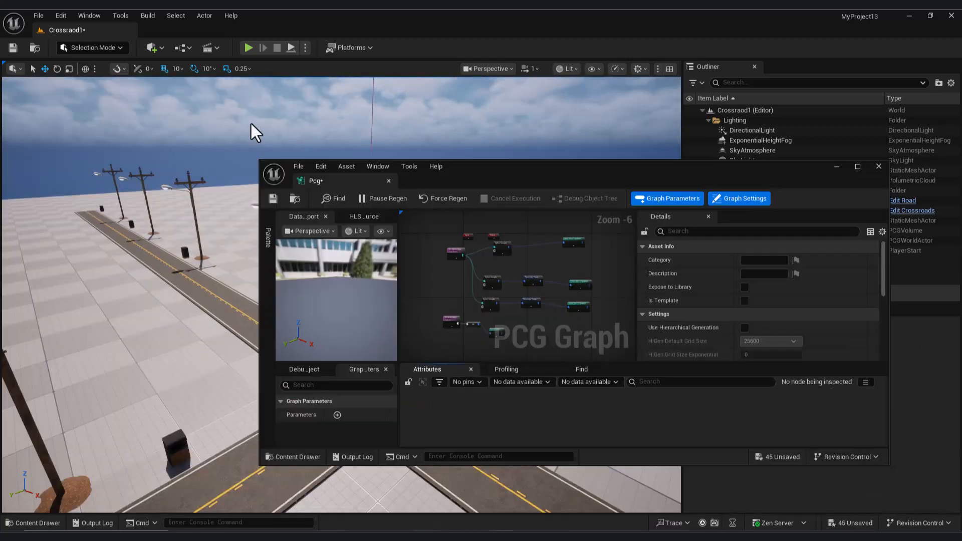
{"action": "scroll", "coordinate": [556, 272], "scroll_direction": "up", "scroll_amount": 2}
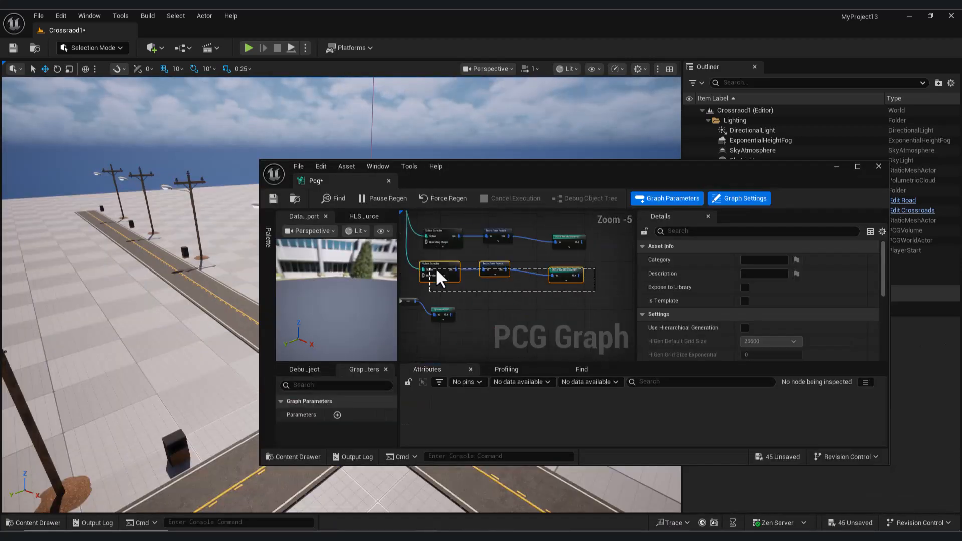
{"action": "left_click_drag", "start_coordinate": [428, 270], "coordinate": [429, 271]}
{"action": "key", "text": "ctrl+c"}
{"action": "key", "text": "ctrl+v"}
{"action": "right_click_drag", "start_coordinate": [464, 281], "coordinate": [499, 314]}
{"action": "left_click_drag", "start_coordinate": [507, 351], "coordinate": [533, 301]}
{"action": "right_click_drag", "start_coordinate": [572, 291], "coordinate": [472, 304]}
- Set the Y component of Offset Min and Offset Max in the duplicated Transform Points node to 150
{"action": "left_click", "coordinate": [505, 310]}
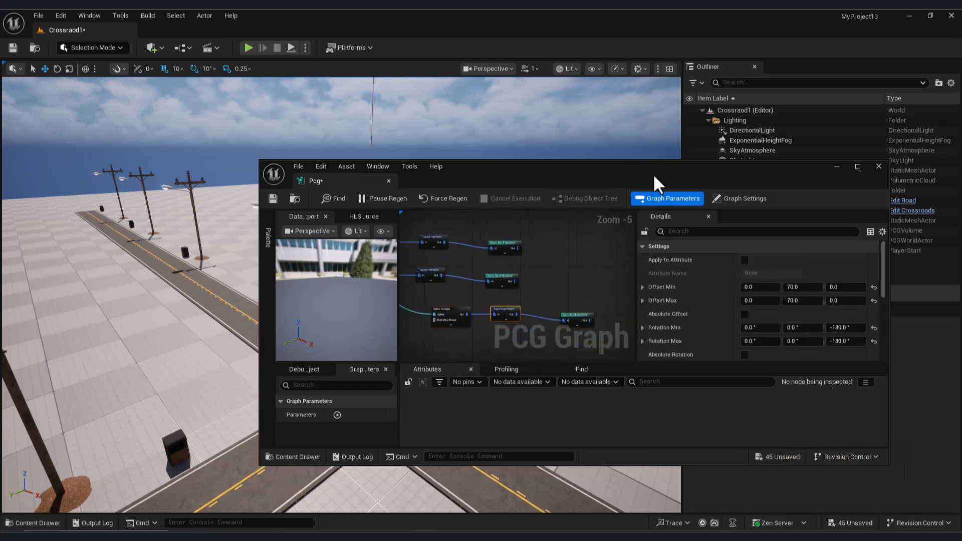
{"action": "type", "text": "150"}
{"action": "key", "text": "Return"}
{"action": "left_click", "coordinate": [814, 302]}
{"action": "type", "text": "150"}
{"action": "key", "text": "Return"}
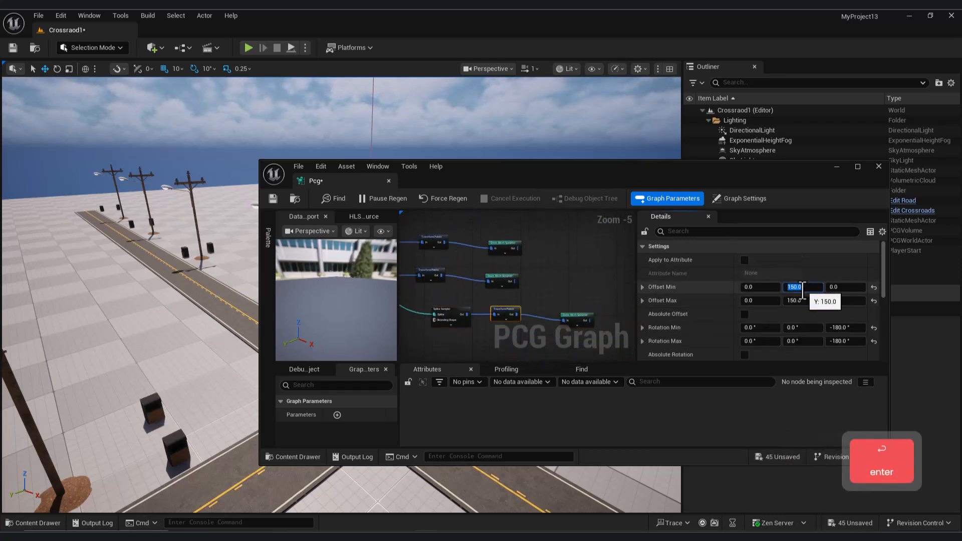
- Assign the B2 building mesh as the static mesh of the duplicated Static Mesh Spawner
{"action": "mouse_move", "coordinate": [787, 181]}
{"action": "left_mouse_down"}
{"action": "mouse_move", "coordinate": [793, 264]}
{"action": "mouse_move", "coordinate": [795, 172]}
{"action": "left_mouse_up"}
{"action": "right_click_drag", "start_coordinate": [589, 298], "coordinate": [577, 276]}
{"action": "scroll", "coordinate": [576, 276], "scroll_direction": "up", "scroll_amount": 4}
{"action": "left_click", "coordinate": [573, 293]}
{"action": "scroll", "coordinate": [839, 303], "scroll_direction": "down", "scroll_amount": 3}
{"action": "left_click", "coordinate": [651, 290]}
{"action": "left_click", "coordinate": [661, 304]}
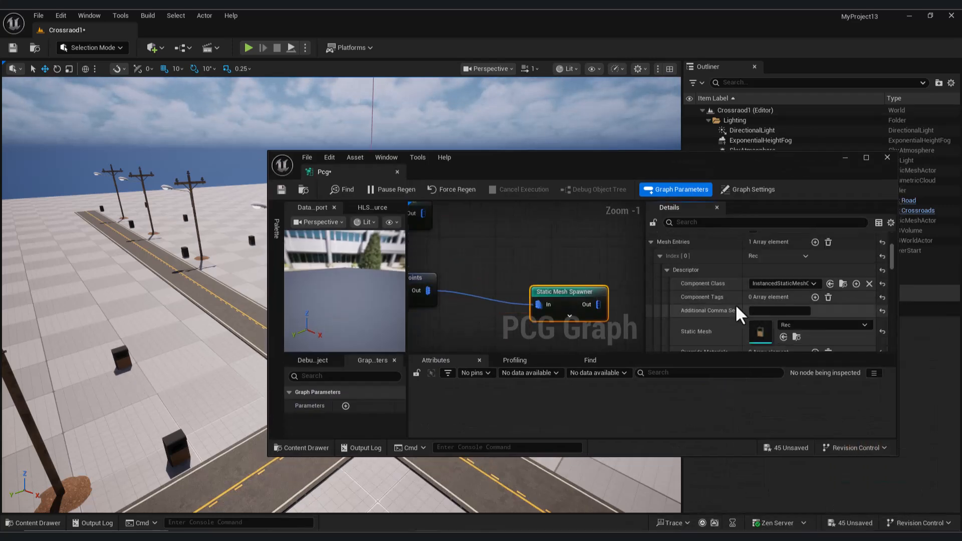
{"action": "scroll", "coordinate": [757, 321], "scroll_direction": "down", "scroll_amount": 2}
{"action": "left_click", "coordinate": [32, 523]}
{"action": "left_click_drag", "start_coordinate": [715, 155], "coordinate": [676, 67]}
{"action": "left_click_drag", "start_coordinate": [293, 396], "coordinate": [724, 210]}
- Set Scale Min and Scale Max of the buildings' Transform Points to 1.0 and check their size at the crossroads
{"action": "right_click_drag", "start_coordinate": [477, 169], "coordinate": [602, 171]}
{"action": "left_click", "coordinate": [528, 192]}
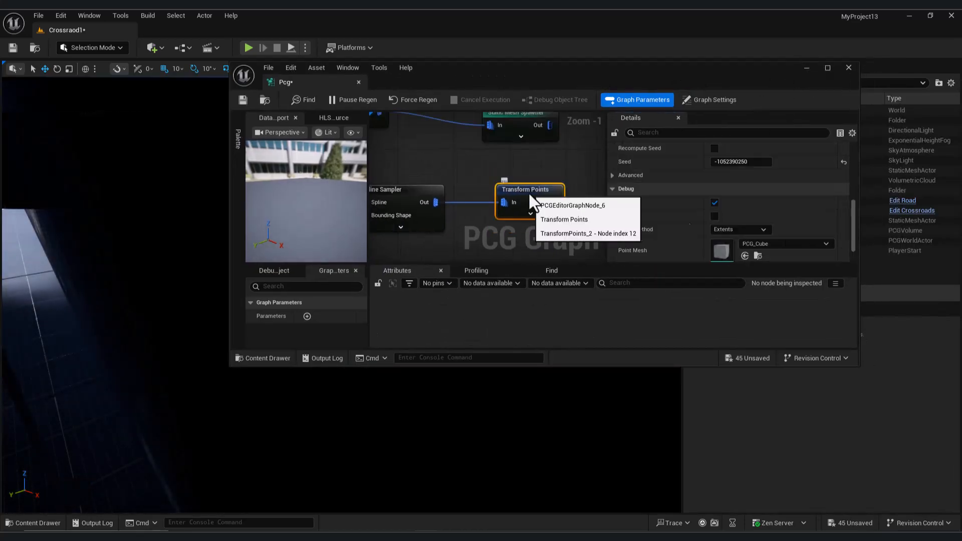
{"action": "scroll", "coordinate": [752, 205], "scroll_direction": "up", "scroll_amount": 5}
{"action": "left_click", "coordinate": [807, 218]}
{"action": "type", "text": "3"}
{"action": "key", "text": "Return"}
{"action": "type", "text": "1"}
{"action": "left_click", "coordinate": [769, 207]}
{"action": "left_click", "coordinate": [849, 68]}
{"action": "right_click_drag", "start_coordinate": [526, 210], "coordinate": [384, 212]}
{"action": "key", "text": "s"}
{"action": "key", "text": "a"}
{"action": "key", "text": "s"}
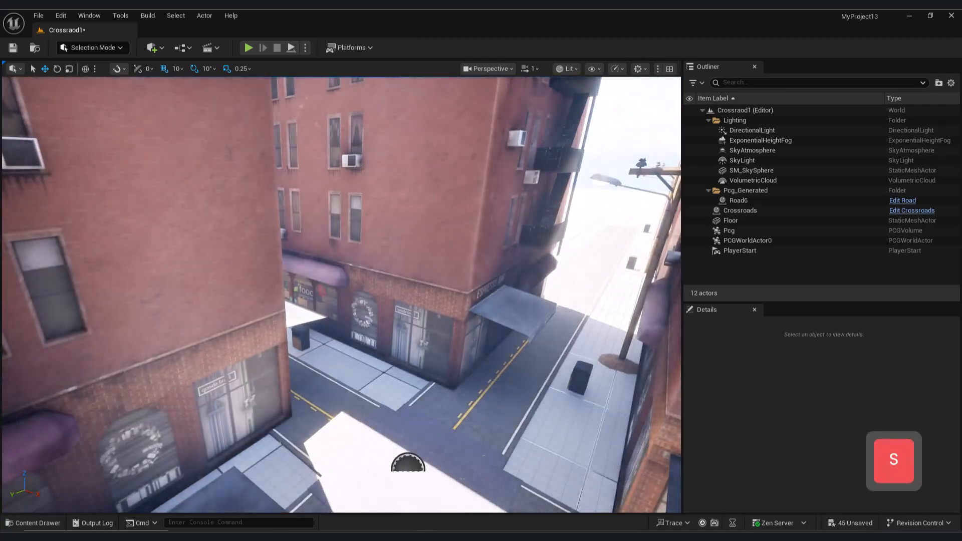
- Set the Z rotation in the buildings' Transform Points Rotation Min and Rotation Max to 0°
{"action": "mouse_move", "coordinate": [427, 537]}
{"action": "left_click", "coordinate": [483, 494]}
{"action": "left_click", "coordinate": [810, 179]}
{"action": "type", "text": "0"}
{"action": "key", "text": "Return"}
{"action": "left_click", "coordinate": [813, 167]}
{"action": "type", "text": "0"}
{"action": "key", "text": "Return"}
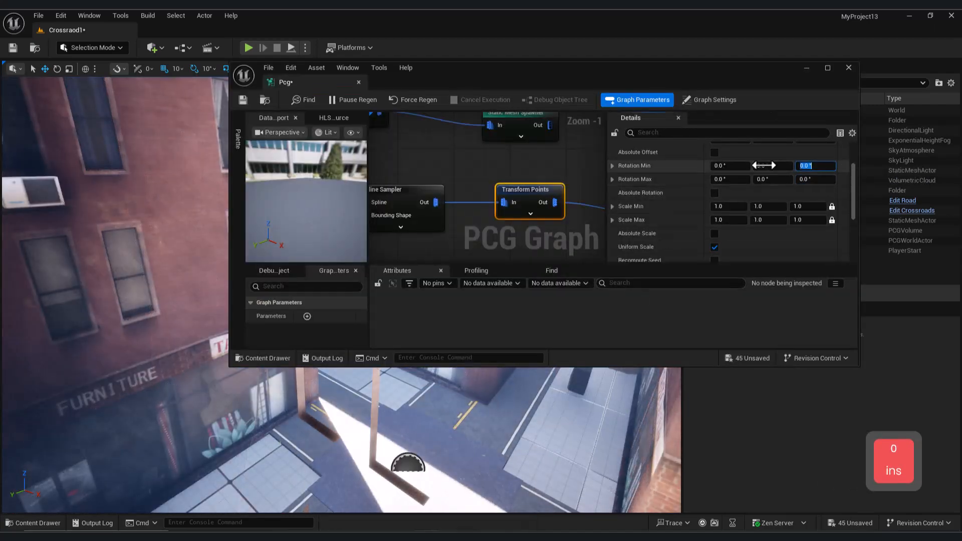
- Set Scale Min and Scale Max of the buildings' Transform Points to 0.5 and view the buildings along the roads
{"action": "left_click", "coordinate": [817, 211]}
{"action": "type", "text": "0.5"}
{"action": "key", "text": "Return"}
{"action": "left_click", "coordinate": [806, 220]}
{"action": "type", "text": "0.5"}
{"action": "key", "text": "Return"}
{"action": "left_click_drag", "start_coordinate": [690, 65], "coordinate": [565, 348]}
{"action": "key", "text": "d"}
{"action": "right_click_drag", "start_coordinate": [432, 241], "coordinate": [474, 243]}
{"action": "right_click_drag", "start_coordinate": [404, 454], "coordinate": [314, 424]}
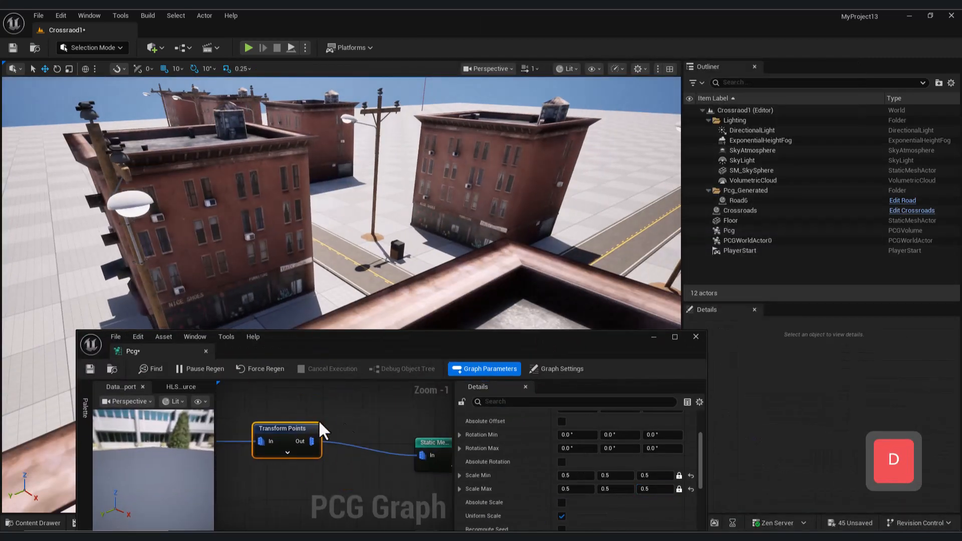
- Add the B1 building as a second mesh entry in the buildings' Static Mesh Spawner
{"action": "left_click", "coordinate": [377, 444]}
{"action": "scroll", "coordinate": [613, 501], "scroll_direction": "down", "scroll_amount": 5}
{"action": "left_click", "coordinate": [624, 456]}
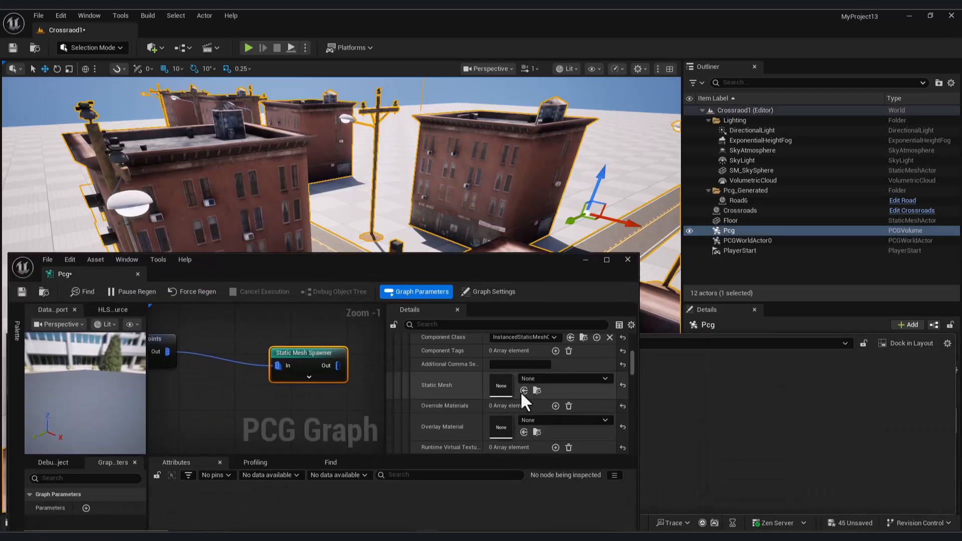
{"action": "left_click", "coordinate": [521, 391]}
{"action": "scroll", "coordinate": [466, 361], "scroll_direction": "up", "scroll_amount": 2}
- Check the buildings from above the roads and set their Transform Points Scale Min and Scale Max to 0.75
{"action": "right_click_drag", "start_coordinate": [401, 201], "coordinate": [301, 145]}
{"action": "key", "text": "s"}
{"action": "key", "text": "w"}
{"action": "key", "text": "s"}
{"action": "key", "text": "w"}
{"action": "left_click", "coordinate": [585, 260]}
{"action": "key", "text": "w"}
{"action": "key", "text": "s"}
{"action": "mouse_move", "coordinate": [427, 536]}
{"action": "left_click", "coordinate": [482, 500]}
{"action": "right_click_drag", "start_coordinate": [242, 351], "coordinate": [153, 366]}
{"action": "left_click", "coordinate": [266, 353]}
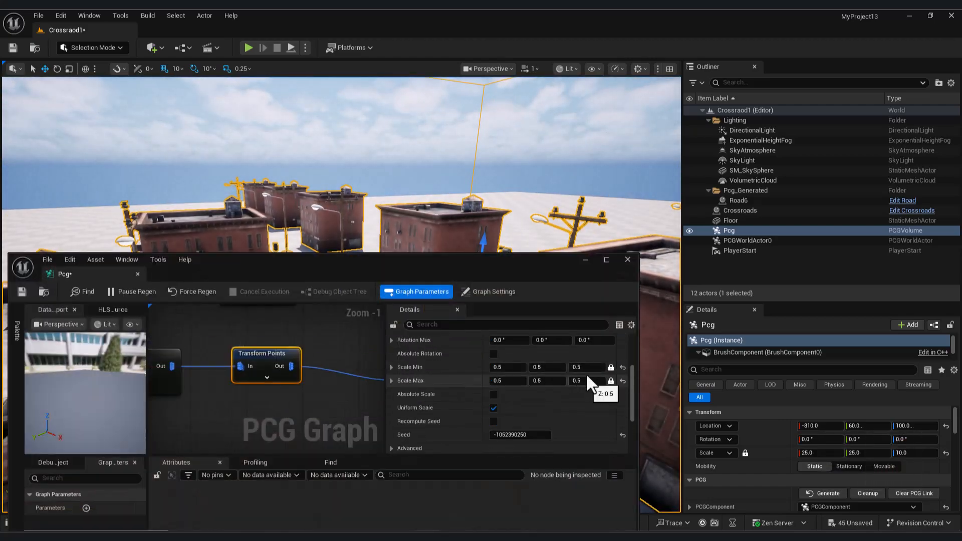
{"action": "left_click", "coordinate": [581, 382]}
{"action": "type", "text": "0.75"}
- Set the Start Offset of the buildings' Spline Sampler to about 188.80 and check their position near the crossroads
{"action": "right_click_drag", "start_coordinate": [567, 200], "coordinate": [662, 235]}
{"action": "key", "text": "s"}
{"action": "key", "text": "w"}
{"action": "key", "text": "a"}
{"action": "key", "text": "d"}
{"action": "mouse_move", "coordinate": [427, 536]}
{"action": "left_click", "coordinate": [466, 501]}
{"action": "left_click", "coordinate": [236, 374]}
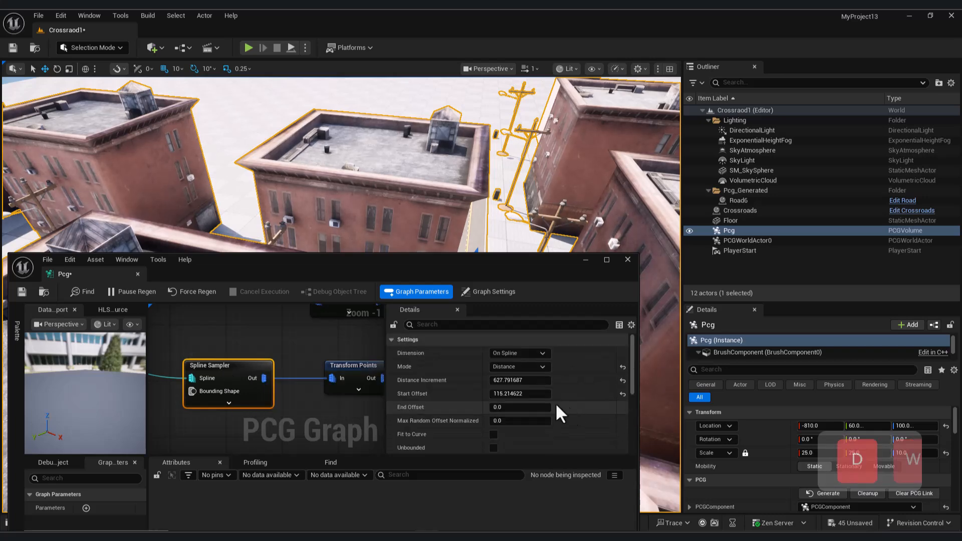
{"action": "key", "text": "q"}
{"action": "right_click_drag", "start_coordinate": [470, 221], "coordinate": [474, 226]}
{"action": "scroll", "coordinate": [310, 391], "scroll_direction": "down", "scroll_amount": 2}
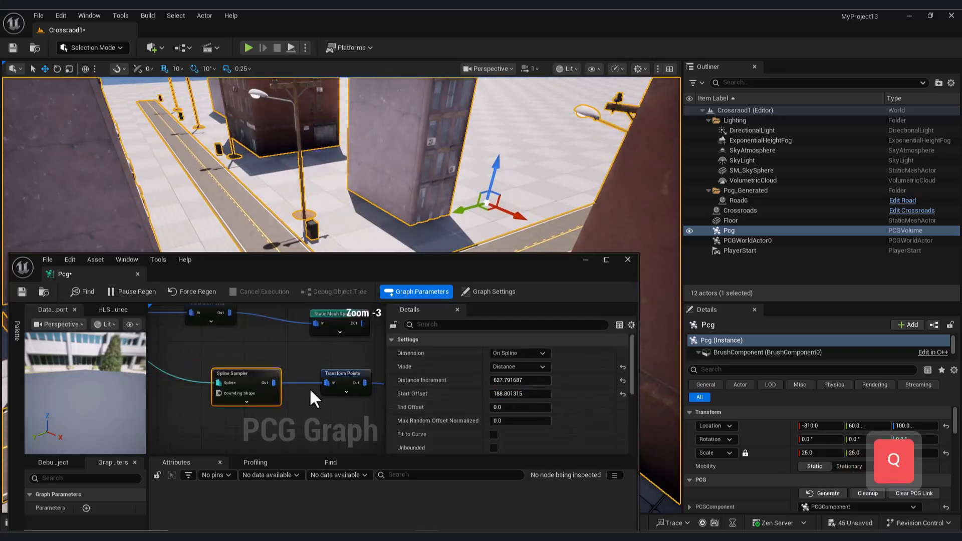
- Clear the B2 and B1 mesh entries from the buildings' Static Mesh Spawner and add one new entry
{"action": "left_click", "coordinate": [316, 360]}
{"action": "scroll", "coordinate": [622, 409], "scroll_direction": "down", "scroll_amount": 5}
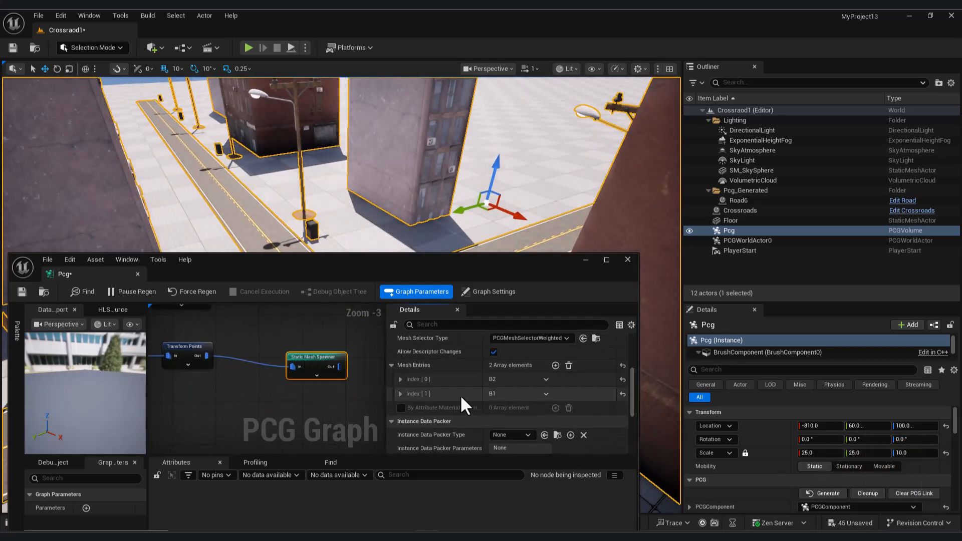
{"action": "right_click", "coordinate": [399, 393]}
{"action": "left_click", "coordinate": [400, 394]}
{"action": "scroll", "coordinate": [512, 401], "scroll_direction": "down", "scroll_amount": 1}
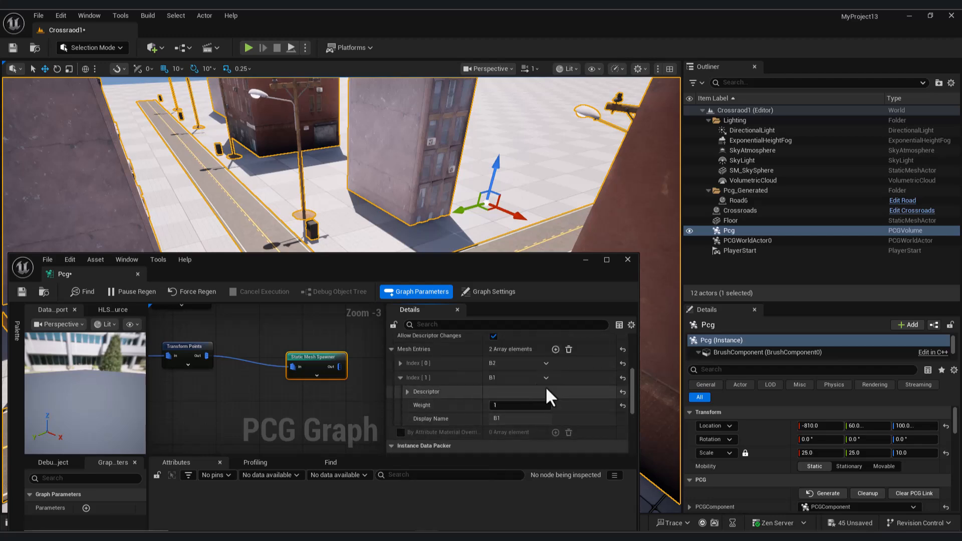
{"action": "left_click", "coordinate": [568, 349]}
{"action": "left_click", "coordinate": [556, 349]}
- Assign the B2 building as the static mesh of the new mesh entry
{"action": "left_click", "coordinate": [33, 523]}
{"action": "left_click_drag", "start_coordinate": [389, 260], "coordinate": [469, 78]}
{"action": "left_click", "coordinate": [482, 182]}
{"action": "left_click", "coordinate": [490, 196]}
{"action": "scroll", "coordinate": [594, 225], "scroll_direction": "down", "scroll_amount": 1}
{"action": "left_click", "coordinate": [605, 231]}
{"action": "left_click", "coordinate": [268, 168]}
- Duplicate the buildings' Spline Sampler, Transform Points and Static Mesh Spawner nodes and connect the copy to the road spline data
{"action": "left_click_drag", "start_coordinate": [596, 80], "coordinate": [495, 351]}
{"action": "key", "text": "a"}
{"action": "right_click_drag", "start_coordinate": [341, 210], "coordinate": [396, 215]}
{"action": "key", "text": "s"}
{"action": "right_click_drag", "start_coordinate": [191, 466], "coordinate": [267, 467]}
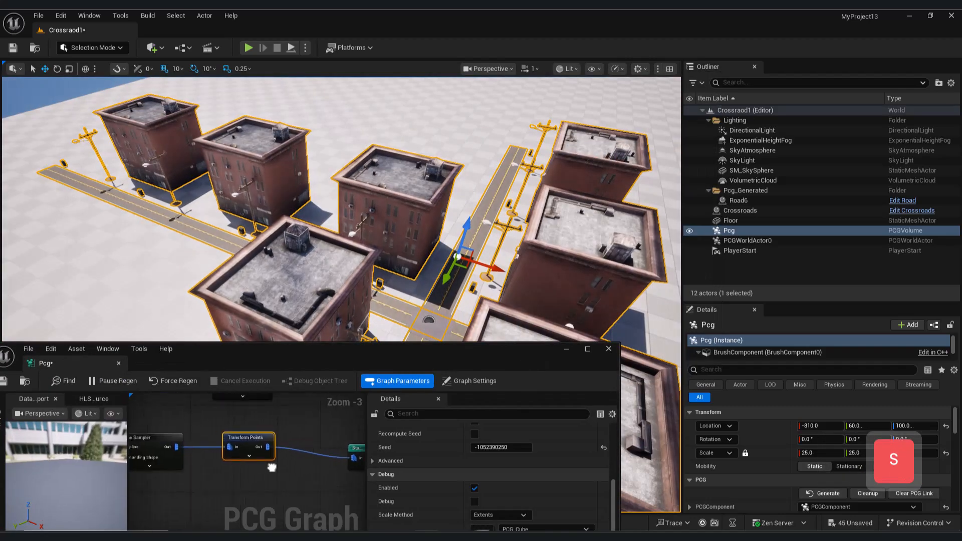
{"action": "scroll", "coordinate": [270, 468], "scroll_direction": "down", "scroll_amount": 3}
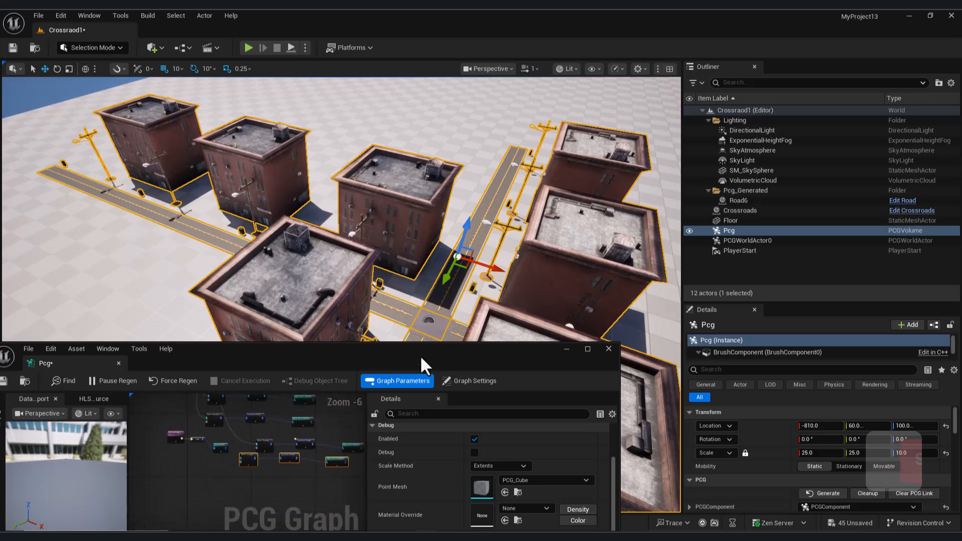
{"action": "left_click_drag", "start_coordinate": [411, 362], "coordinate": [563, 175]}
{"action": "scroll", "coordinate": [346, 275], "scroll_direction": "up", "scroll_amount": 1}
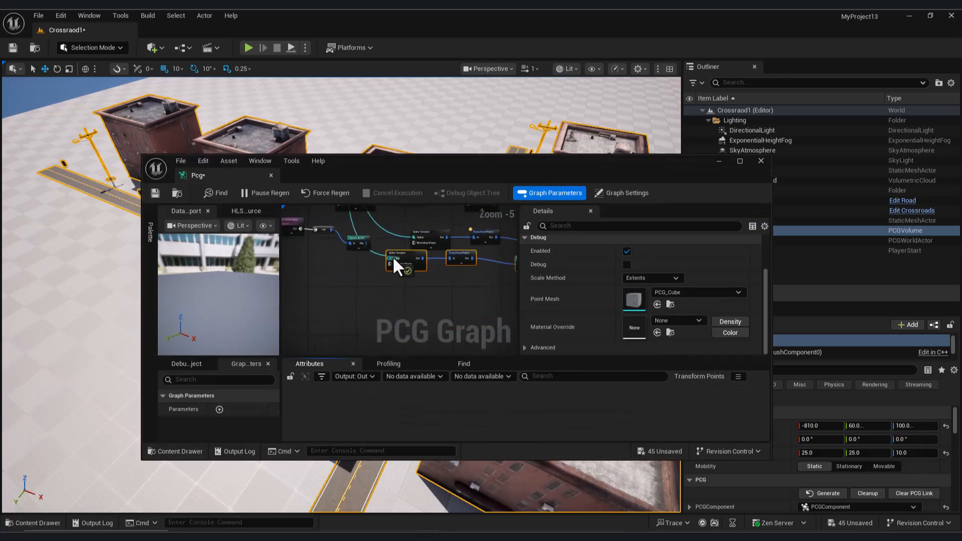
- Replace the static mesh in the copied buildings' Static Mesh Spawner with the B1 building
{"action": "left_click", "coordinate": [429, 295]}
{"action": "scroll", "coordinate": [558, 310], "scroll_direction": "down", "scroll_amount": 2}
{"action": "left_click", "coordinate": [541, 326]}
{"action": "scroll", "coordinate": [551, 325], "scroll_direction": "down", "scroll_amount": 2}
{"action": "left_click", "coordinate": [671, 297]}
{"action": "left_click_drag", "start_coordinate": [592, 158], "coordinate": [582, 84]}
{"action": "left_click", "coordinate": [244, 412]}
{"action": "left_click", "coordinate": [648, 220]}
{"action": "right_click_drag", "start_coordinate": [441, 180], "coordinate": [464, 230]}
{"action": "mouse_move", "coordinate": [530, 80]}
{"action": "left_mouse_down"}
{"action": "mouse_move", "coordinate": [531, 170]}
{"action": "mouse_move", "coordinate": [530, 98]}
{"action": "left_mouse_up"}
- Set the Distance Increment of the B1 buildings' Spline Sampler to about 458.34 and view their placement between the B2 buildings
{"action": "left_click_drag", "start_coordinate": [530, 101], "coordinate": [726, 180]}
{"action": "scroll", "coordinate": [562, 351], "scroll_direction": "up", "scroll_amount": 1}
{"action": "right_click_drag", "start_coordinate": [561, 350], "coordinate": [600, 278]}
{"action": "left_click", "coordinate": [550, 282]}
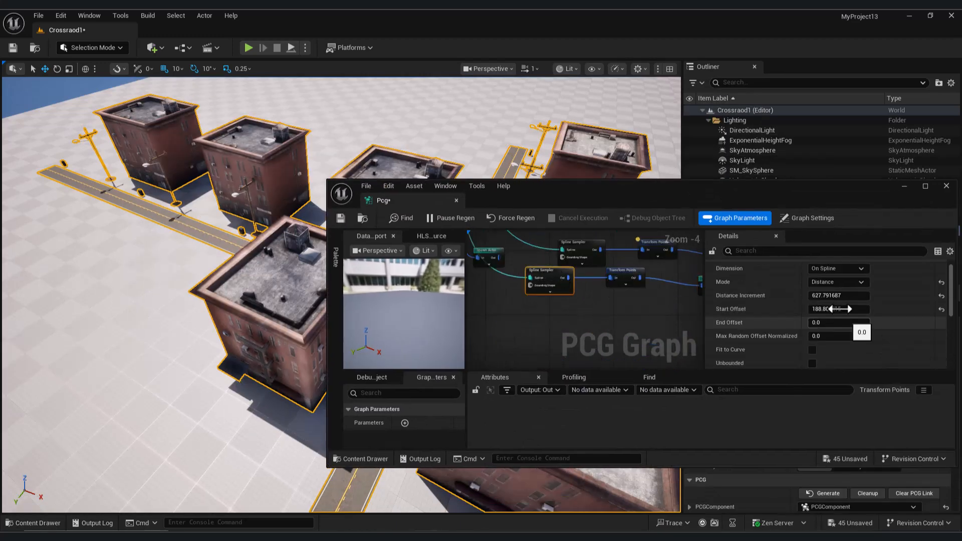
{"action": "left_click_drag", "start_coordinate": [847, 295], "coordinate": [829, 295]}
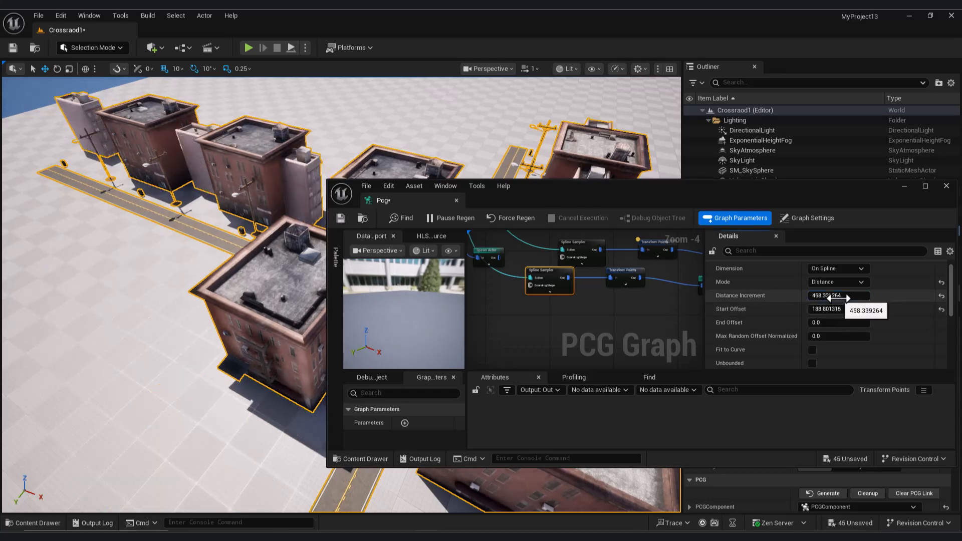
{"action": "right_click_drag", "start_coordinate": [241, 281], "coordinate": [200, 281]}
{"action": "key", "text": "w"}
{"action": "key", "text": "d"}
- Set the Z rotation in the B1 buildings' Transform Points Rotation Min and Rotation Max to 90°
{"action": "right_click_drag", "start_coordinate": [544, 282], "coordinate": [563, 296]}
{"action": "right_click", "coordinate": [562, 296]}
{"action": "left_click", "coordinate": [532, 288]}
{"action": "left_click", "coordinate": [567, 292]}
{"action": "left_click", "coordinate": [642, 289]}
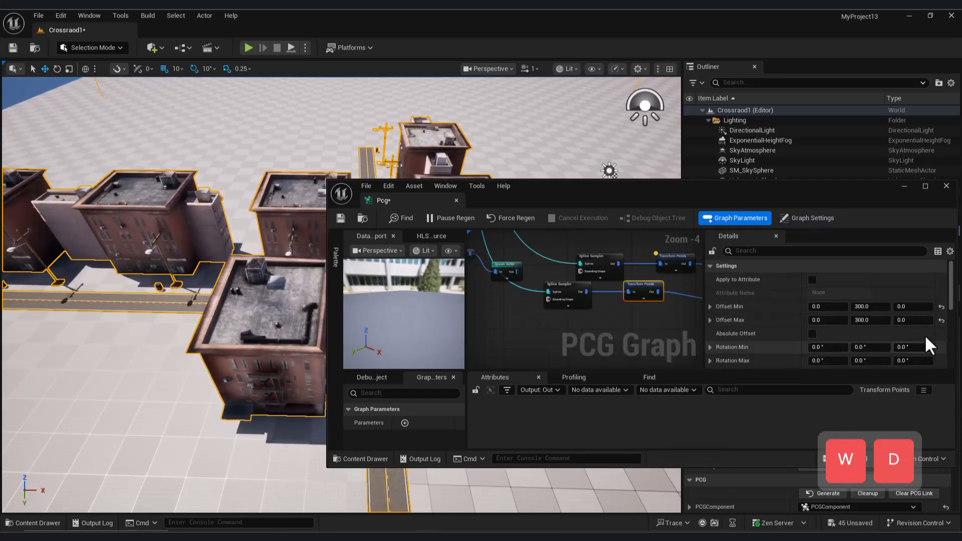
{"action": "left_click", "coordinate": [913, 329]}
{"action": "type", "text": "90"}
{"action": "key", "text": "Return"}
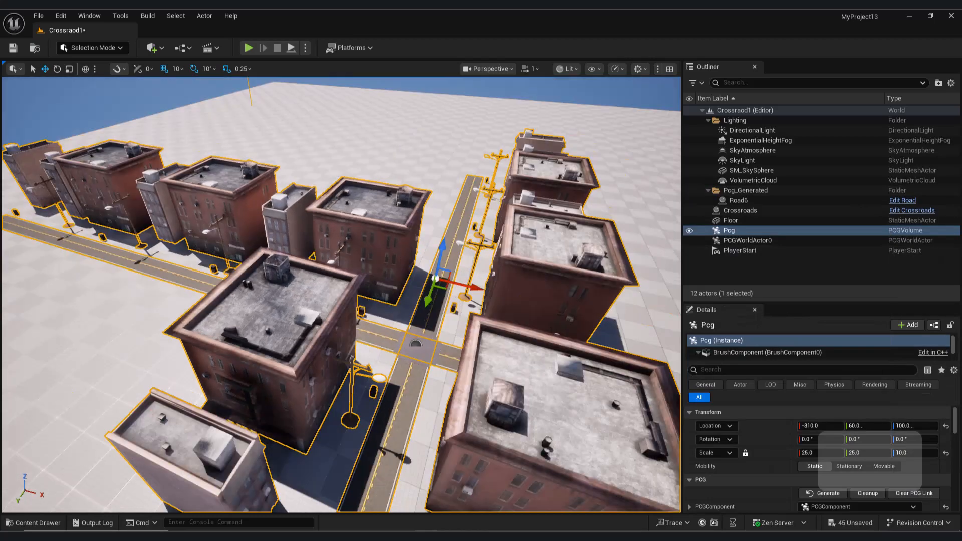
- Shorten the Distance Increment of the B1 buildings' Spline Sampler and check their spacing along the roads
{"action": "key", "text": "s"}
{"action": "key", "text": "a"}
{"action": "key", "text": "w"}
{"action": "key", "text": "d"}
{"action": "key", "text": "q"}
{"action": "key", "text": "s"}
{"action": "left_click", "coordinate": [451, 507]}
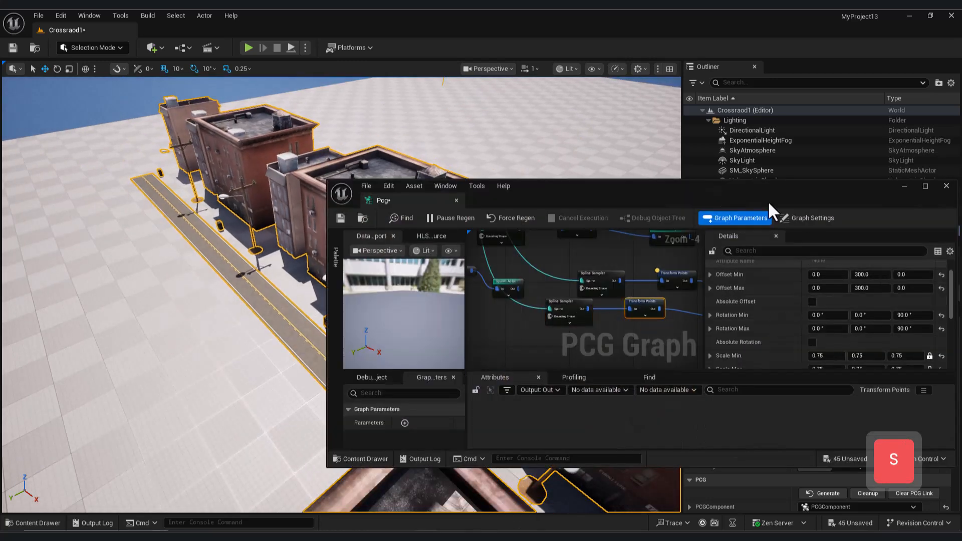
- Change the Y component of Offset Max in both buildings' Transform Points nodes, using 400 for the B2 buildings
{"action": "left_click_drag", "start_coordinate": [802, 187], "coordinate": [411, 274]}
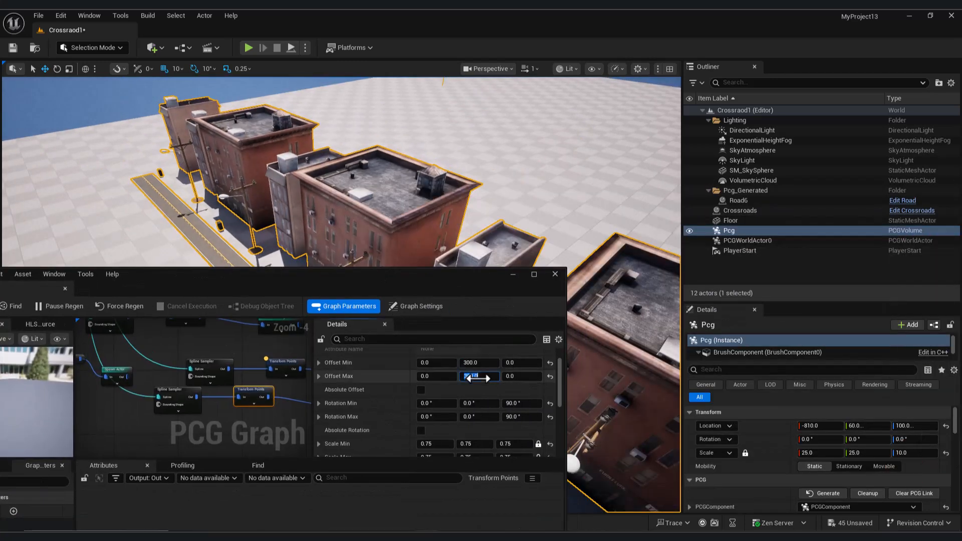
{"action": "key", "text": "Return"}
{"action": "left_click", "coordinate": [478, 376]}
{"action": "left_click_drag", "start_coordinate": [456, 275], "coordinate": [467, 296]}
{"action": "left_click", "coordinate": [215, 388]}
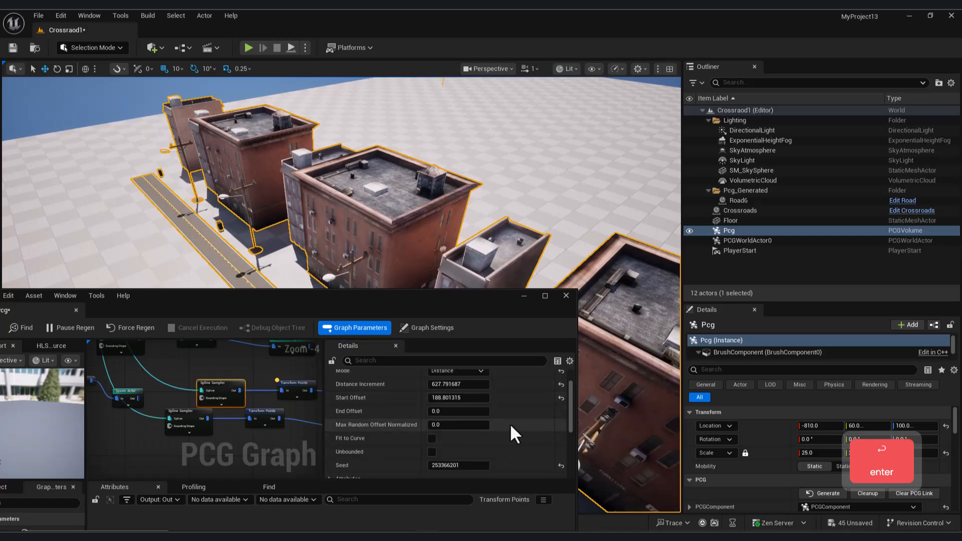
{"action": "key", "text": "Return"}
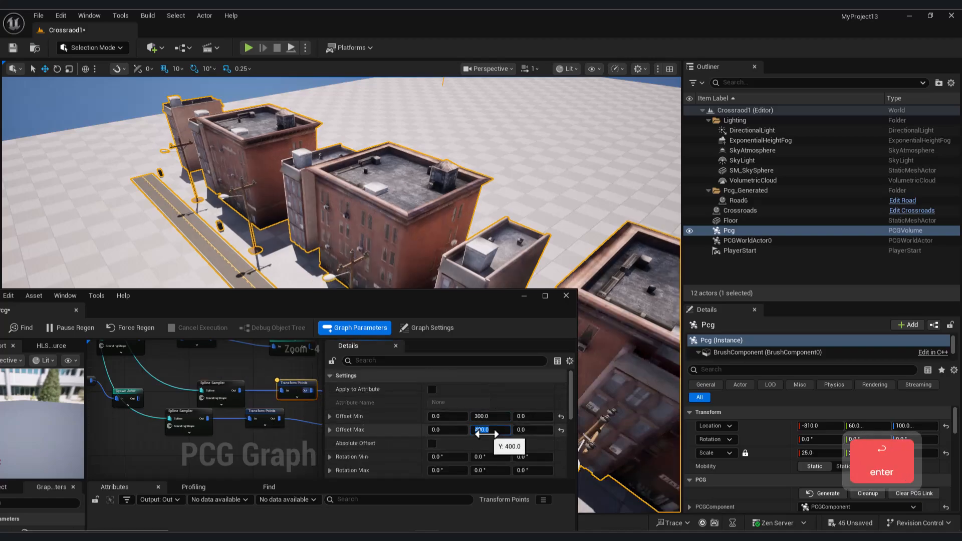
- Minimize the PCG graph editor and examine the placement of buildings and street props along the existing roads from several angles
{"action": "left_click", "coordinate": [524, 296]}
{"action": "right_click_drag", "start_coordinate": [311, 351], "coordinate": [270, 368]}
{"action": "key", "text": "w"}
{"action": "key", "text": "d"}
{"action": "key", "text": "s"}
{"action": "key", "text": "a"}
{"action": "left_click", "coordinate": [289, 371]}
{"action": "left_click", "coordinate": [269, 393]}
{"action": "left_click_drag", "start_coordinate": [249, 400], "coordinate": [13, 496]}
{"action": "right_click_drag", "start_coordinate": [31, 471], "coordinate": [45, 411]}
{"action": "key", "text": "q"}
{"action": "mouse_move", "coordinate": [297, 441]}
{"action": "right_mouse_down"}
{"action": "mouse_move", "coordinate": [301, 401]}
{"action": "mouse_move", "coordinate": [286, 436]}
{"action": "mouse_move", "coordinate": [296, 441]}
{"action": "right_mouse_up"}
{"action": "key", "text": "w"}
{"action": "key", "text": "d"}
{"action": "key", "text": "w"}
{"action": "left_click", "coordinate": [329, 353]}
{"action": "left_click_drag", "start_coordinate": [307, 340], "coordinate": [466, 427]}
{"action": "right_click_drag", "start_coordinate": [466, 427], "coordinate": [622, 421]}
{"action": "key", "text": "a"}
{"action": "key", "text": "w"}
{"action": "key", "text": "d"}
{"action": "key", "text": "q"}
{"action": "key", "text": "s"}
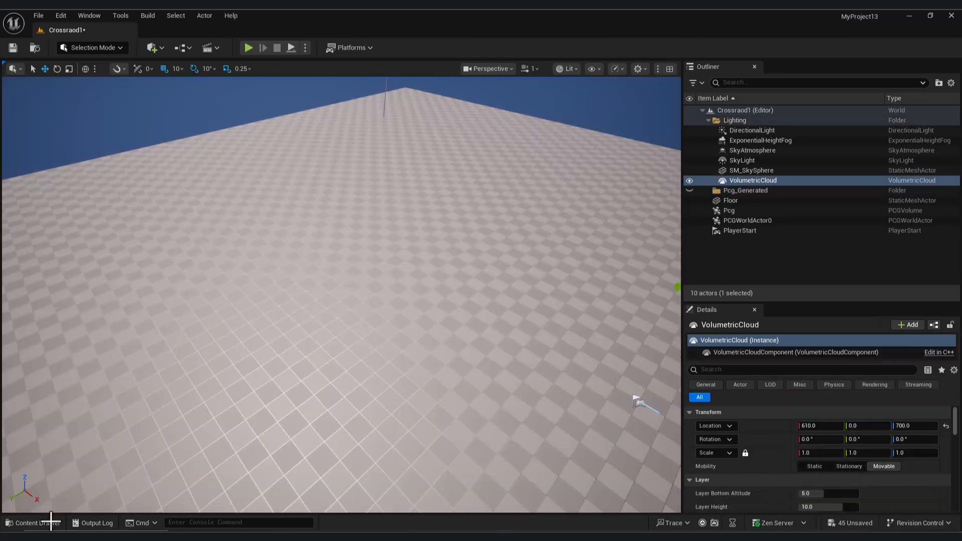
- Place a new Crossroads blueprint on the empty floor and move it to about X -400, Y 100
{"action": "left_click", "coordinate": [38, 523]}
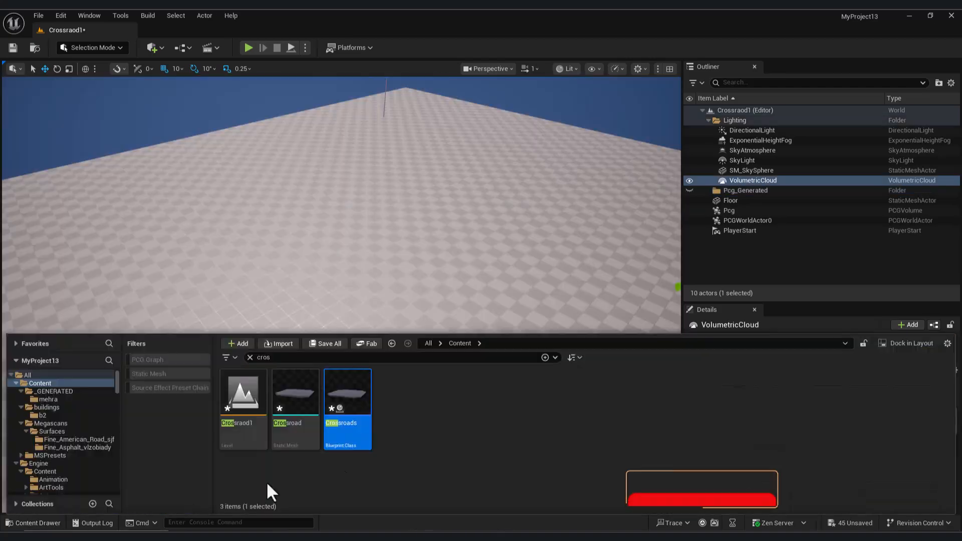
{"action": "left_click_drag", "start_coordinate": [348, 385], "coordinate": [409, 285]}
{"action": "key", "text": "w"}
{"action": "key", "text": "d"}
{"action": "right_click_drag", "start_coordinate": [411, 301], "coordinate": [458, 325]}
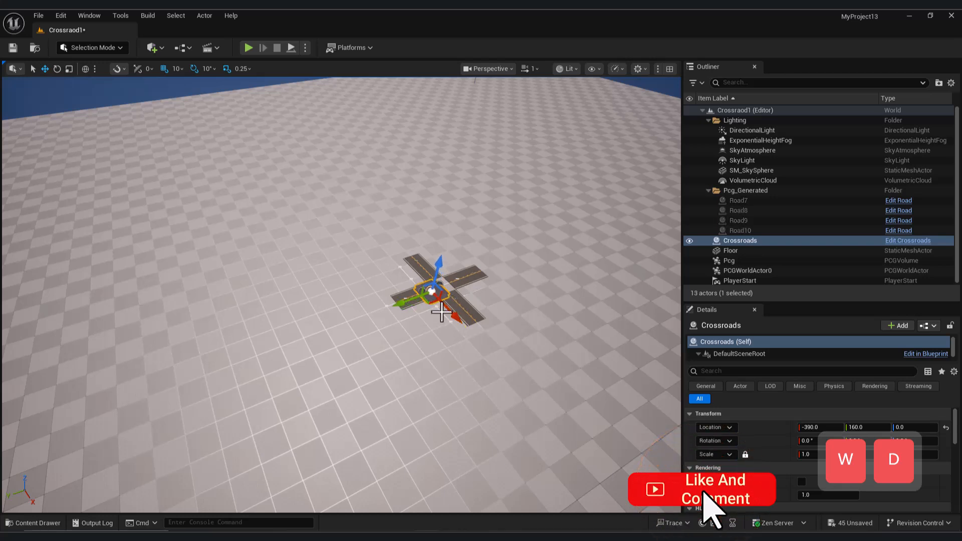
{"action": "left_click_drag", "start_coordinate": [420, 302], "coordinate": [418, 301]}
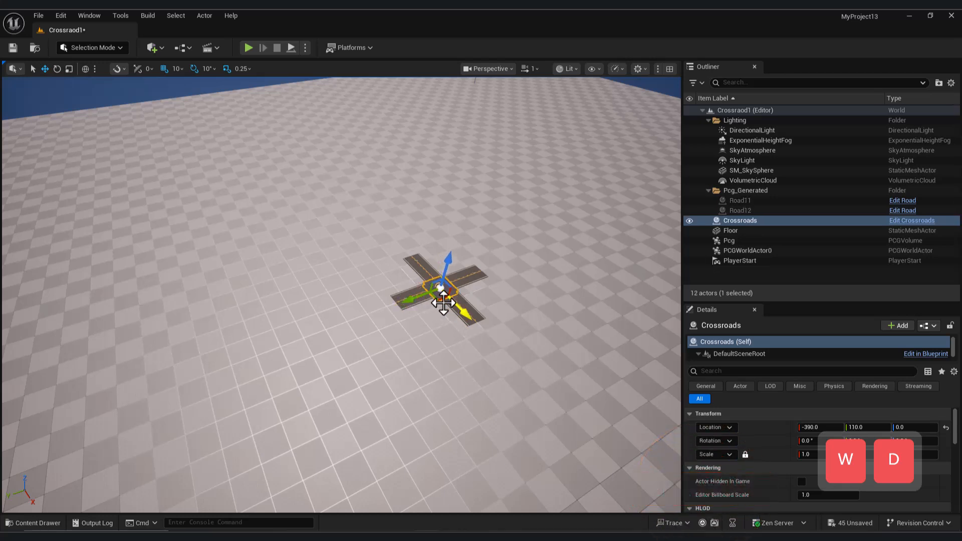
{"action": "left_click", "coordinate": [412, 306]}
- Select the generated road of the new crossroad and extend two of its arms by moving their end spline points outward
{"action": "left_click", "coordinate": [748, 203]}
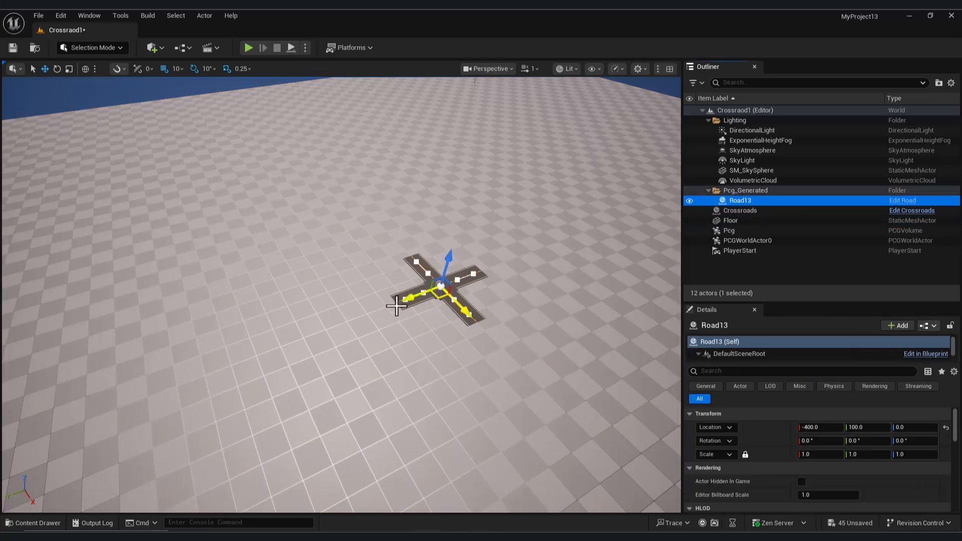
{"action": "left_click", "coordinate": [404, 302]}
{"action": "left_click_drag", "start_coordinate": [380, 313], "coordinate": [334, 359]}
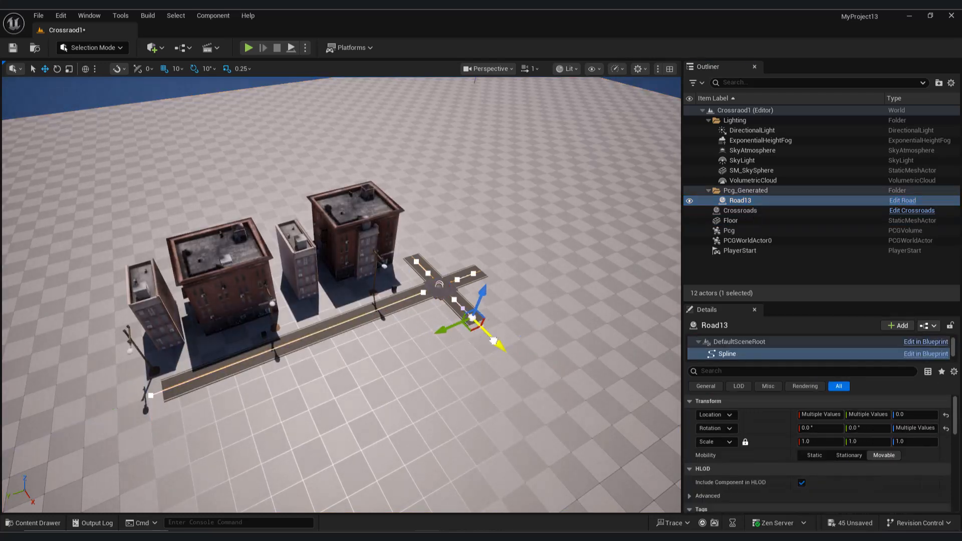
{"action": "left_click_drag", "start_coordinate": [495, 341], "coordinate": [548, 299]}
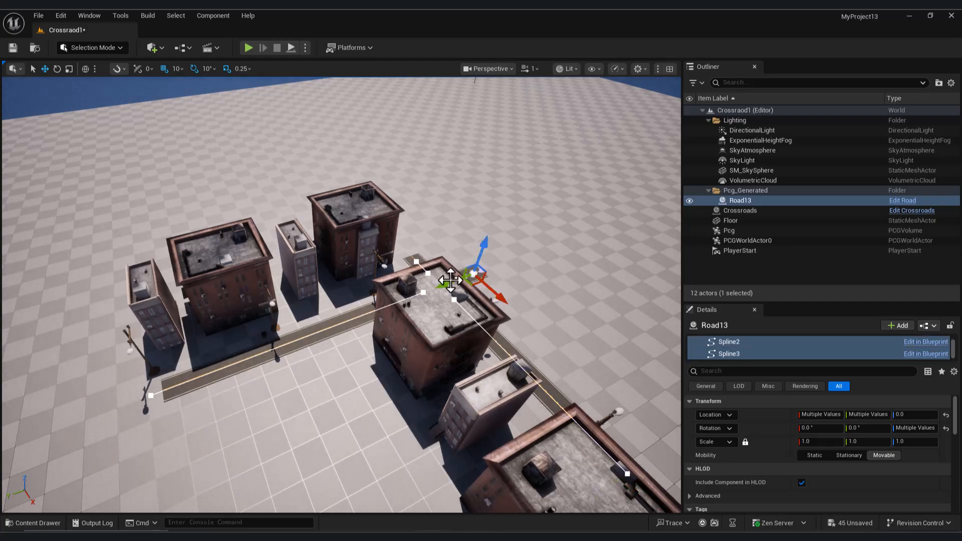
- Extend the remaining two road arms outward from the crossroad by moving their end spline points
{"action": "key", "text": "d"}
{"action": "right_click_drag", "start_coordinate": [378, 302], "coordinate": [273, 316]}
{"action": "key", "text": "w"}
{"action": "key", "text": "s"}
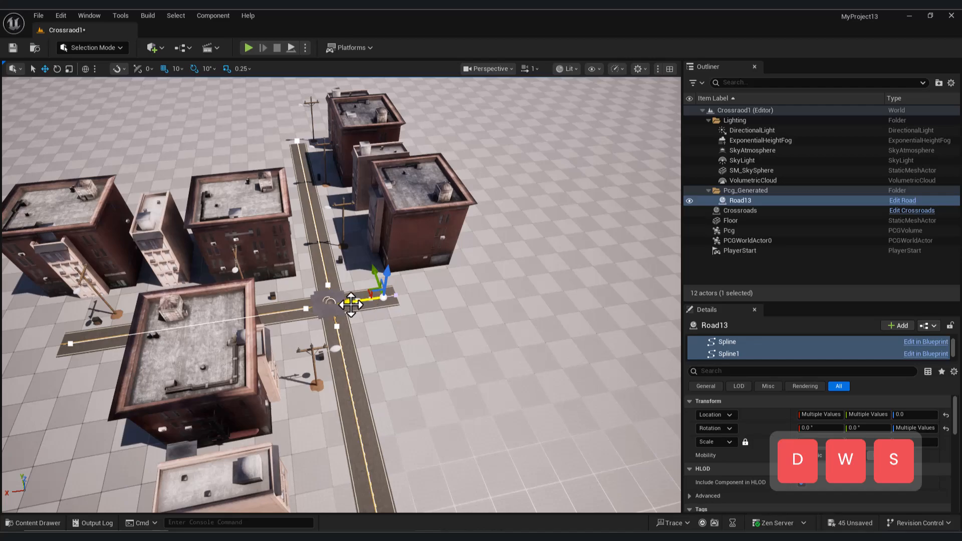
{"action": "key", "text": "d"}
{"action": "right_click_drag", "start_coordinate": [477, 366], "coordinate": [498, 316]}
{"action": "key", "text": "q"}
{"action": "key", "text": "a"}
{"action": "right_click_drag", "start_coordinate": [540, 281], "coordinate": [589, 274]}
{"action": "key", "text": "s"}
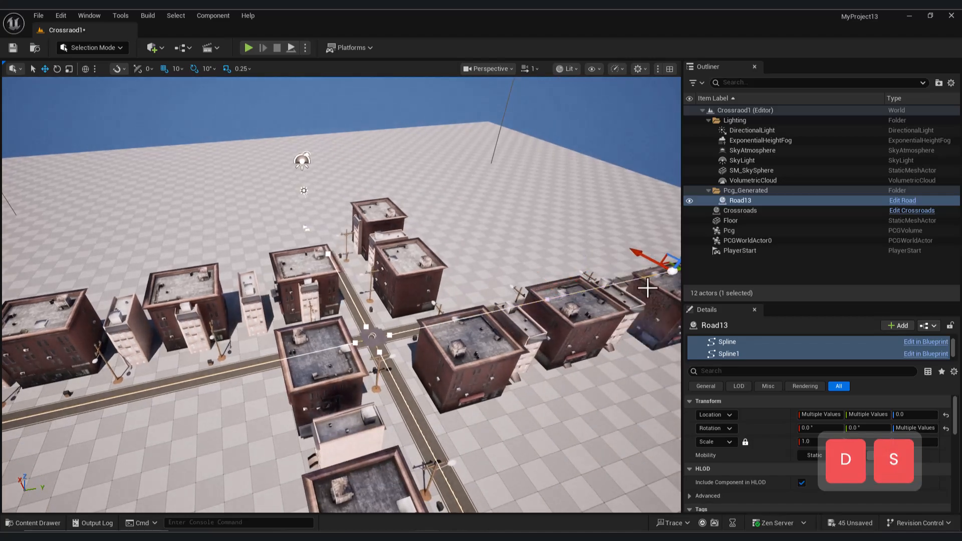
- Examine the buildings, utility poles and trash bins along the extended roads from above and at street level
{"action": "key", "text": "w"}
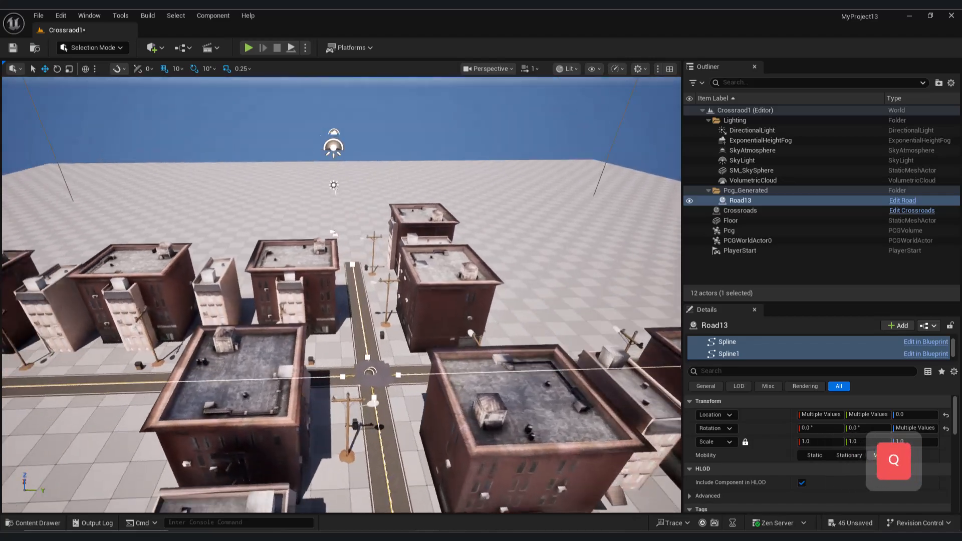
{"action": "key", "text": "w"}
{"action": "key", "text": "q"}
{"action": "key", "text": "e"}
{"action": "key", "text": "w"}
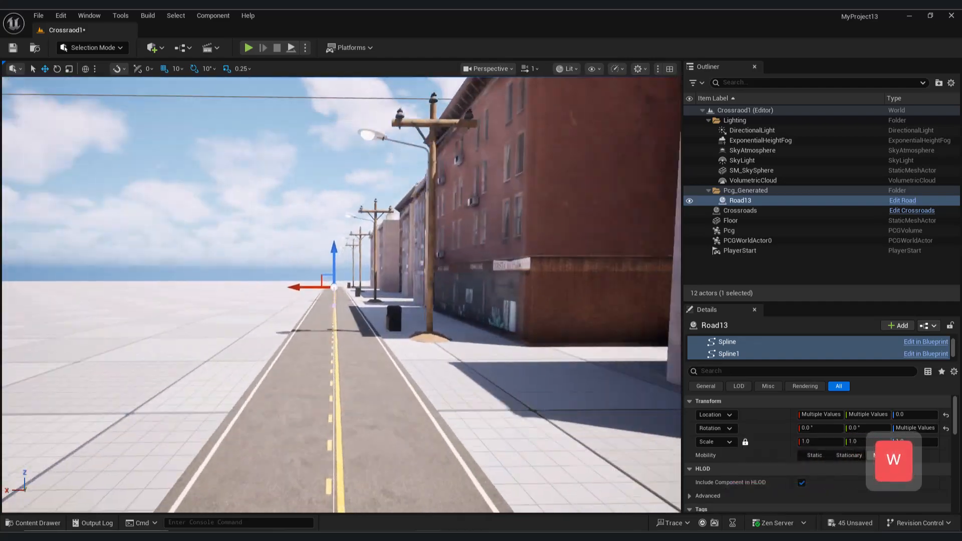
{"action": "key", "text": "s"}
{"action": "key", "text": "s"}
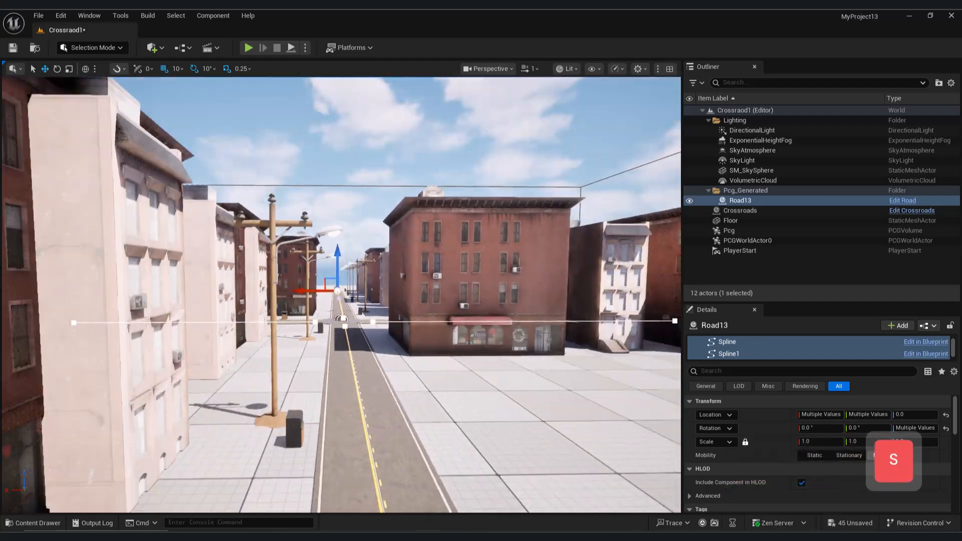